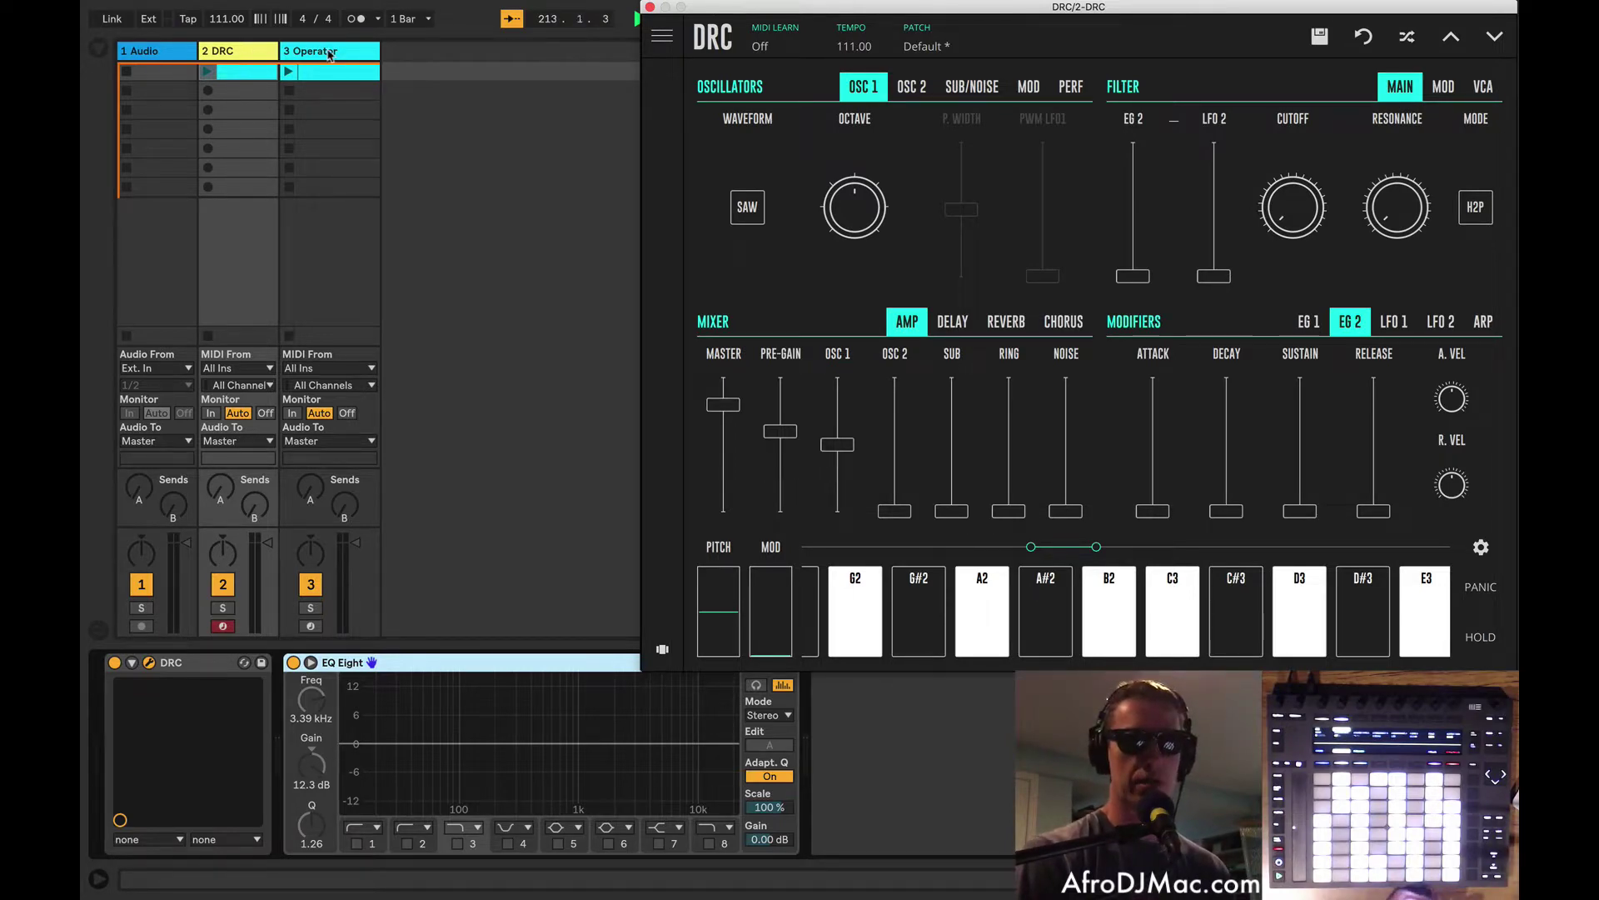
left_click(330, 52)
key("Left")
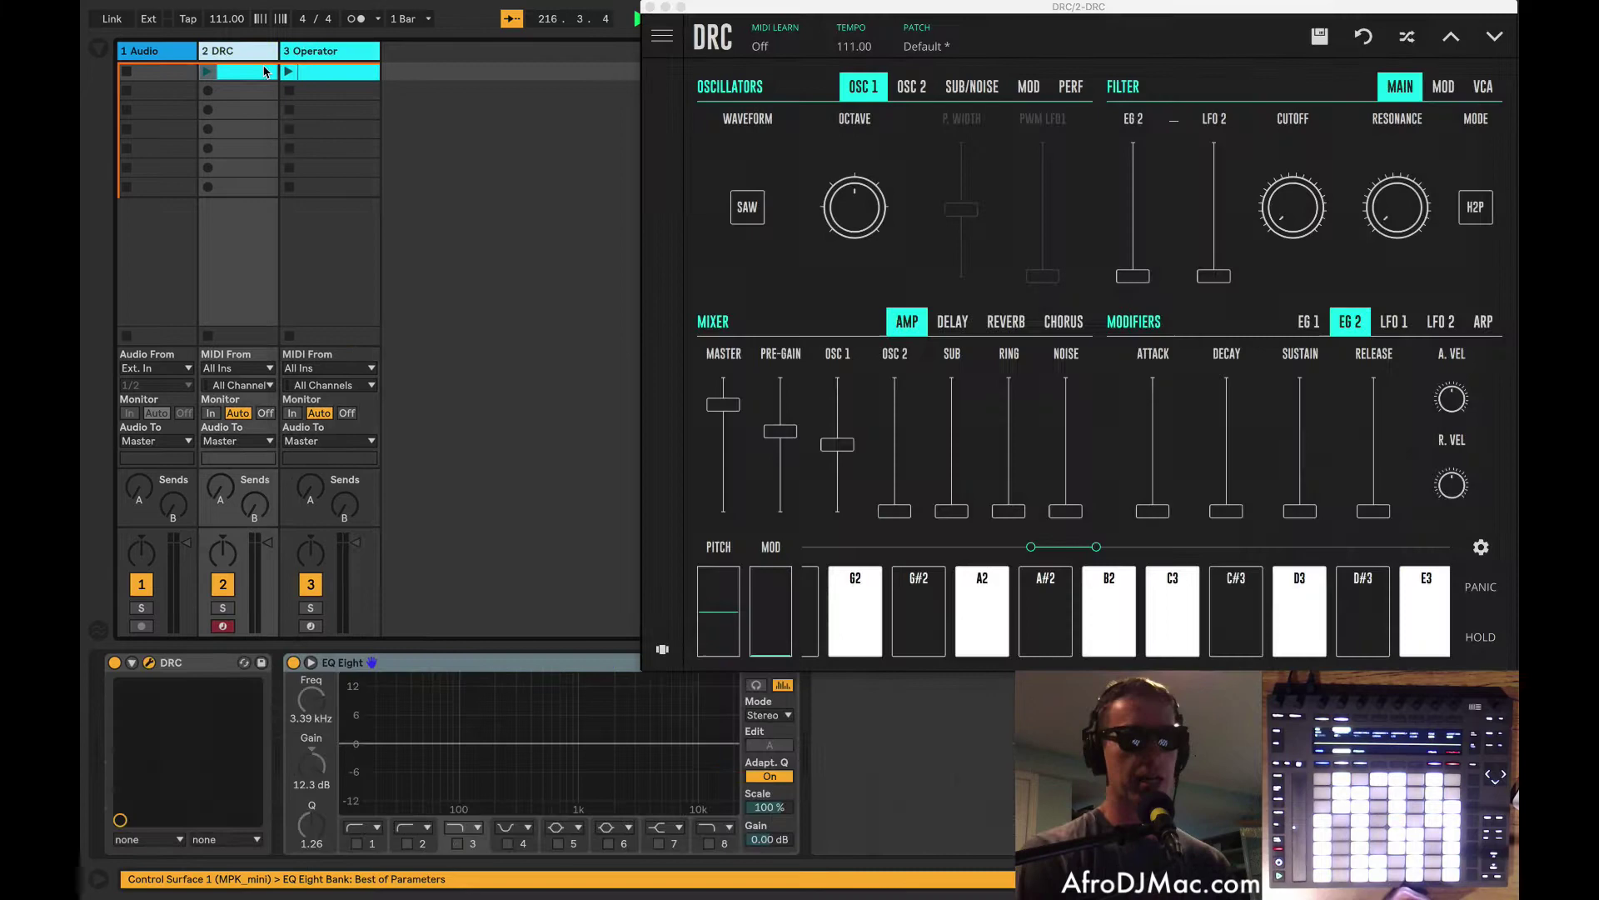
left_click(322, 73)
left_click(244, 68)
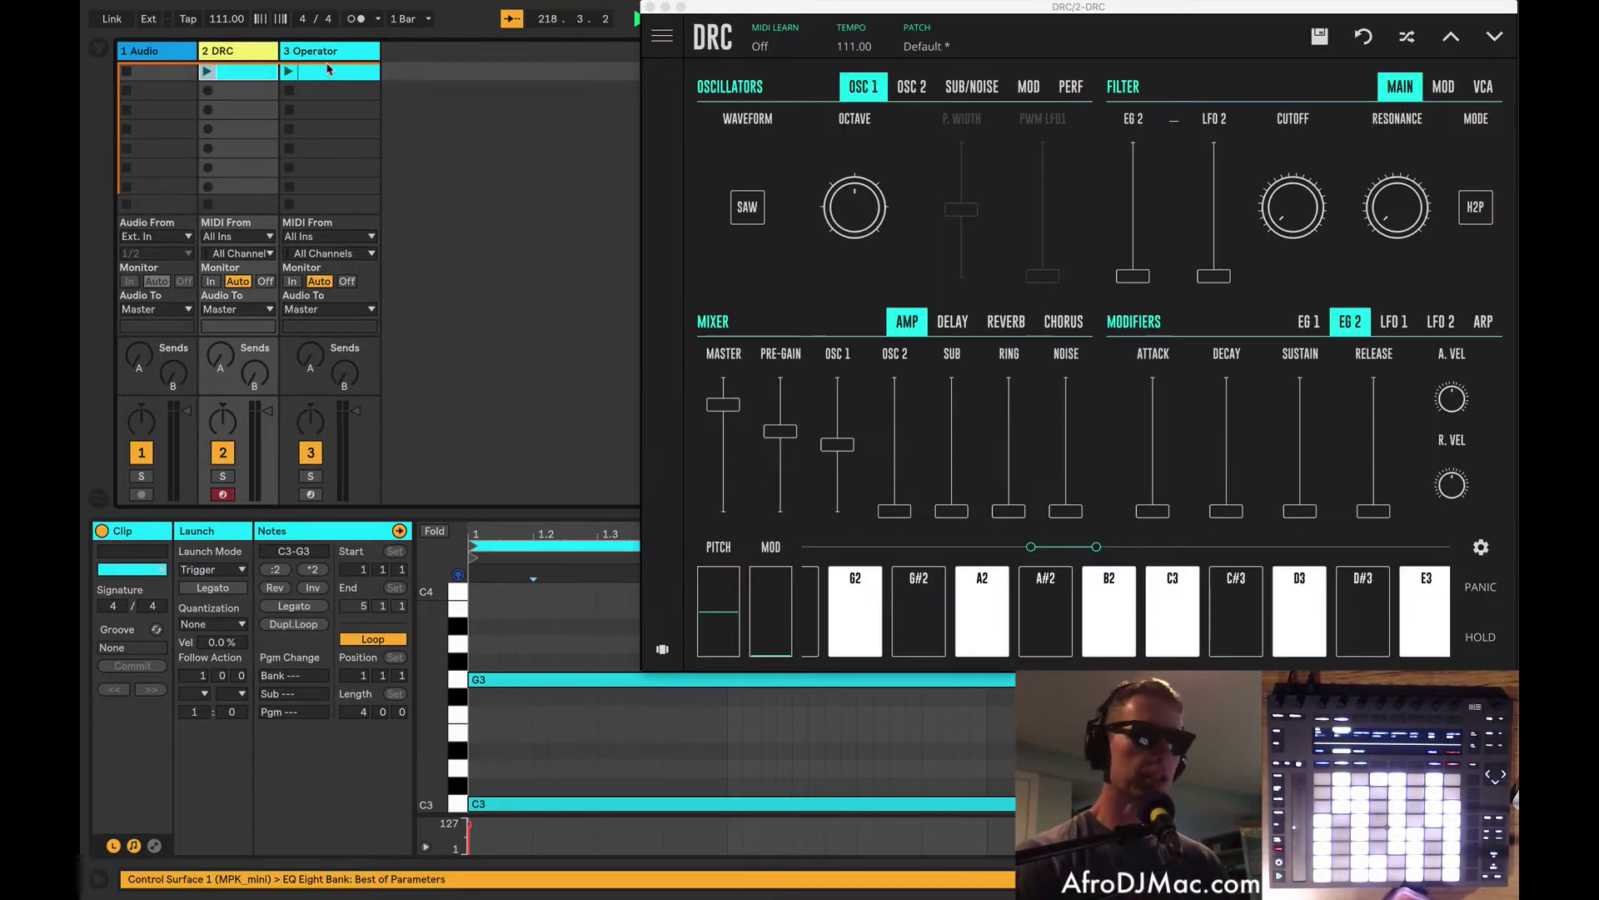
left_click(328, 69)
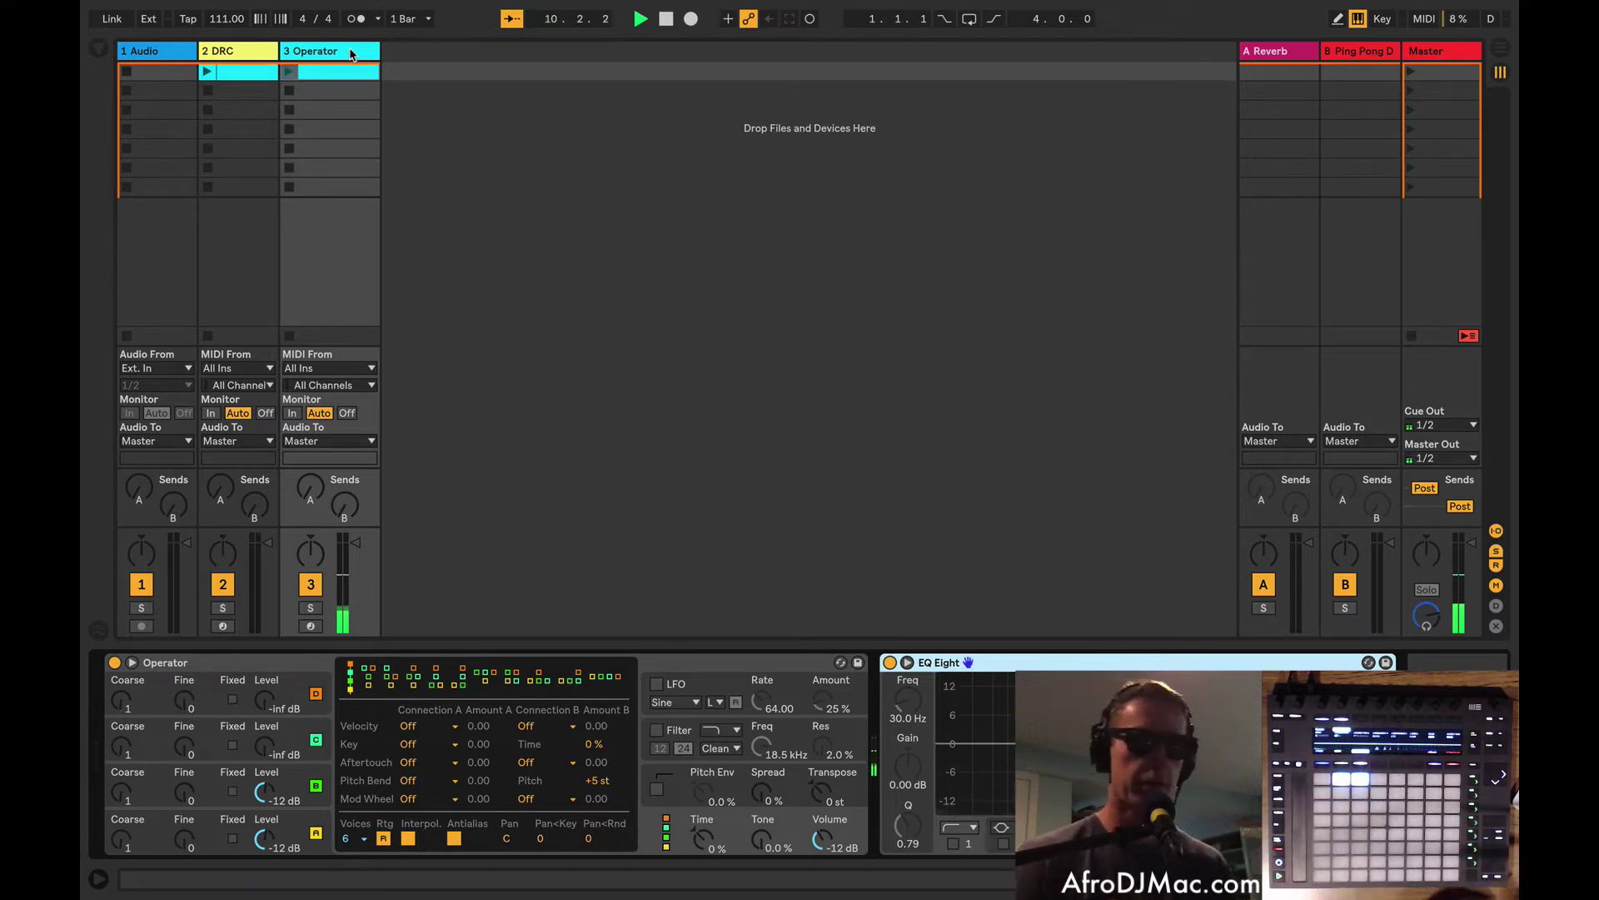
Select the DRC track and show its clip's long C3 and G3 notes in the clip editor
left_click(227, 48)
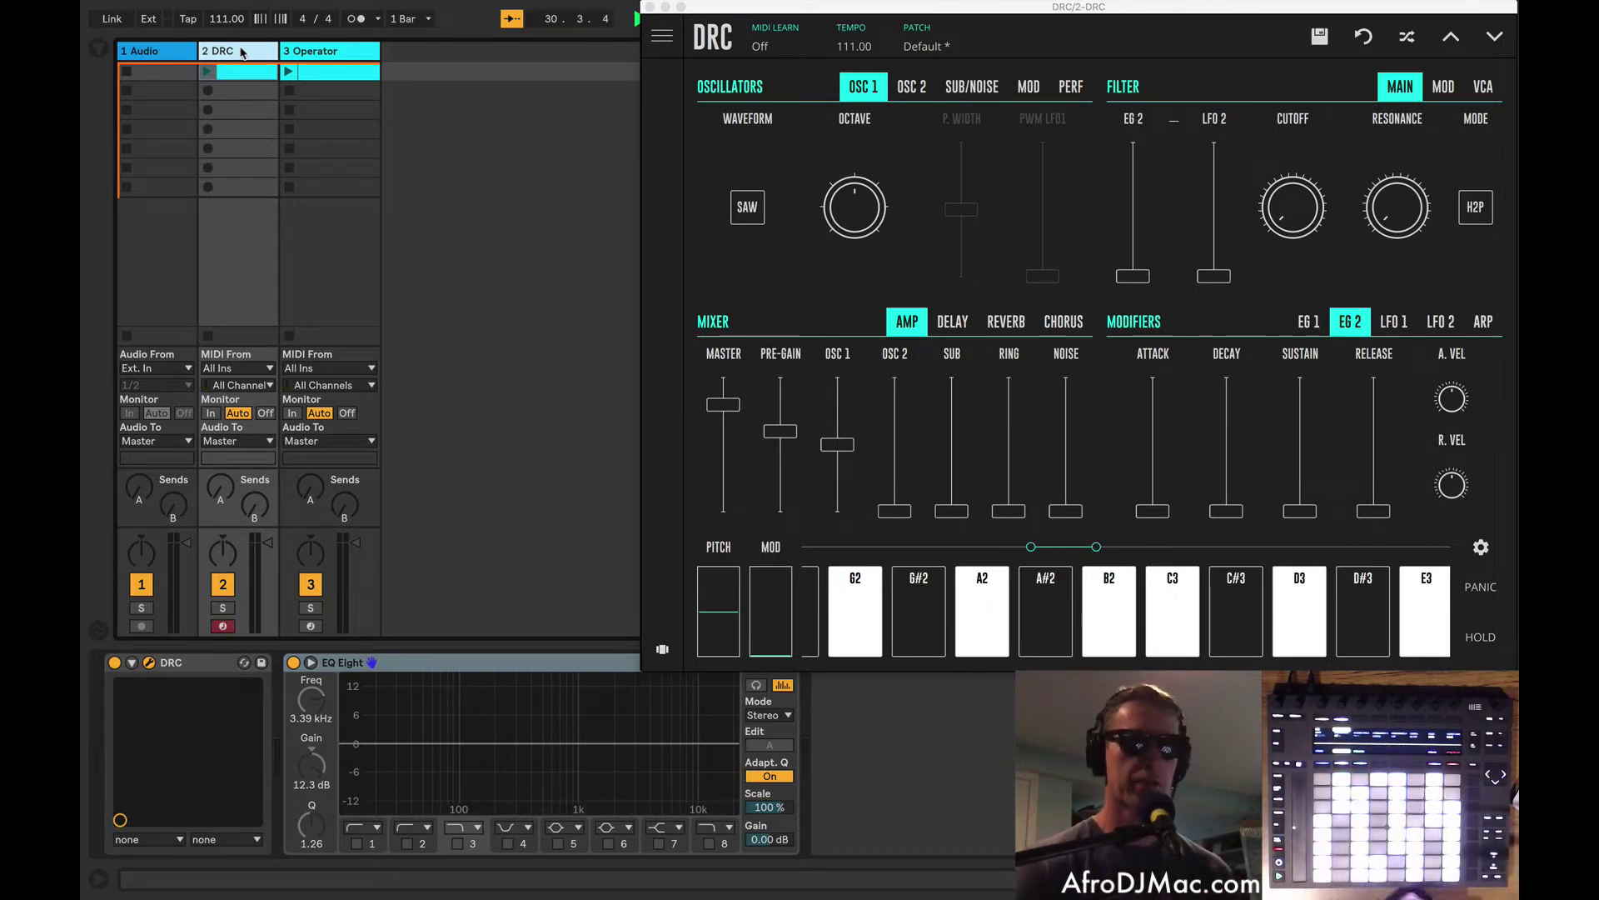
double_click(242, 74)
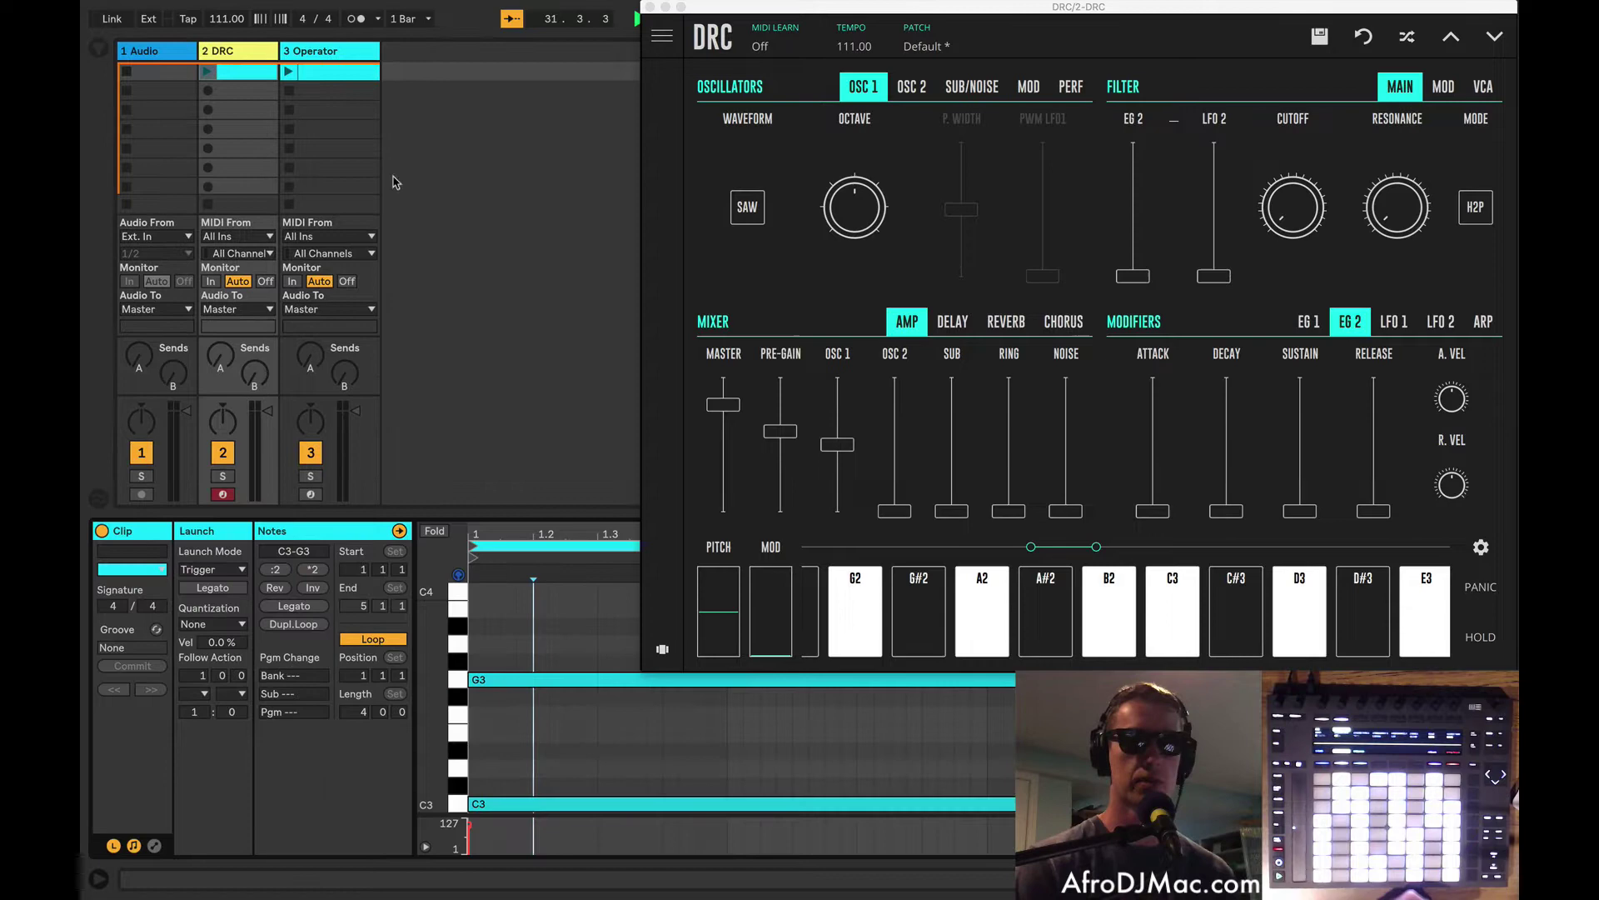
Reopen the DRC synth editor on track 2 with its device chain shown
left_click(329, 76)
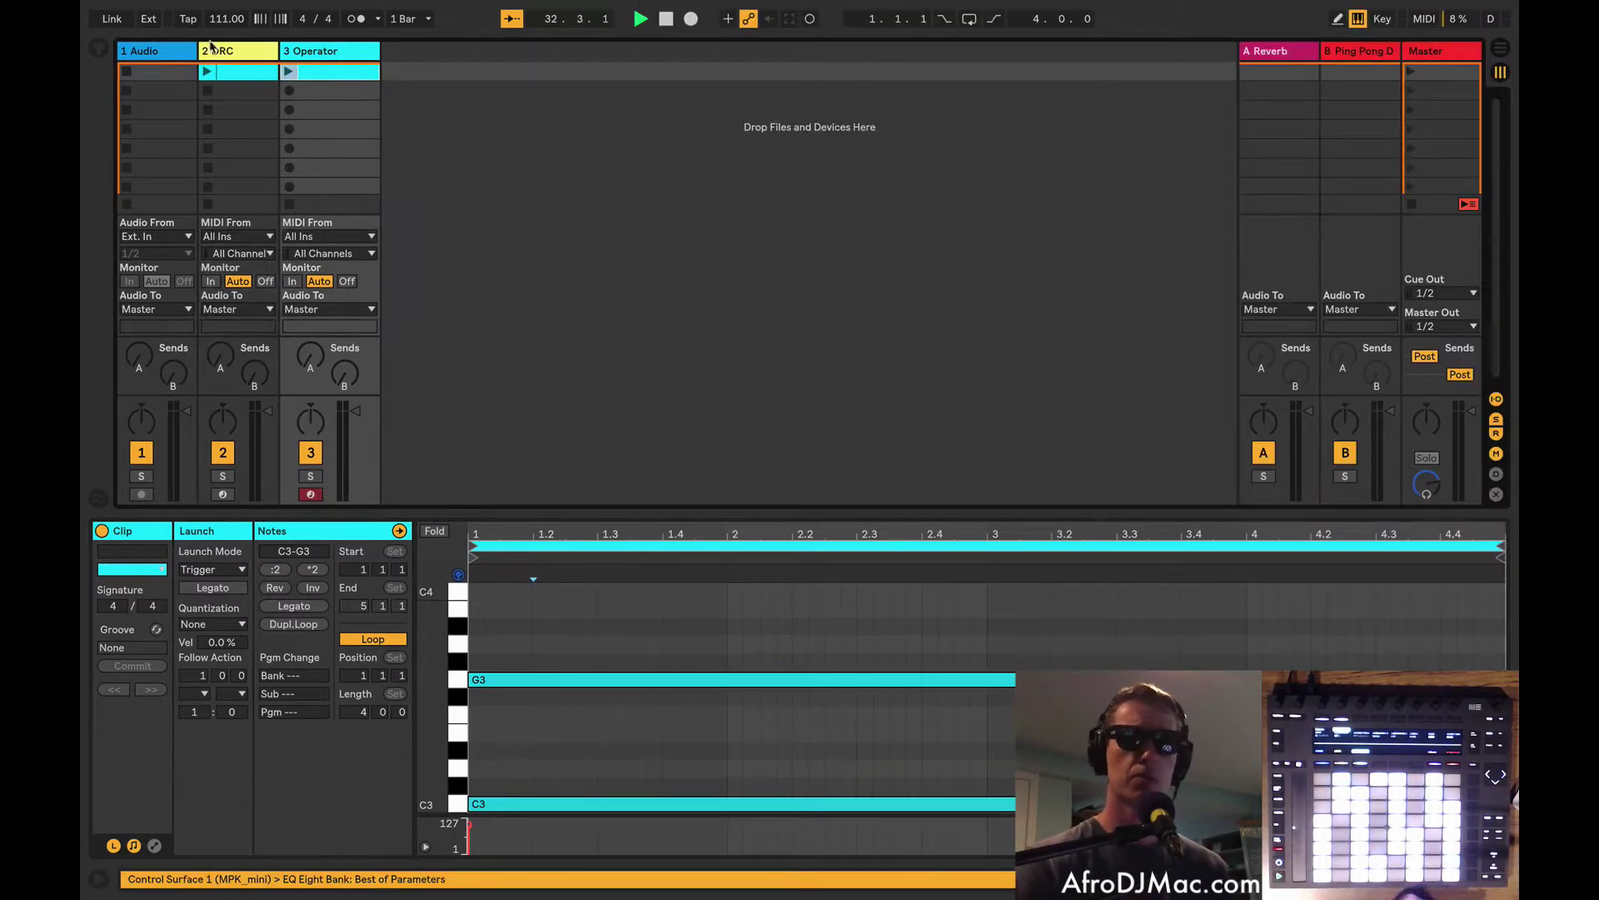
left_click(247, 54)
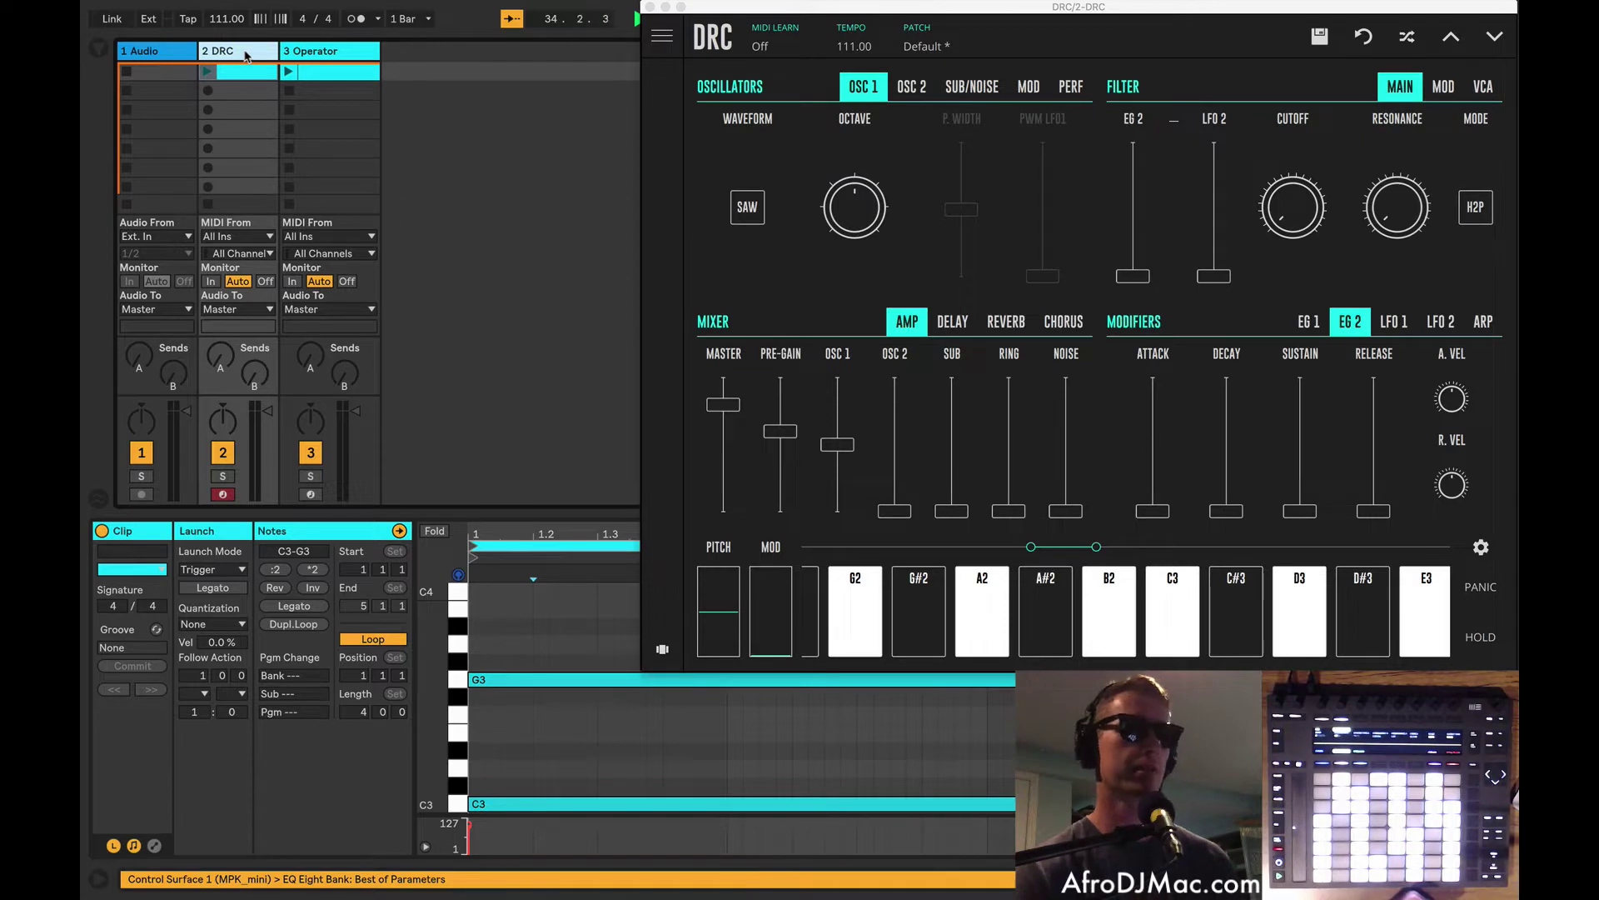
left_click(247, 54)
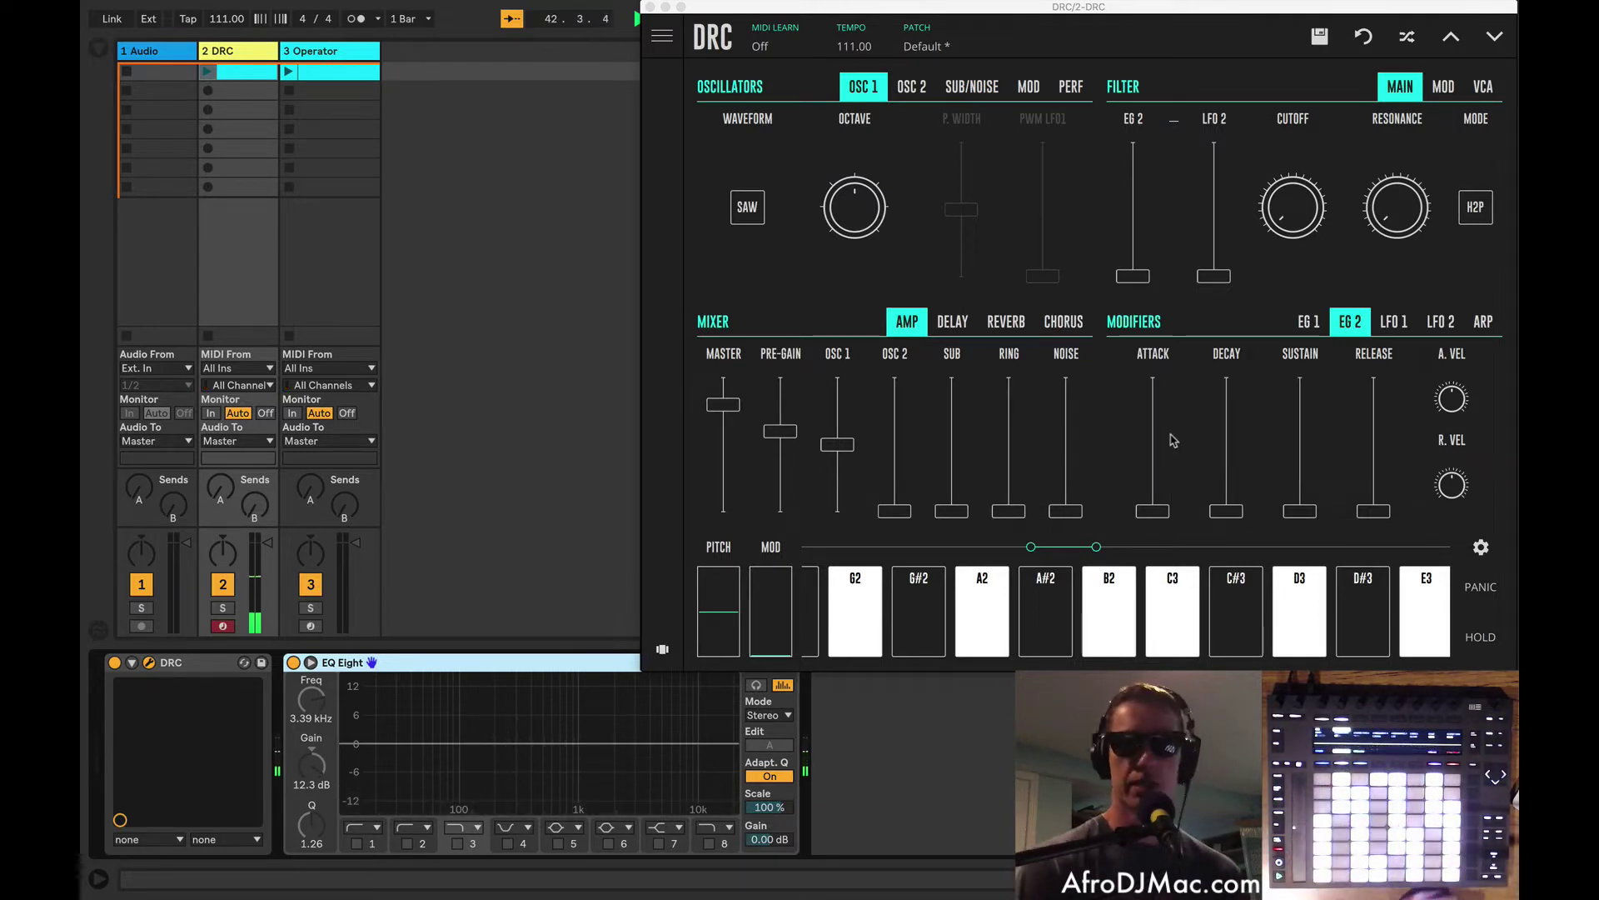
Set DRC envelope 1 sustain to zero and raise its release to about 0.409
left_click(1314, 323)
left_click_drag(1300, 377, 1304, 591)
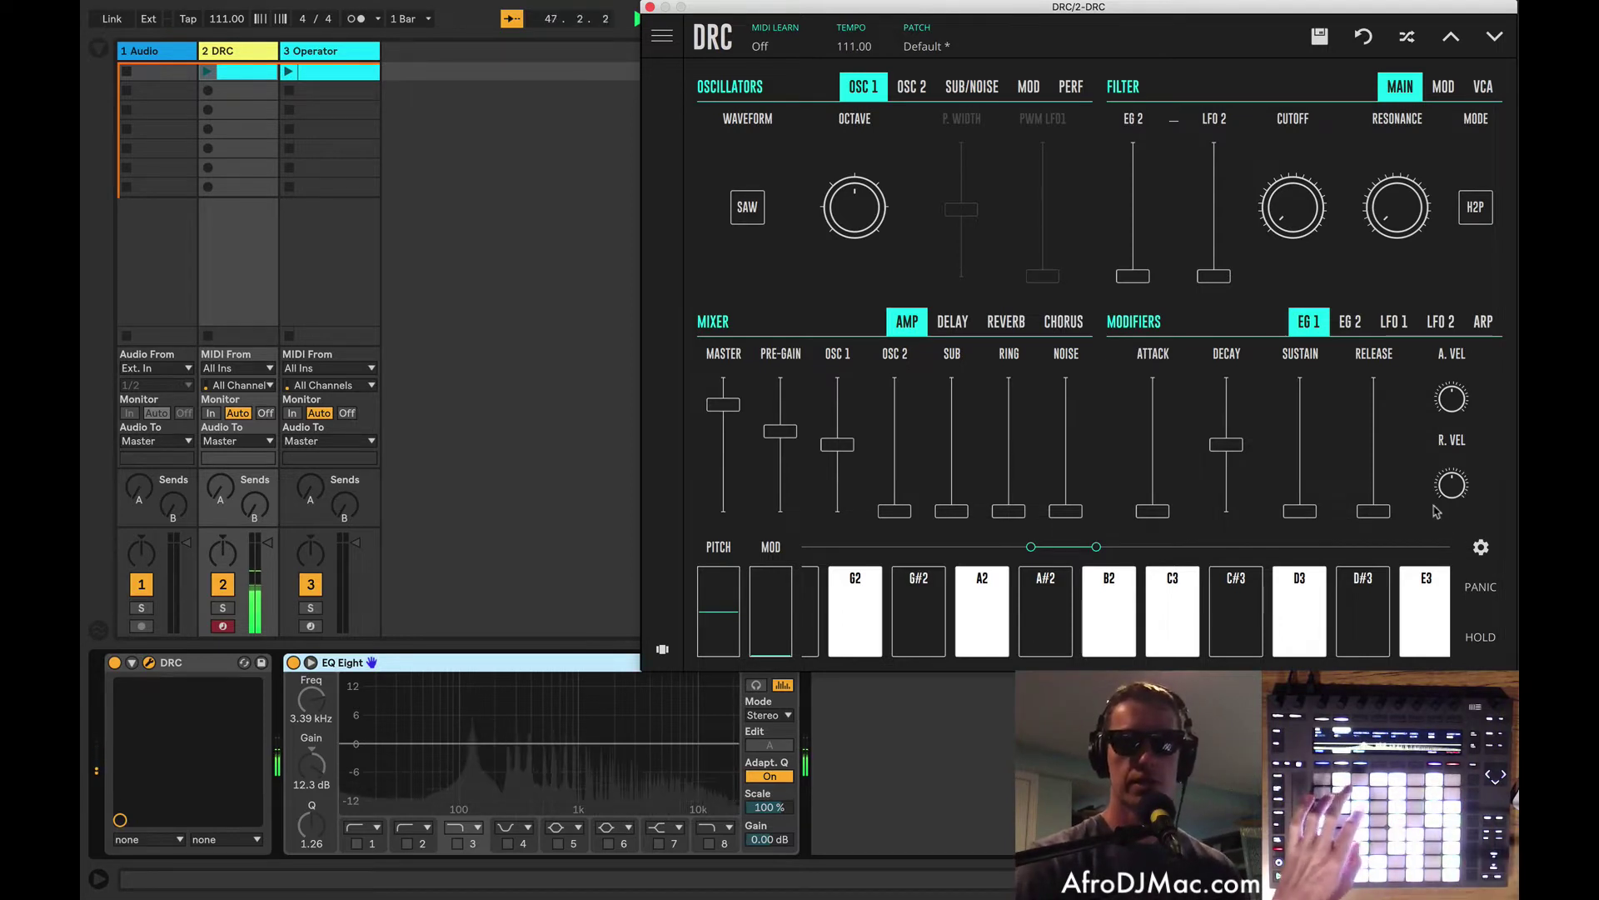
left_click_drag(1373, 510, 1375, 471)
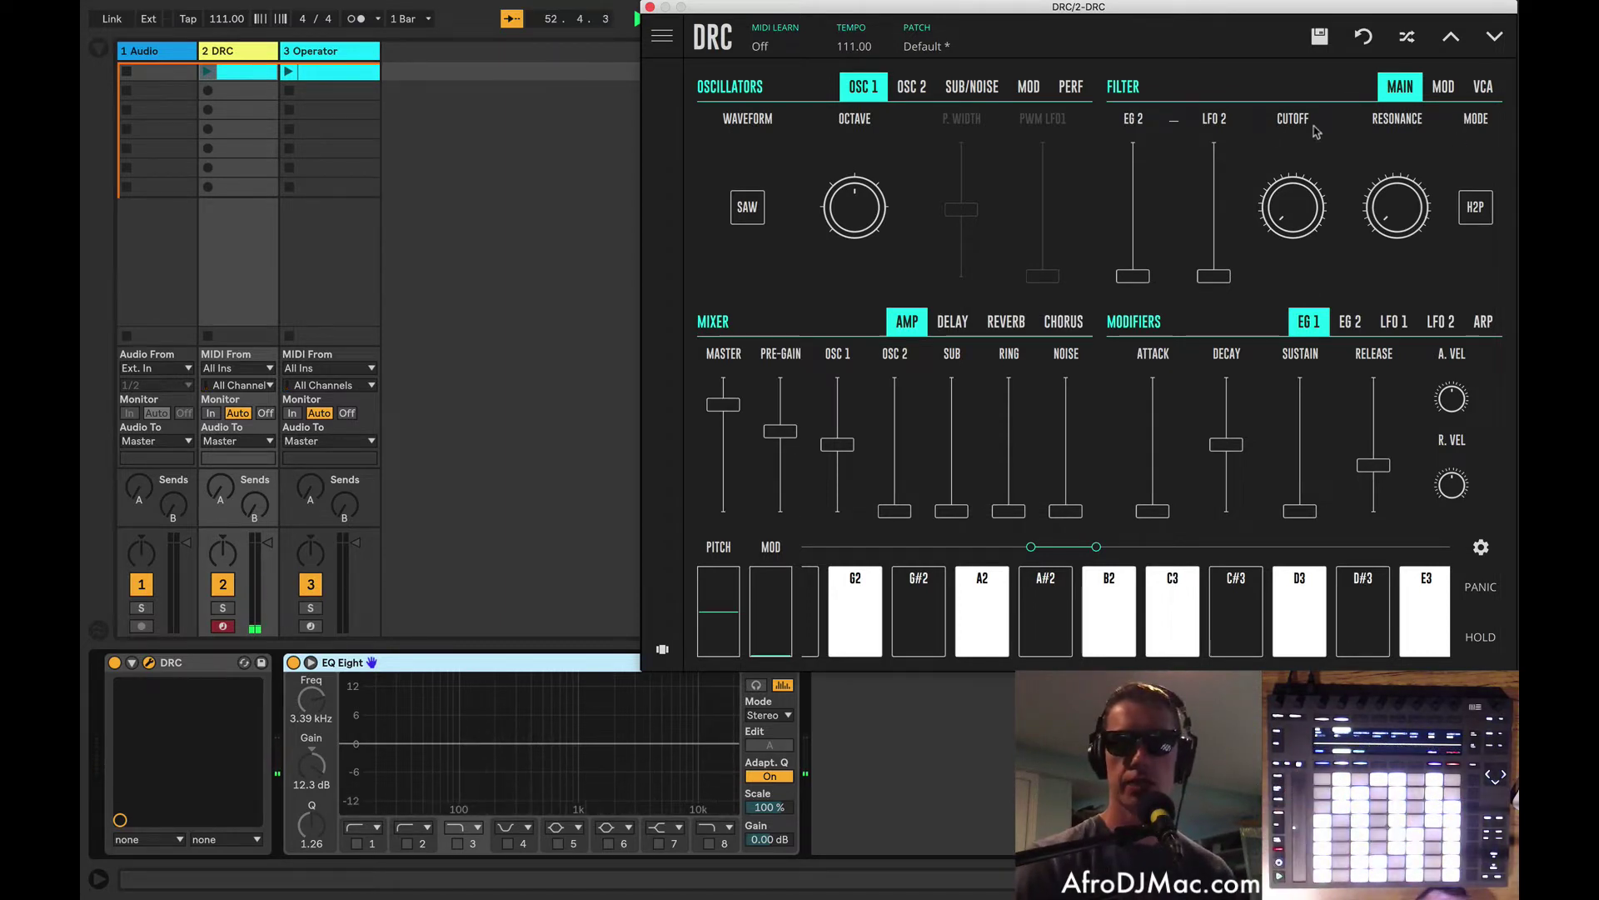
Set the filter to L4P, cutoff near 0.570, resonance adjusted, and envelope 1 sustain about 0.443
left_click(1478, 210)
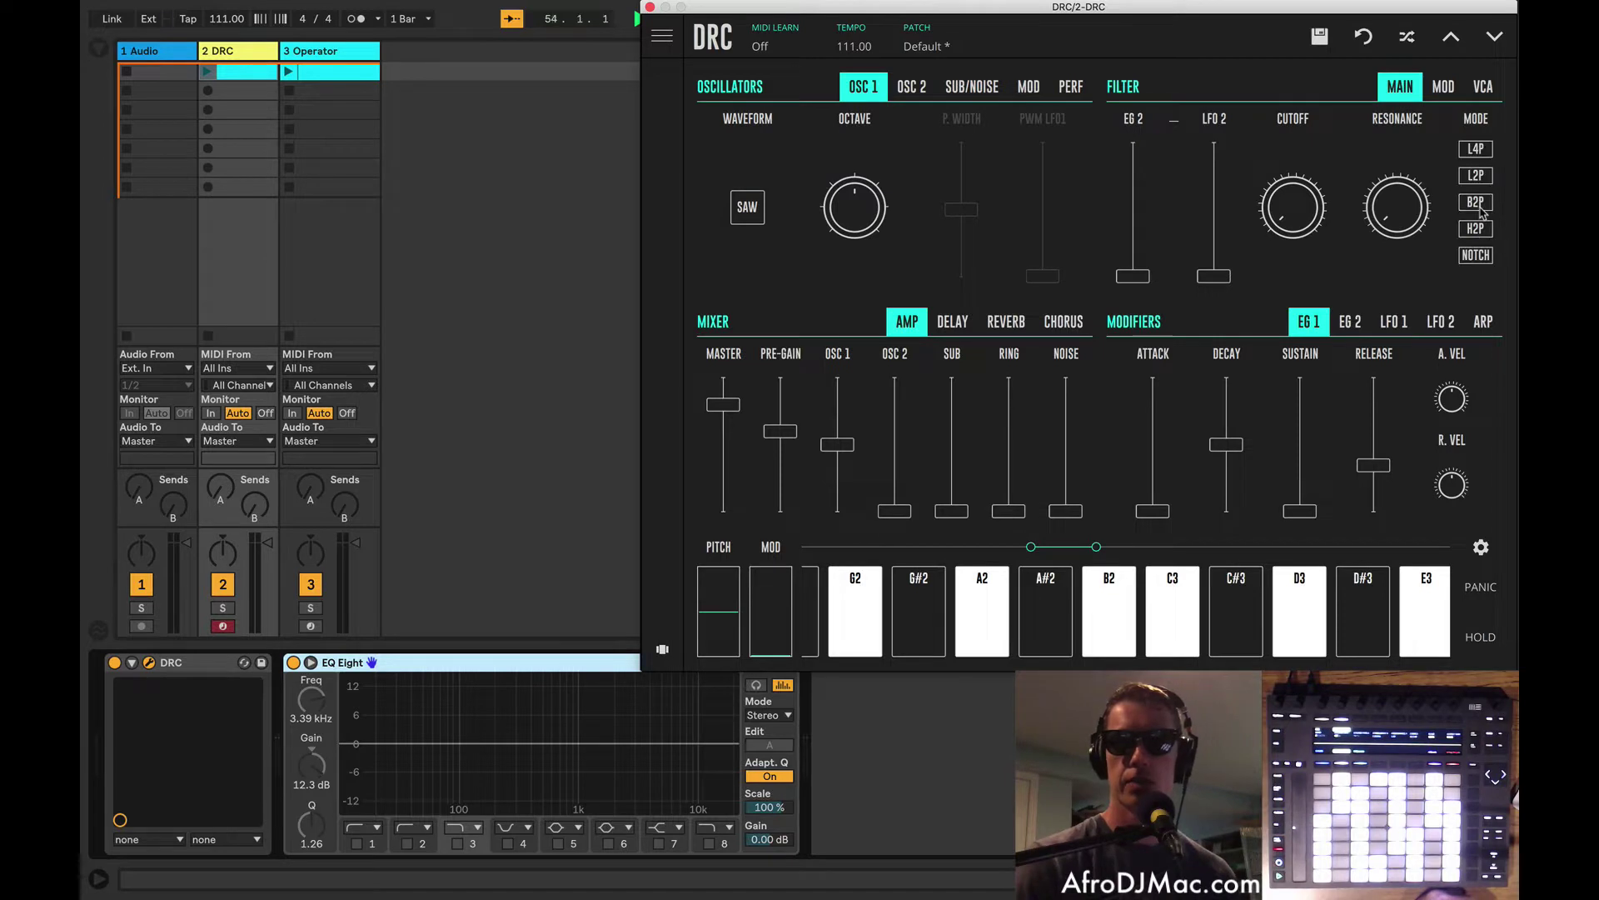
left_click(1476, 151)
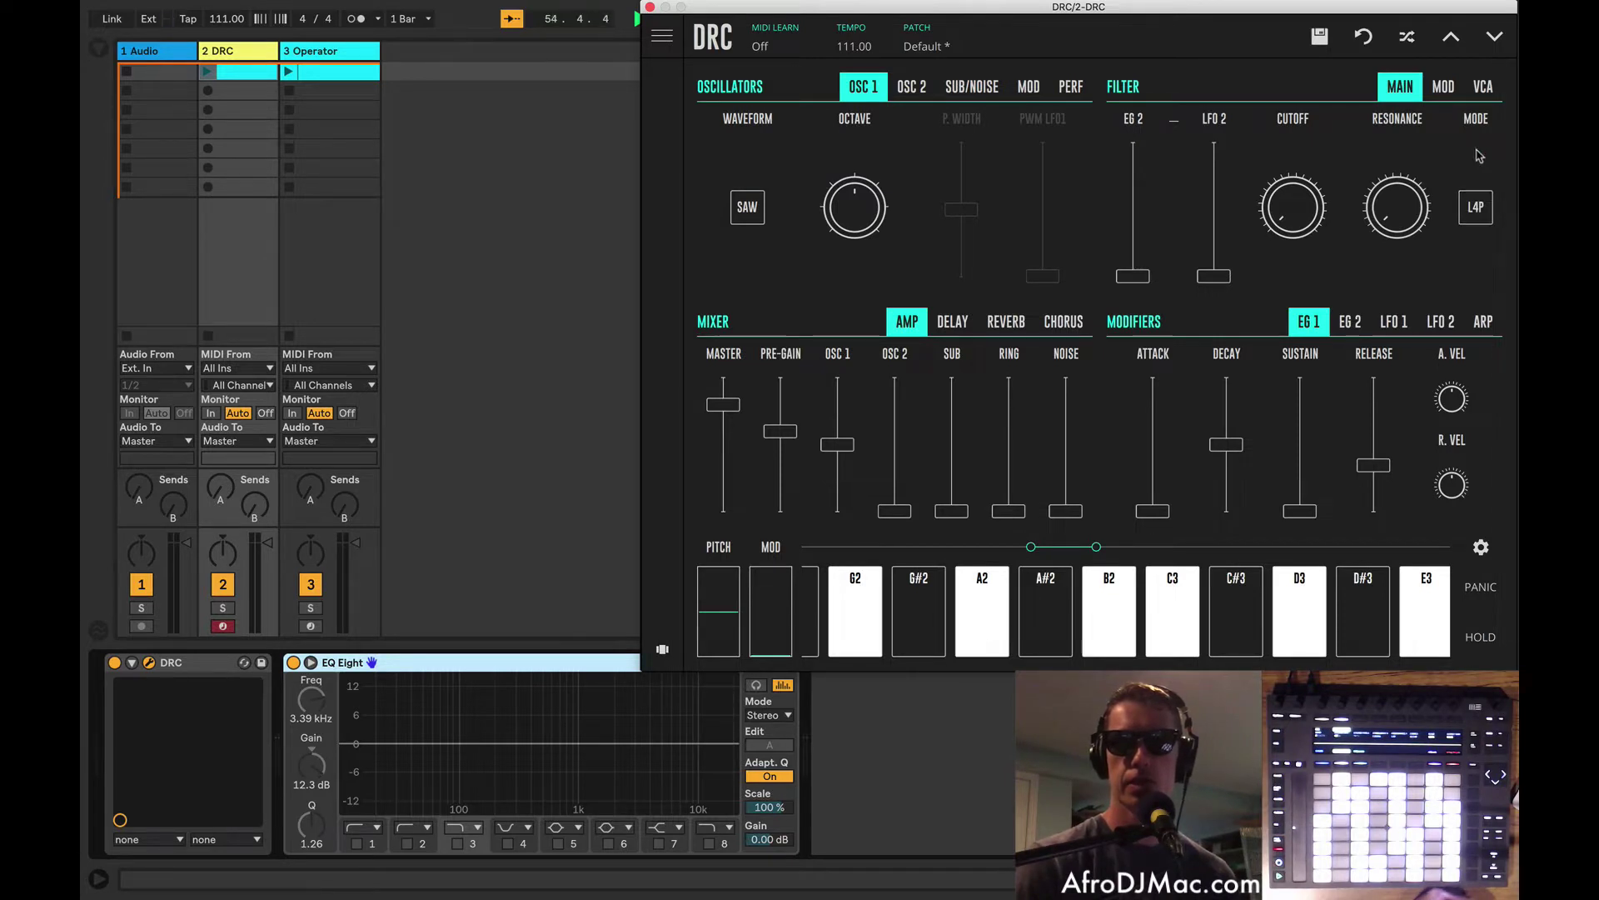
left_click(1316, 213)
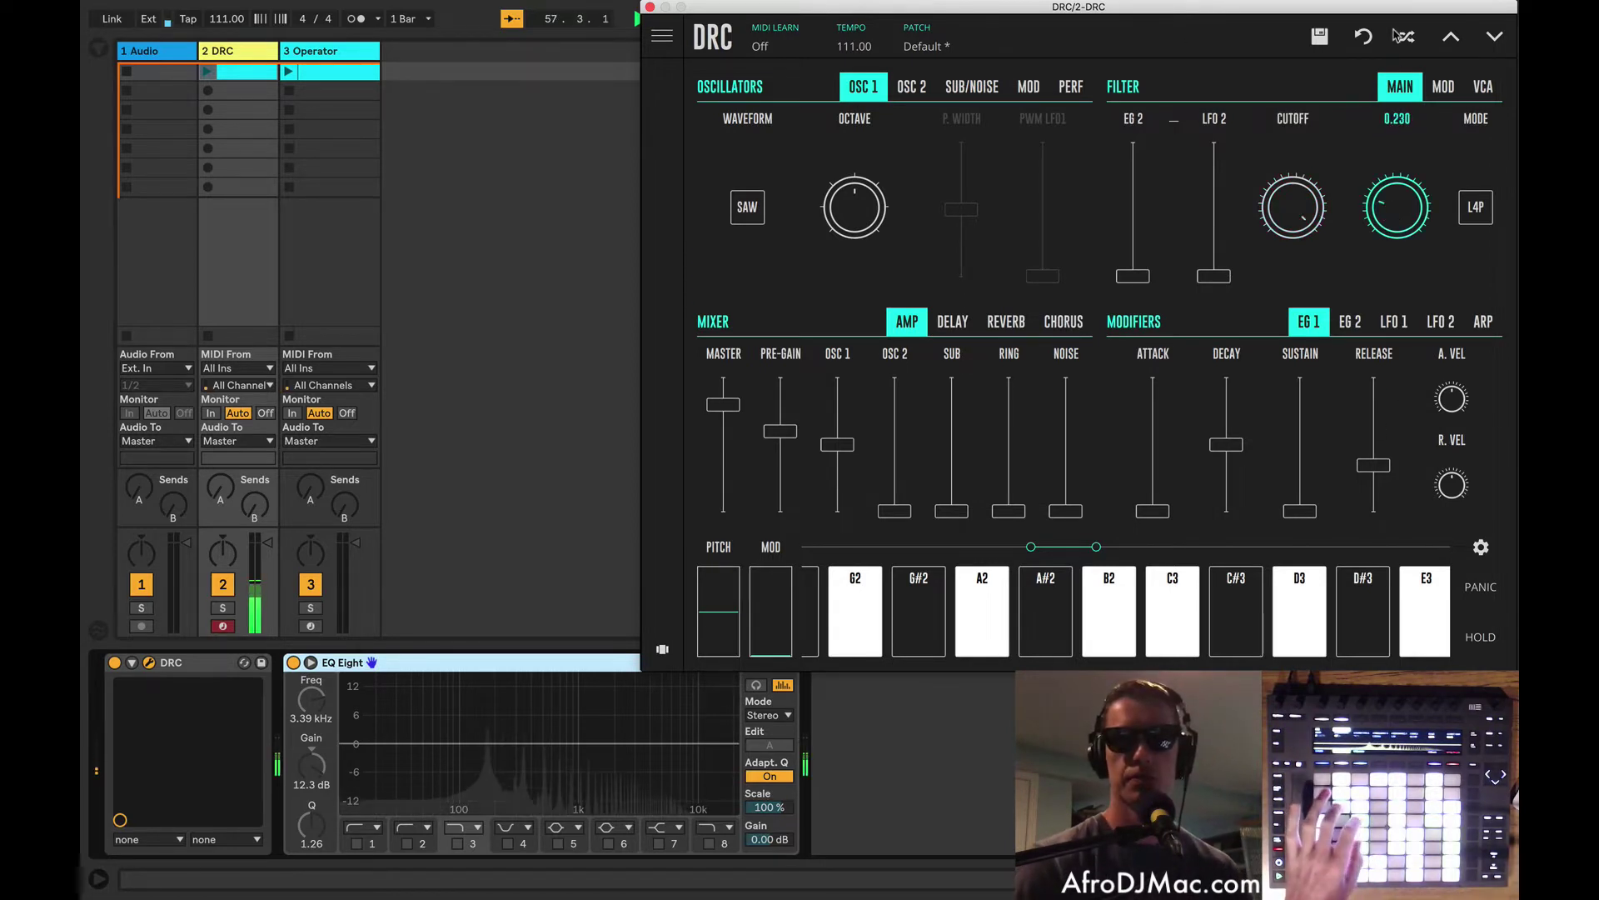
left_click_drag(1398, 210, 1403, 215)
left_click_drag(1291, 225, 1290, 232)
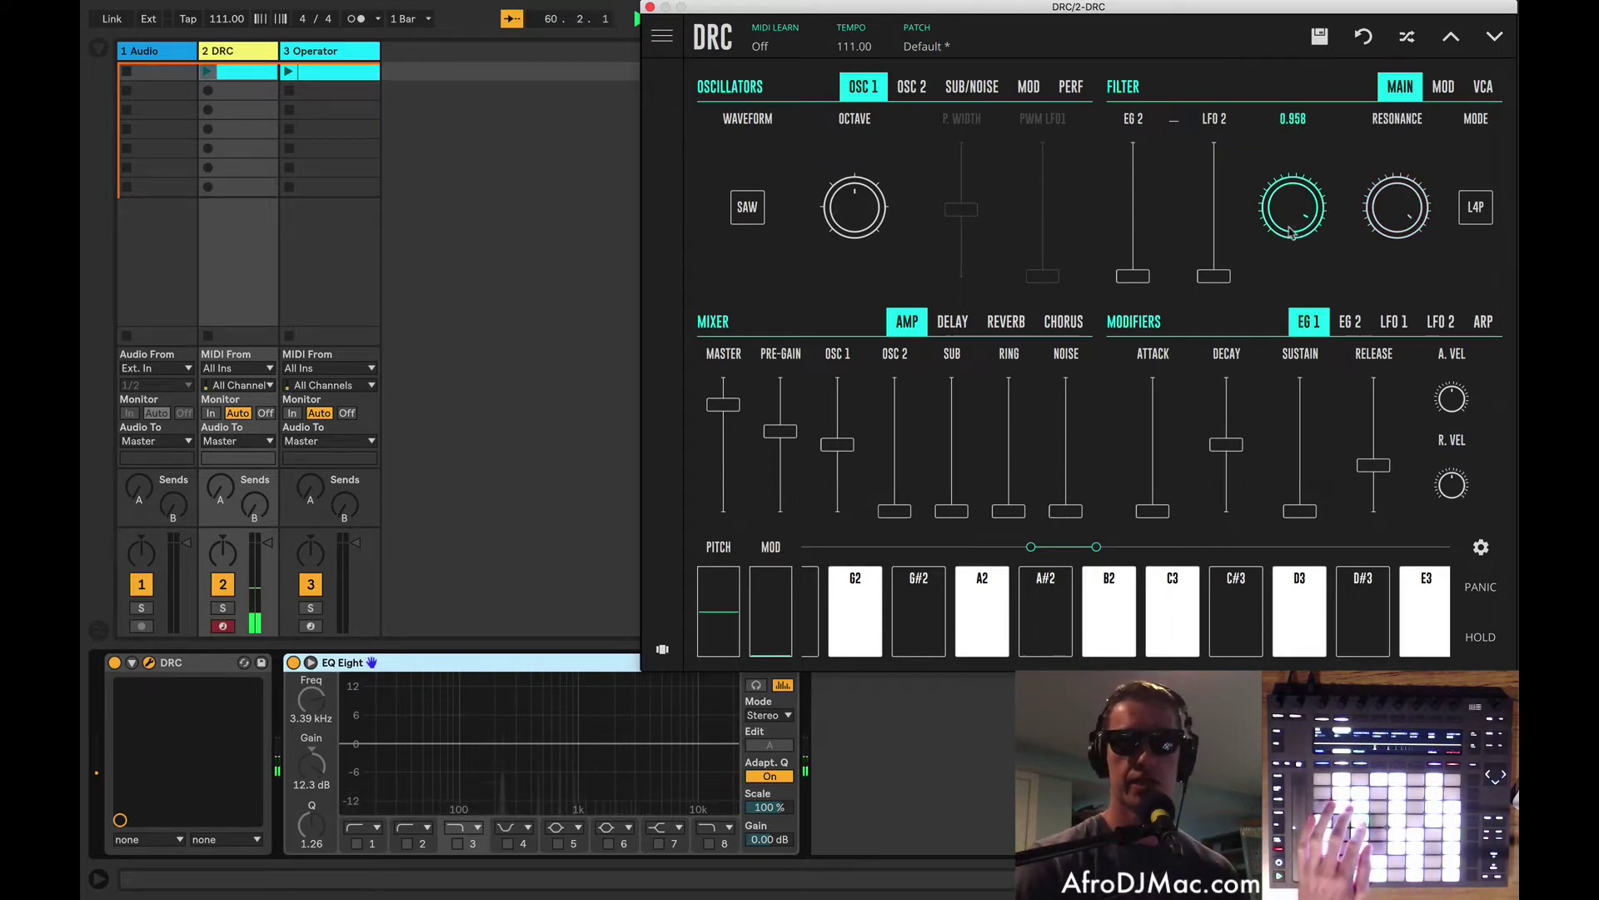
left_click_drag(1304, 302, 1332, 408)
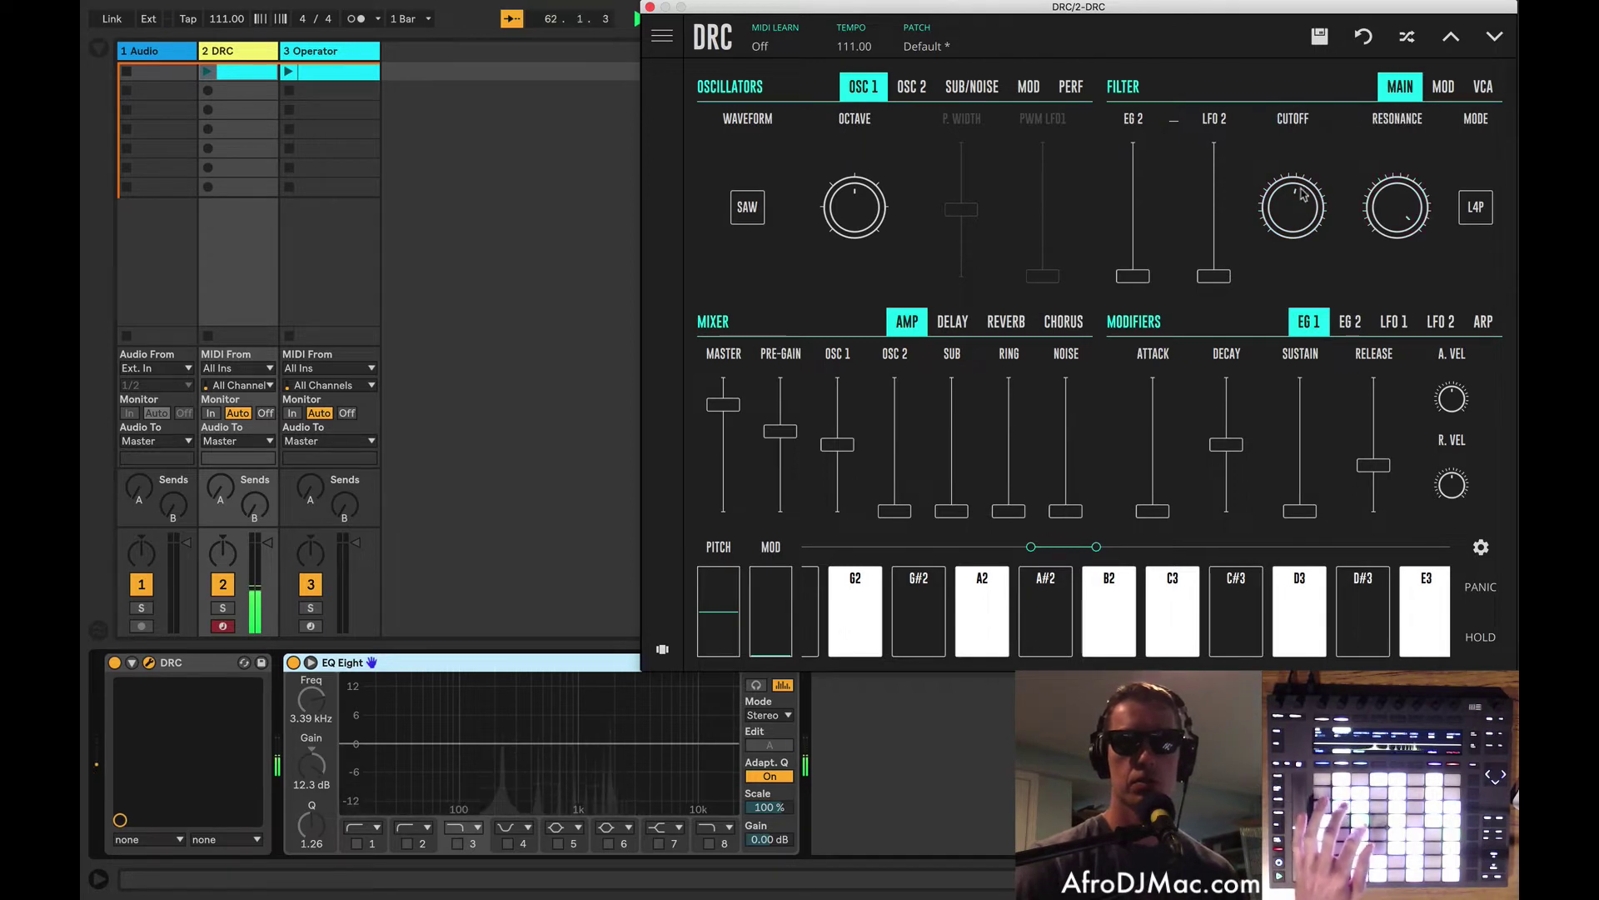
left_click_drag(1304, 212, 1305, 215)
left_click_drag(1299, 509, 1299, 455)
left_click_drag(1293, 200, 1396, 575)
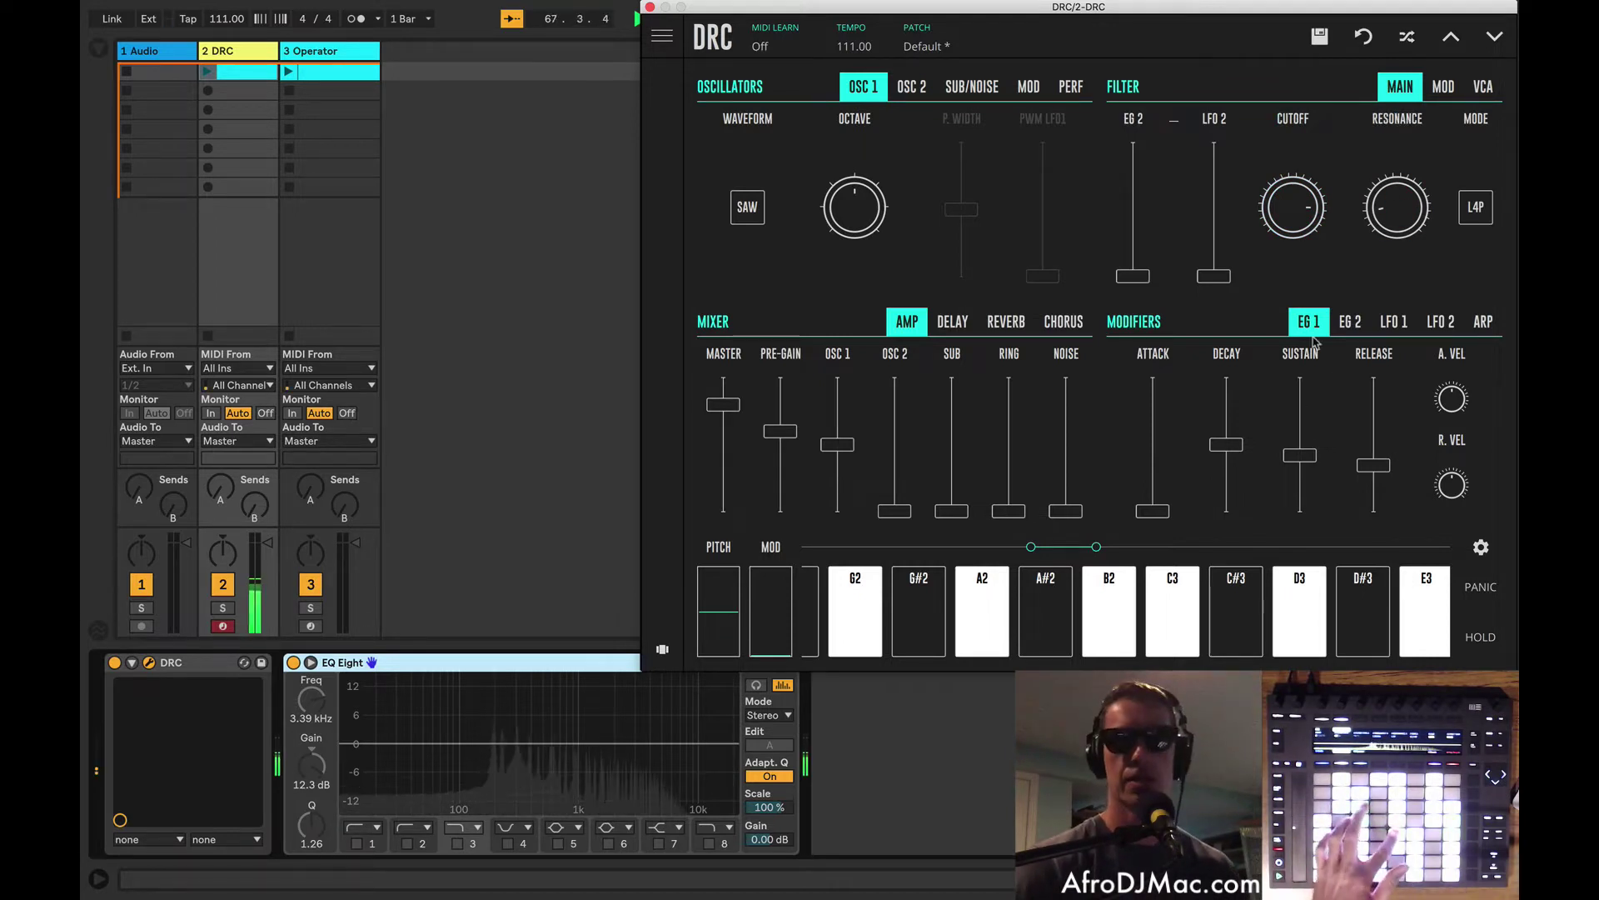
Raise envelope 2 decay to about 0.391 and route envelope 2 to sweep the filter
left_click_drag(1289, 221, 1292, 276)
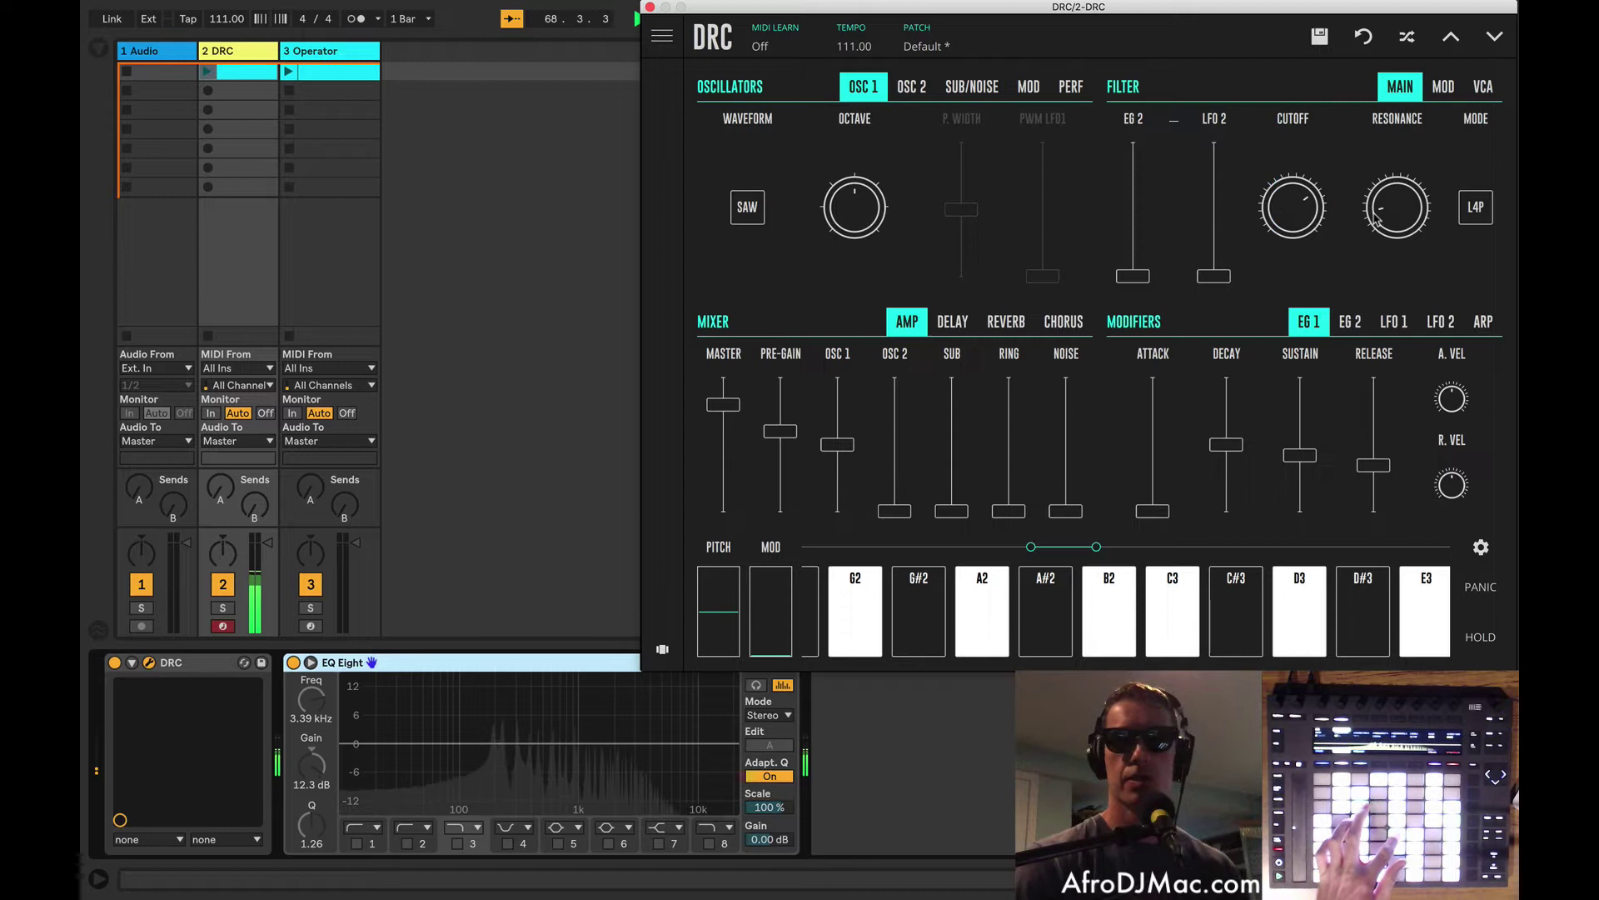
left_click(1347, 323)
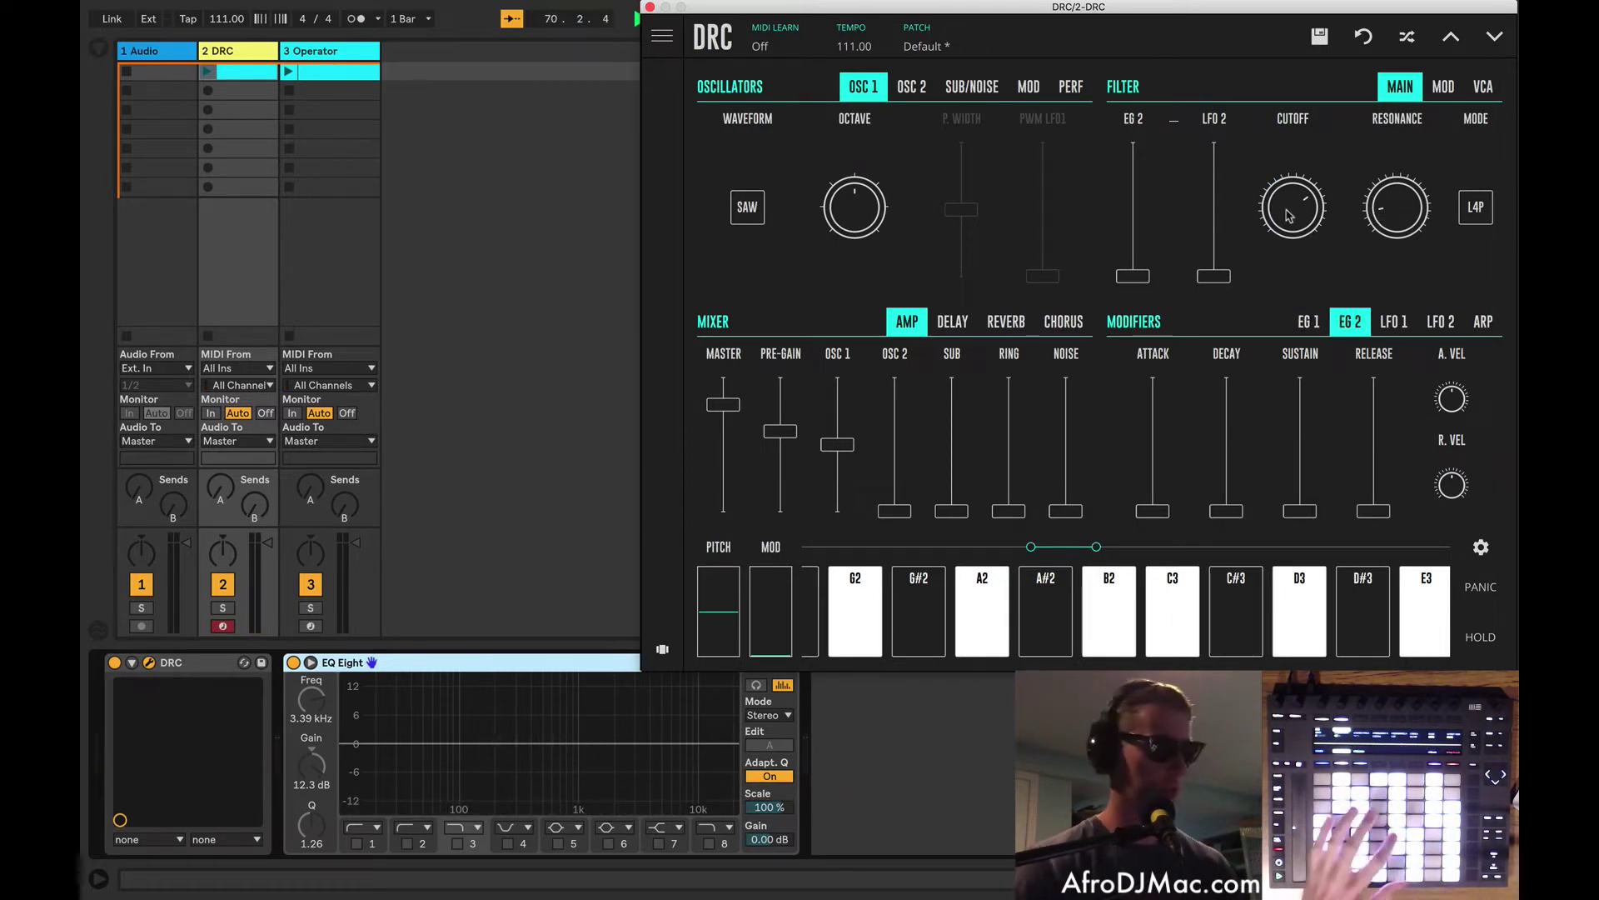
left_click_drag(1226, 508, 1233, 464)
left_click_drag(1135, 277, 1124, 191)
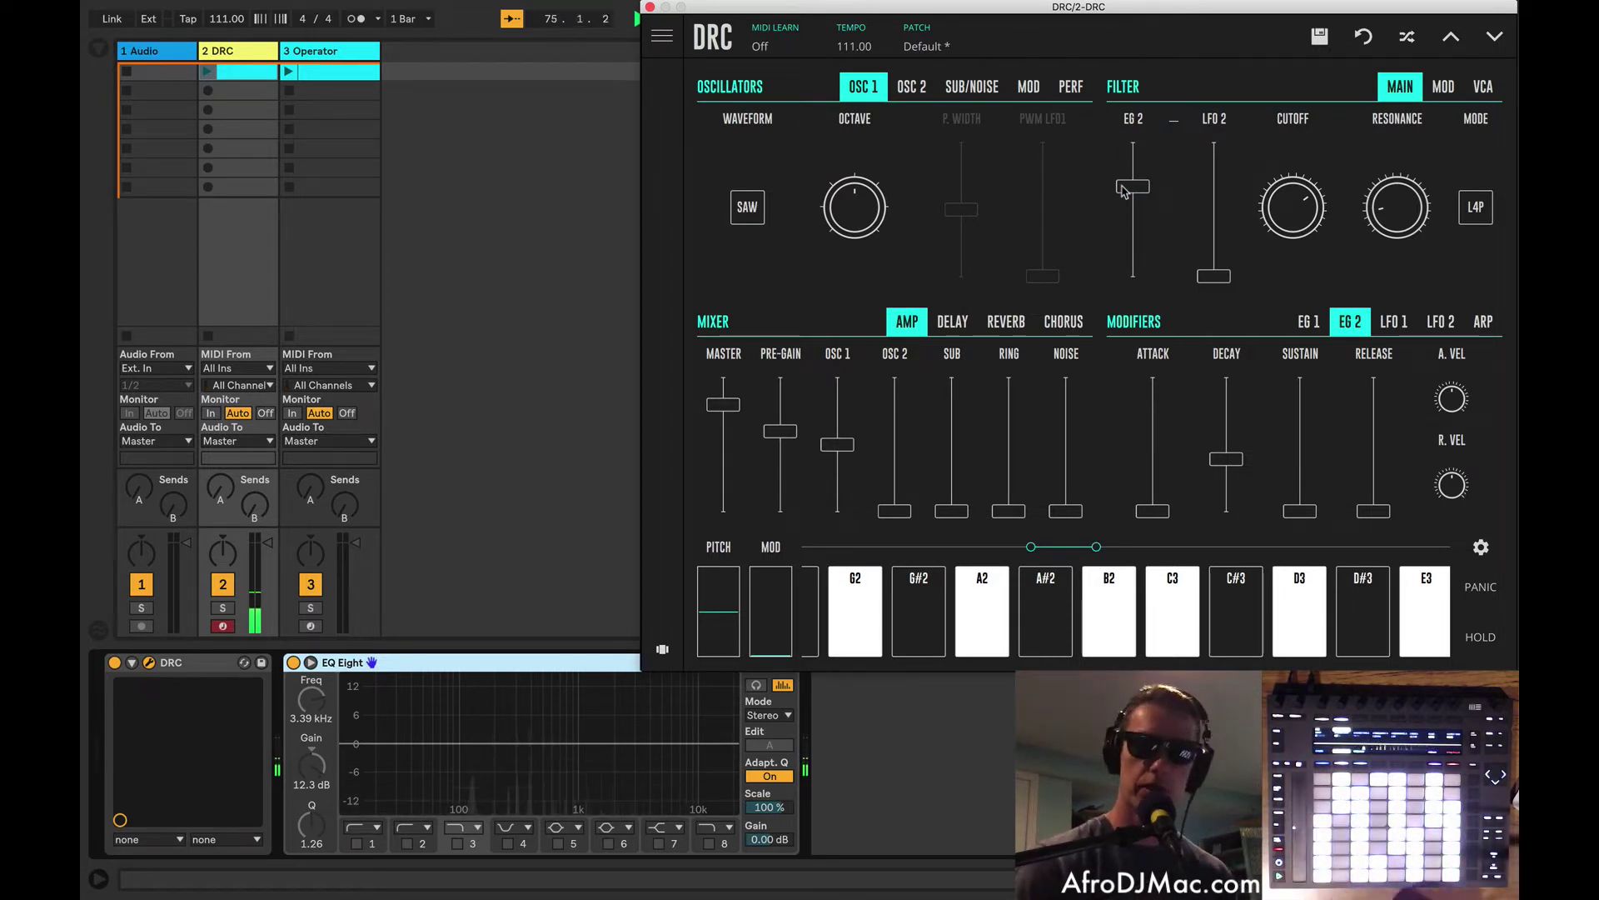
left_click_drag(1122, 192, 1124, 186)
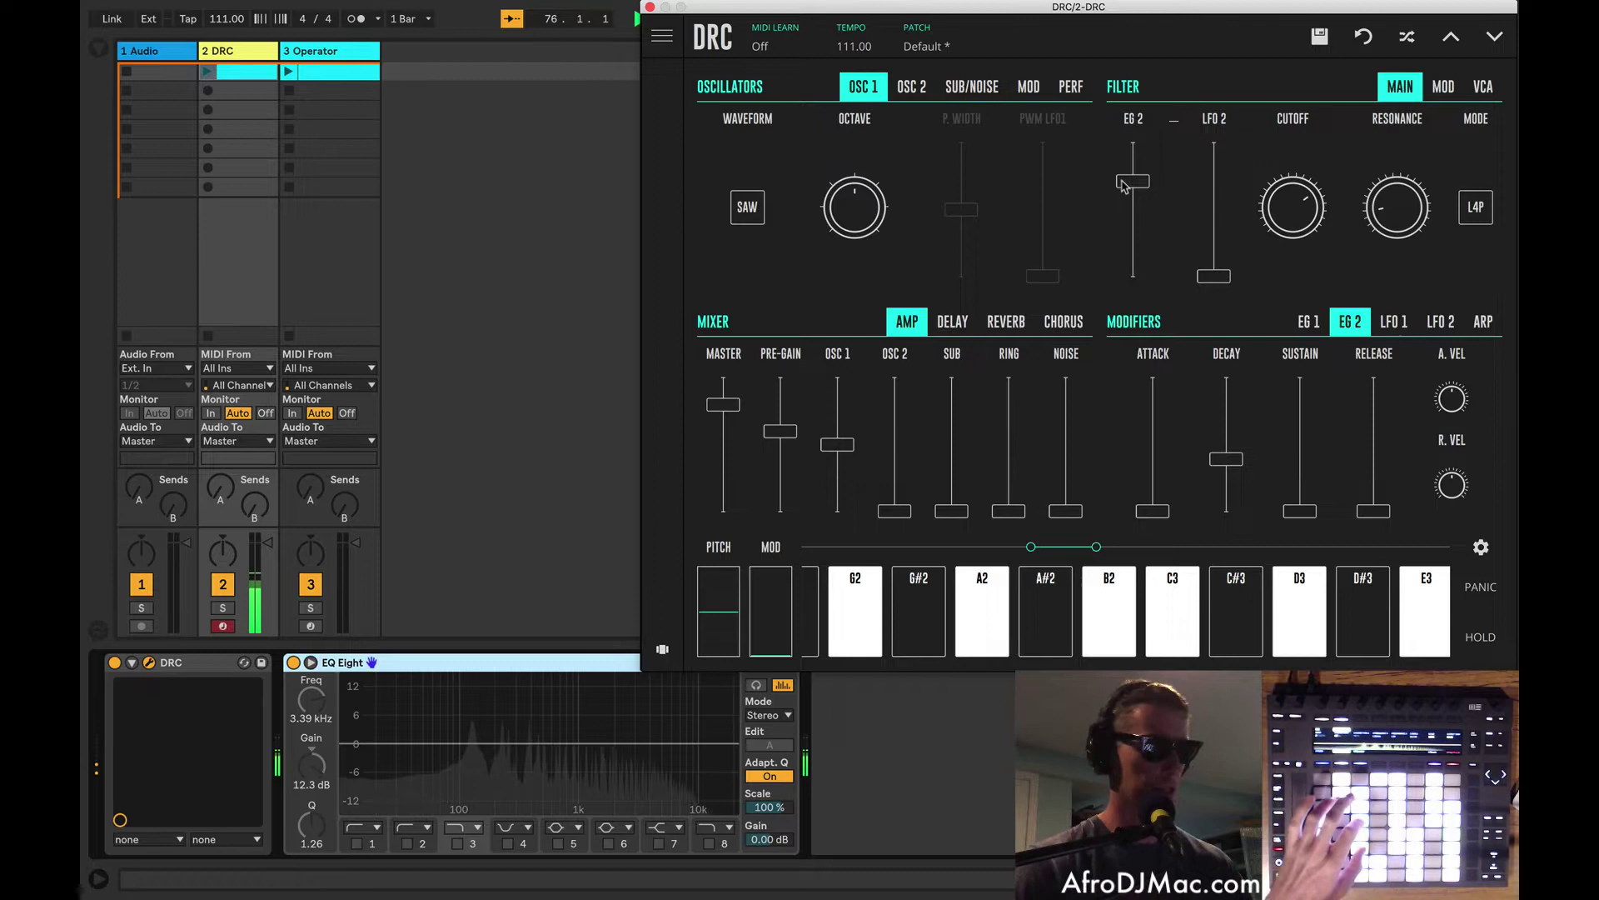
Retune filter cutoff to 0.679, resonance around 0.413, and envelope 2 decay to 0.468
left_click_drag(1285, 195, 1285, 218)
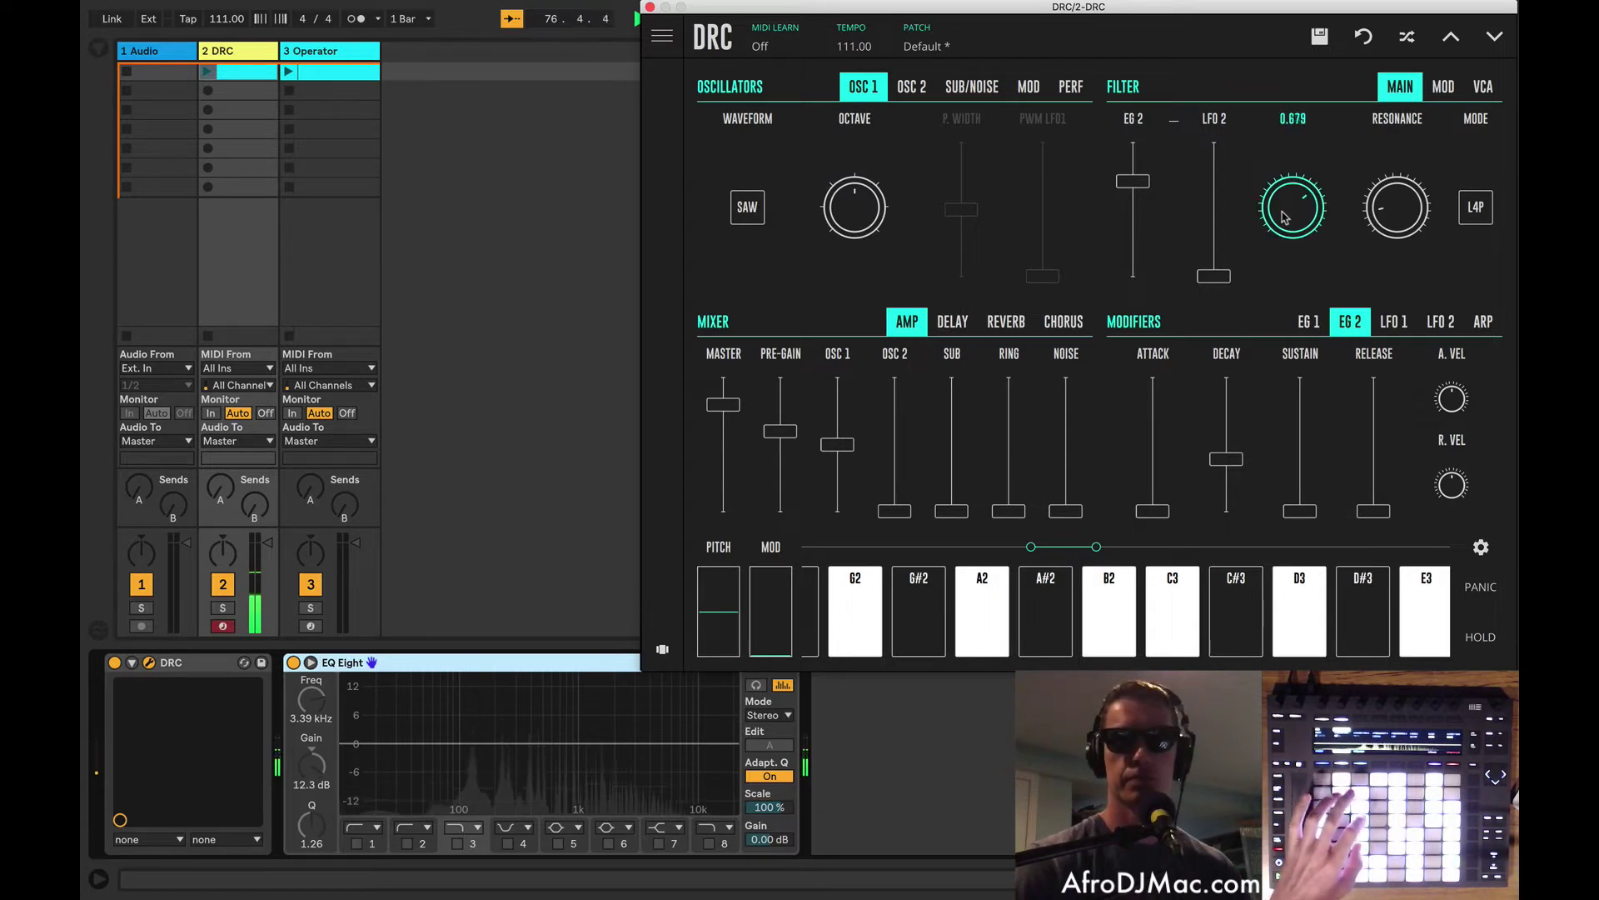
left_click_drag(1385, 215, 1402, 175)
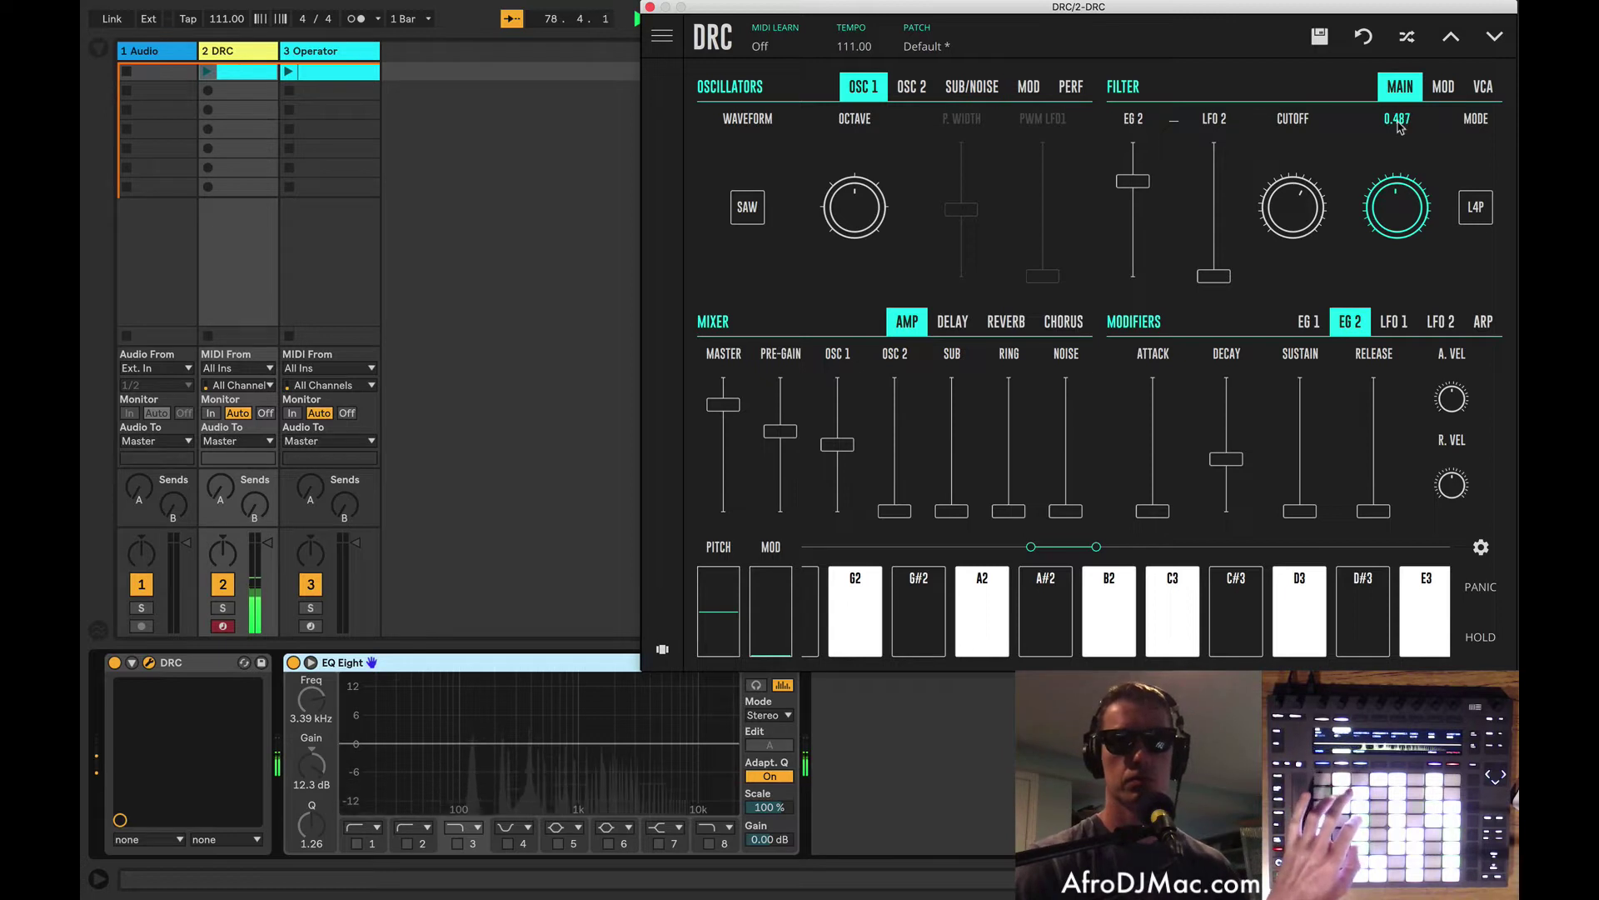
left_click_drag(1227, 460, 1230, 465)
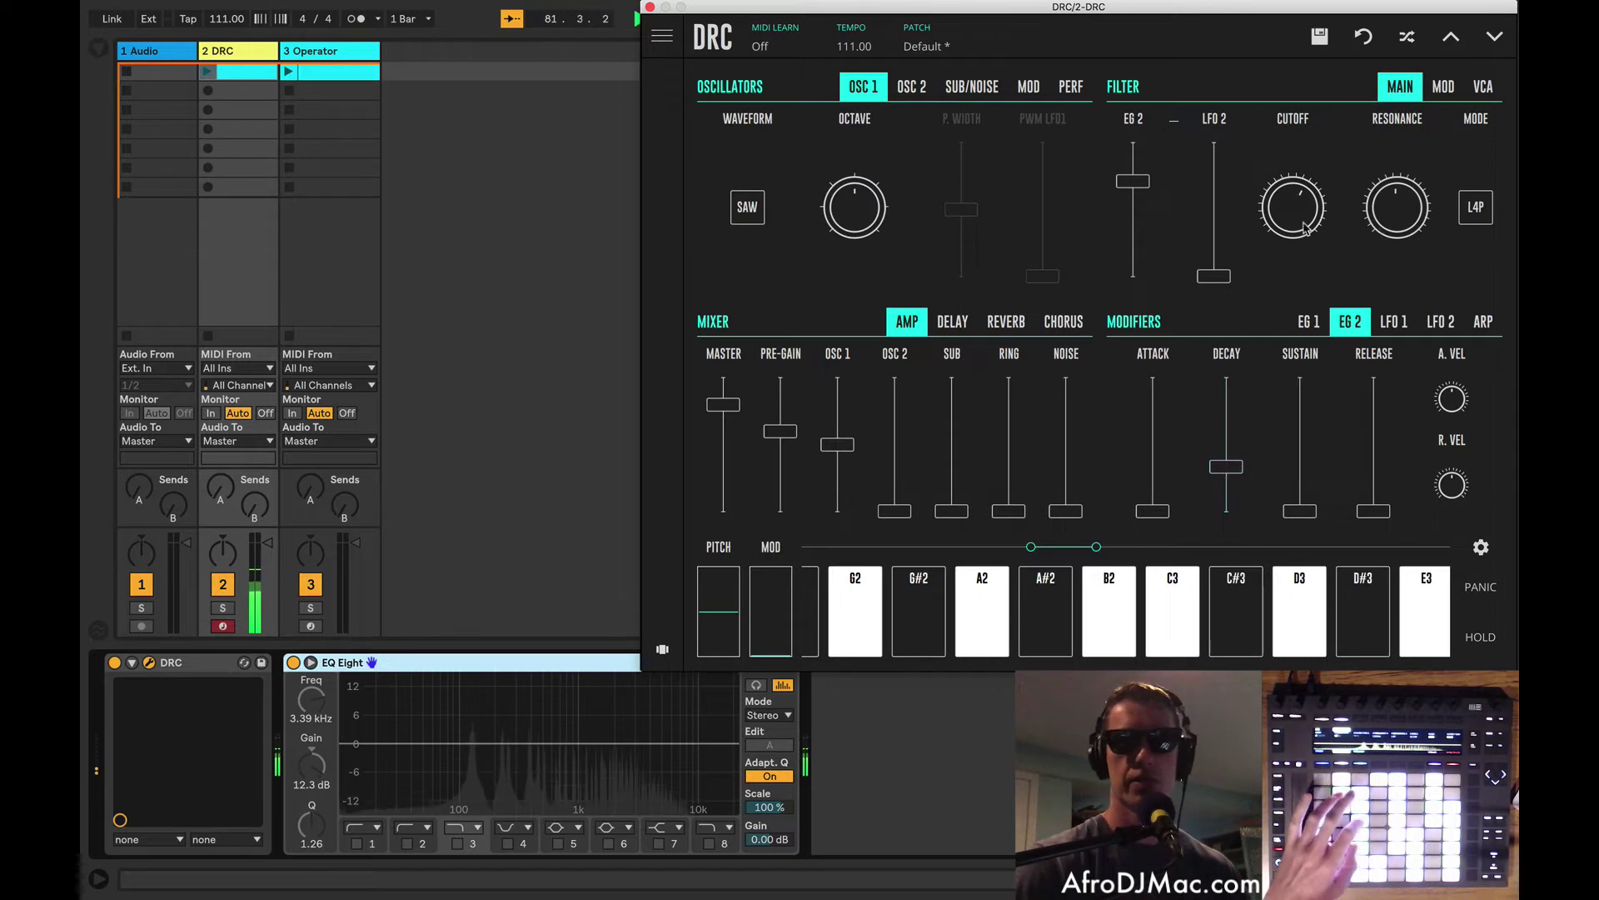
left_click(1391, 235)
left_click_drag(1391, 241, 1391, 241)
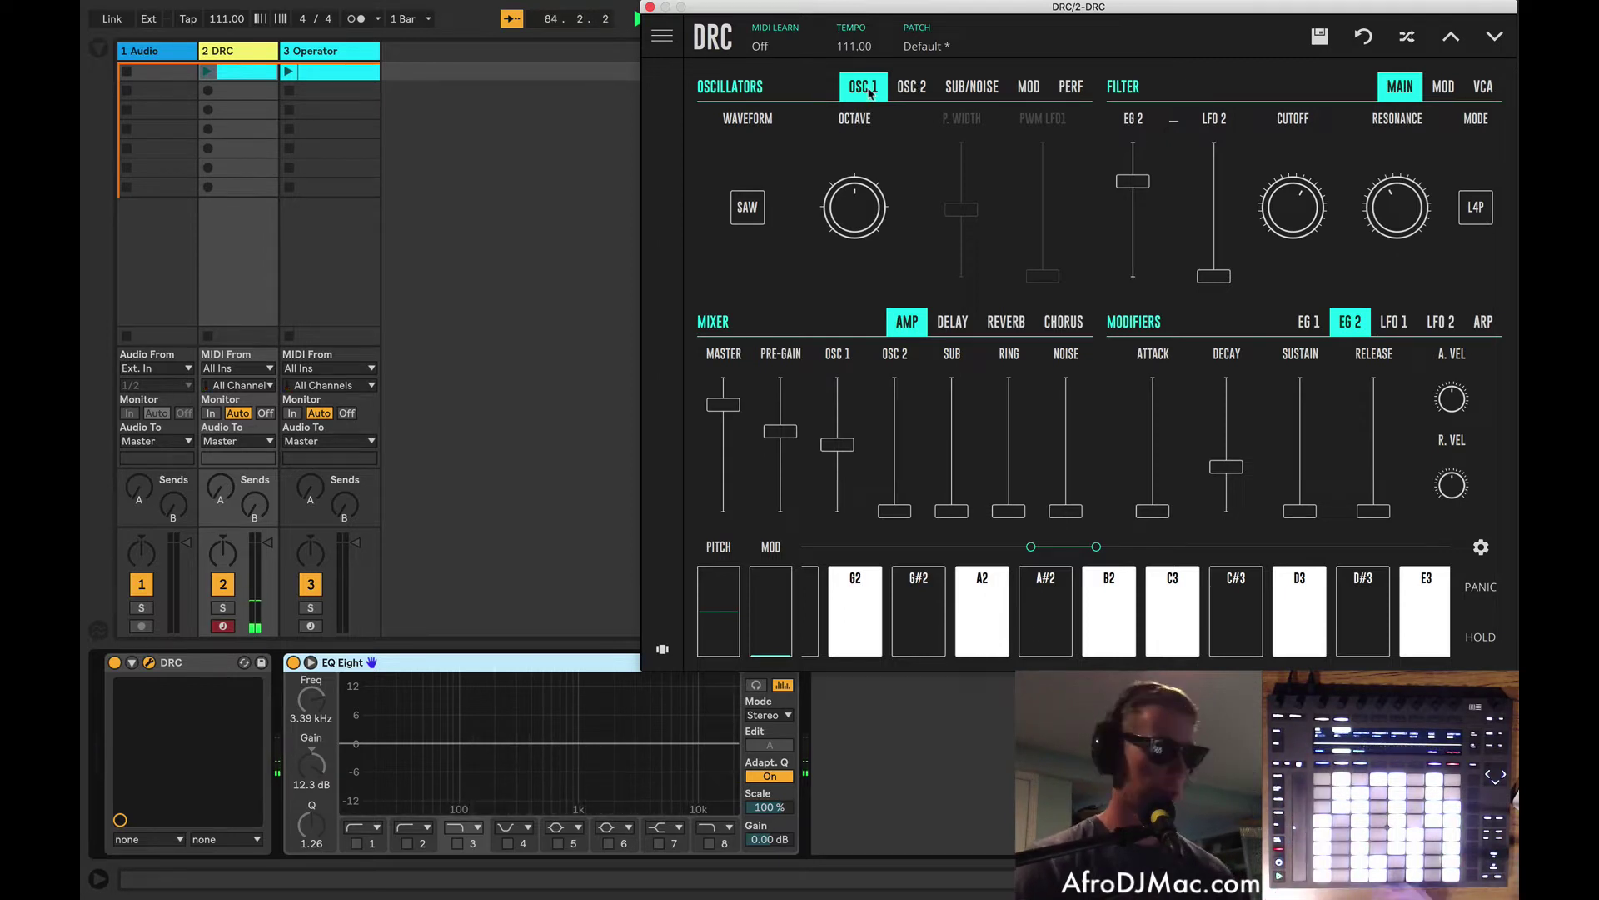
Detune oscillator 2 slightly flat, about -0.25 fine, and mix it in at 0.492
left_click(906, 88)
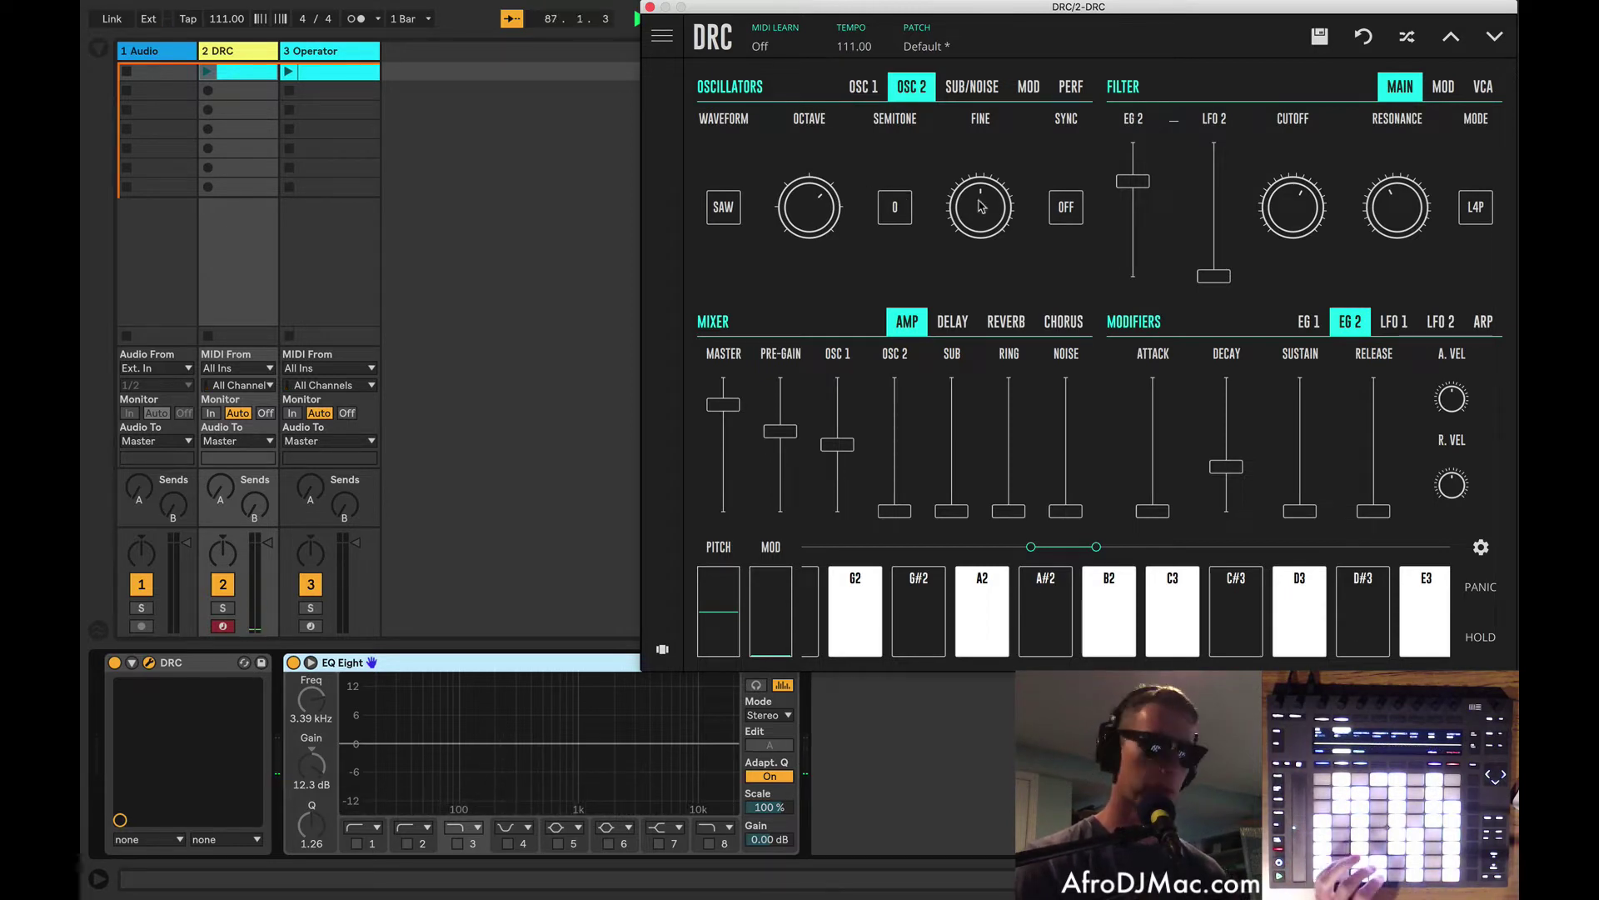
left_click_drag(982, 207, 981, 149)
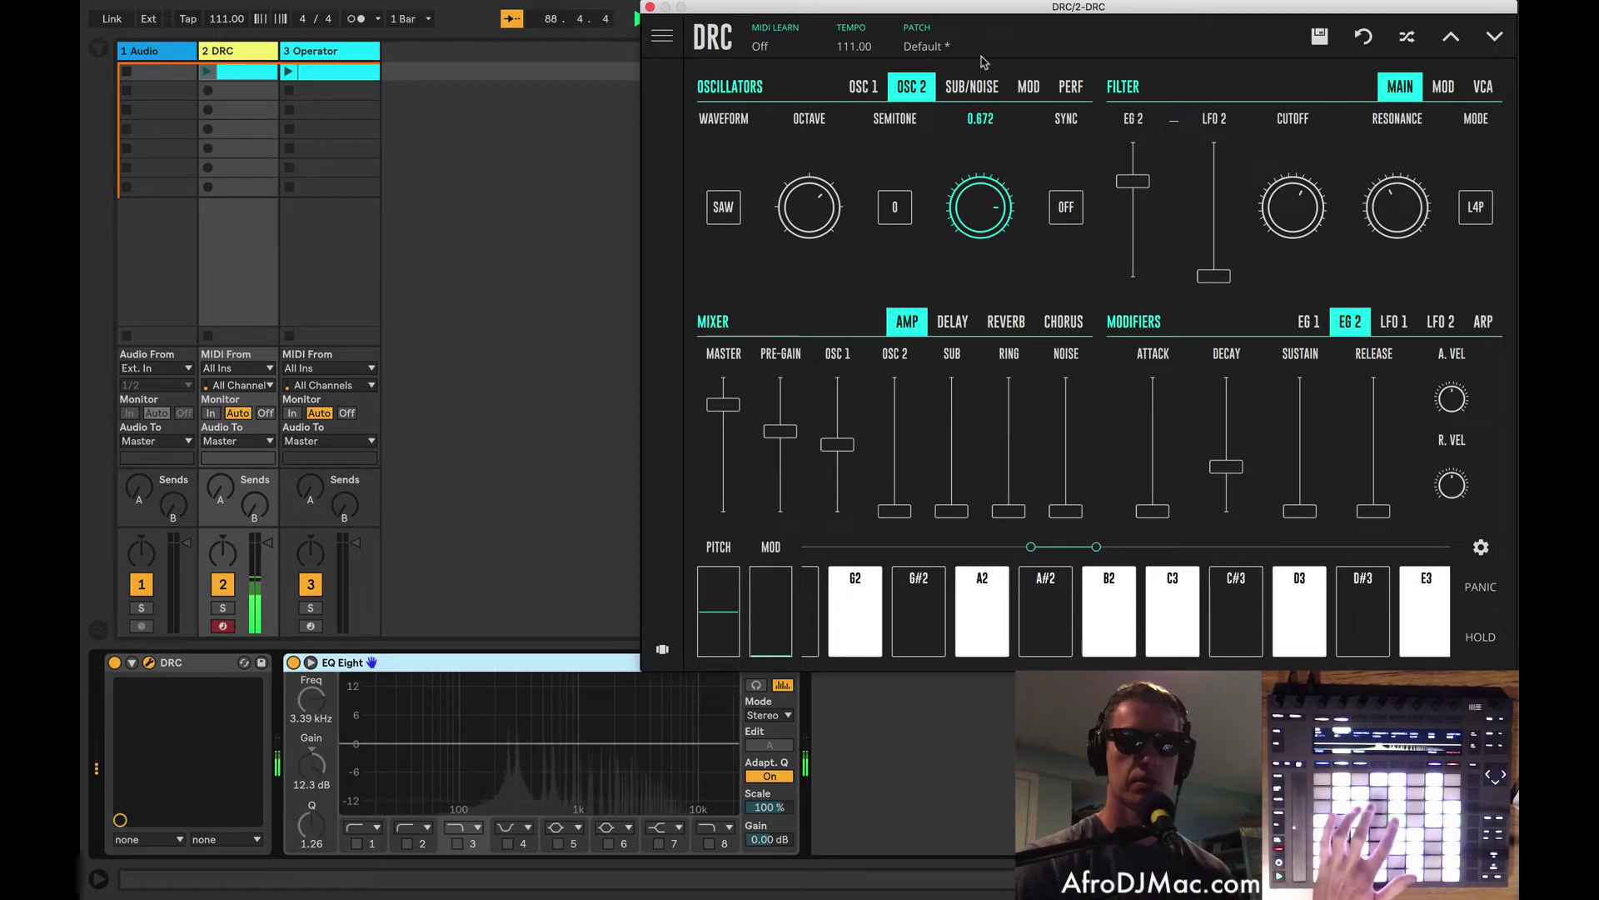
left_click_drag(984, 62, 992, 238)
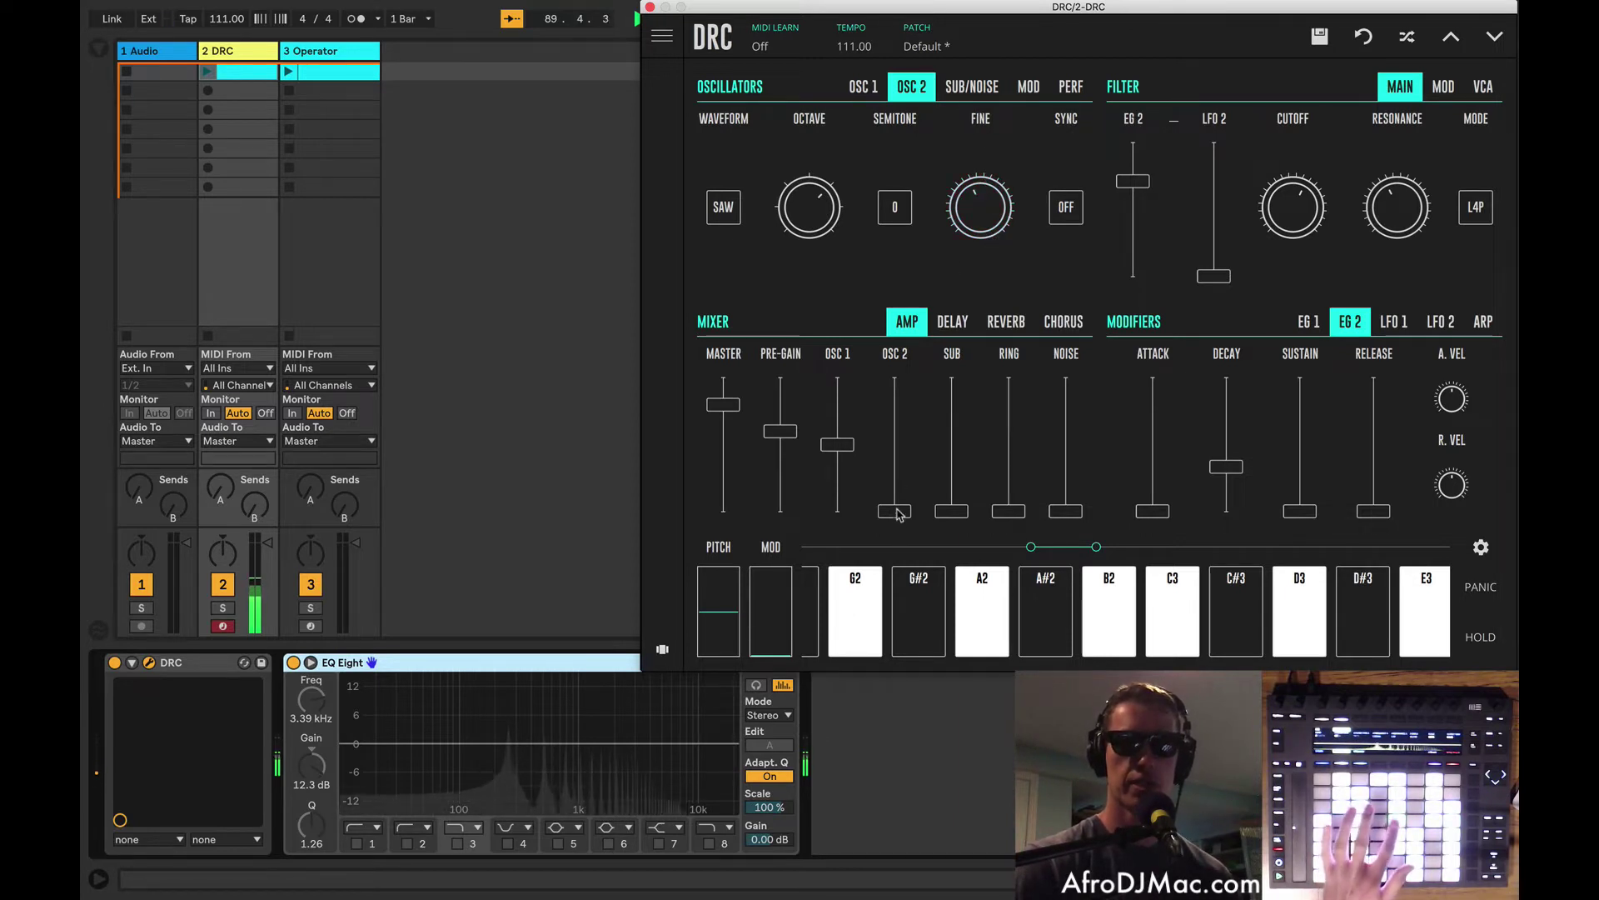
left_click_drag(899, 514, 896, 450)
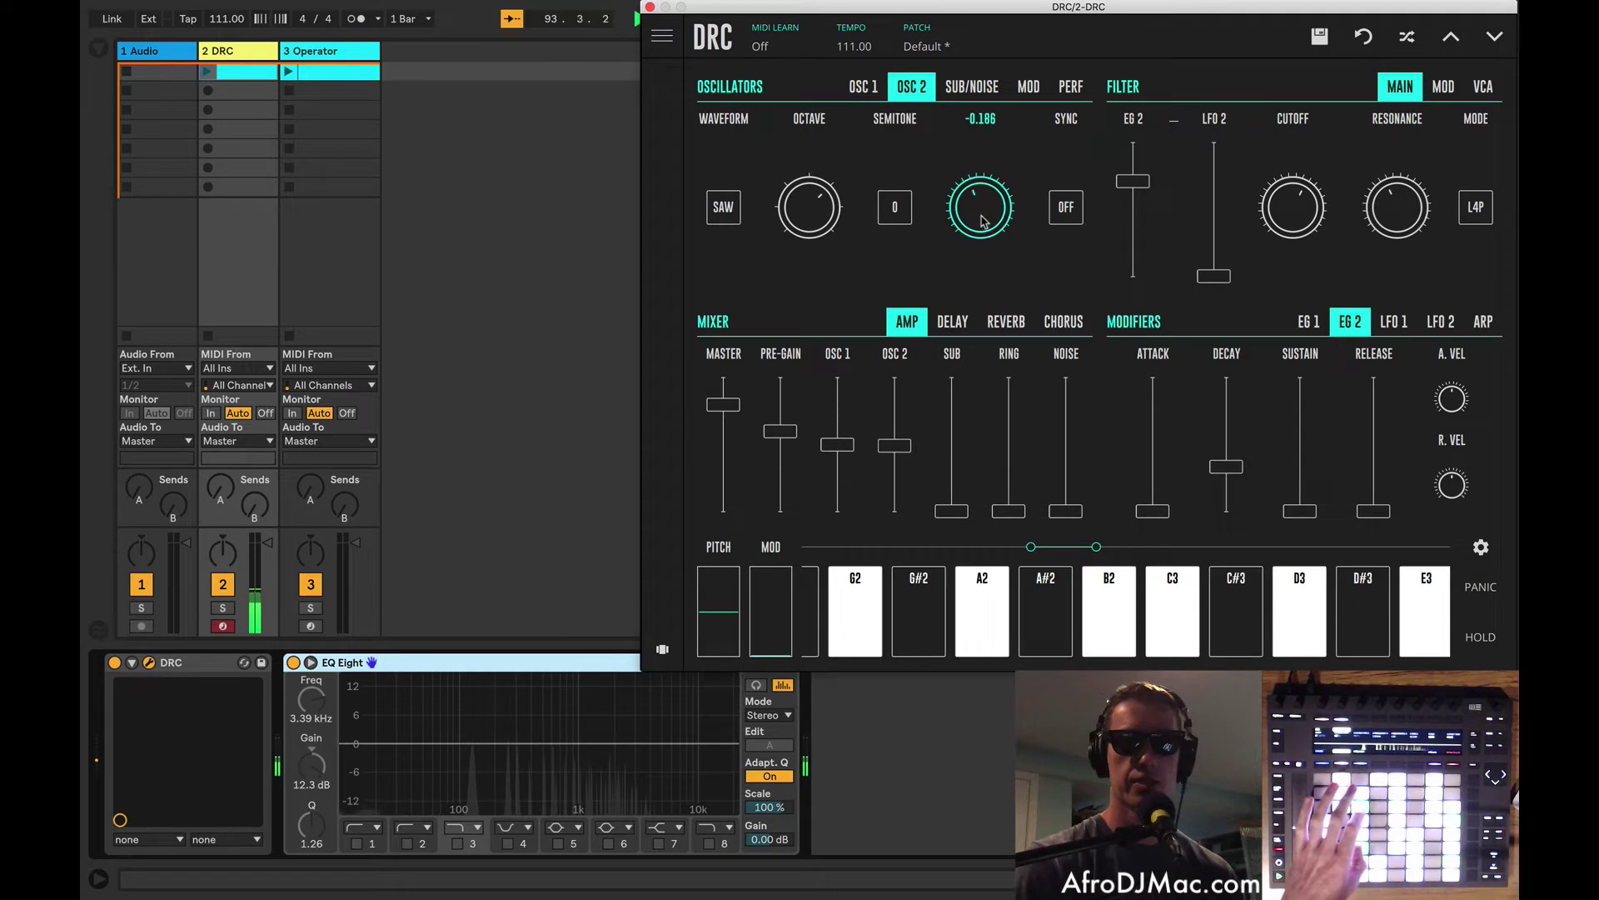
left_click_drag(982, 254, 980, 232)
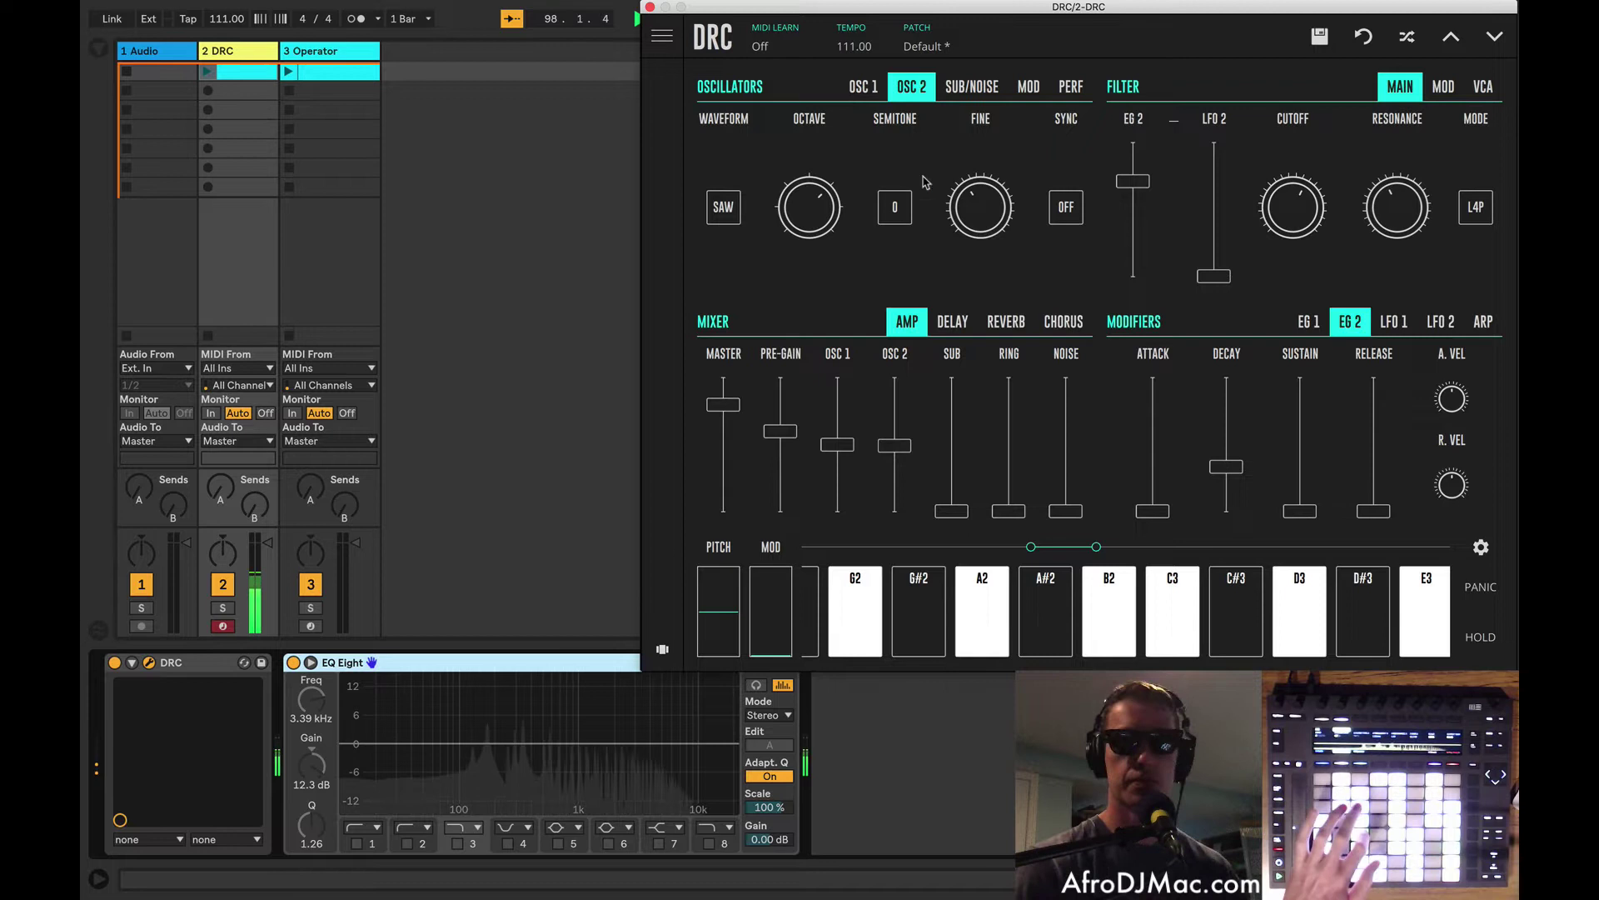
Set oscillator 2 to a square (SQR) wave and raise the SUB fader to about halfway
left_click(737, 209)
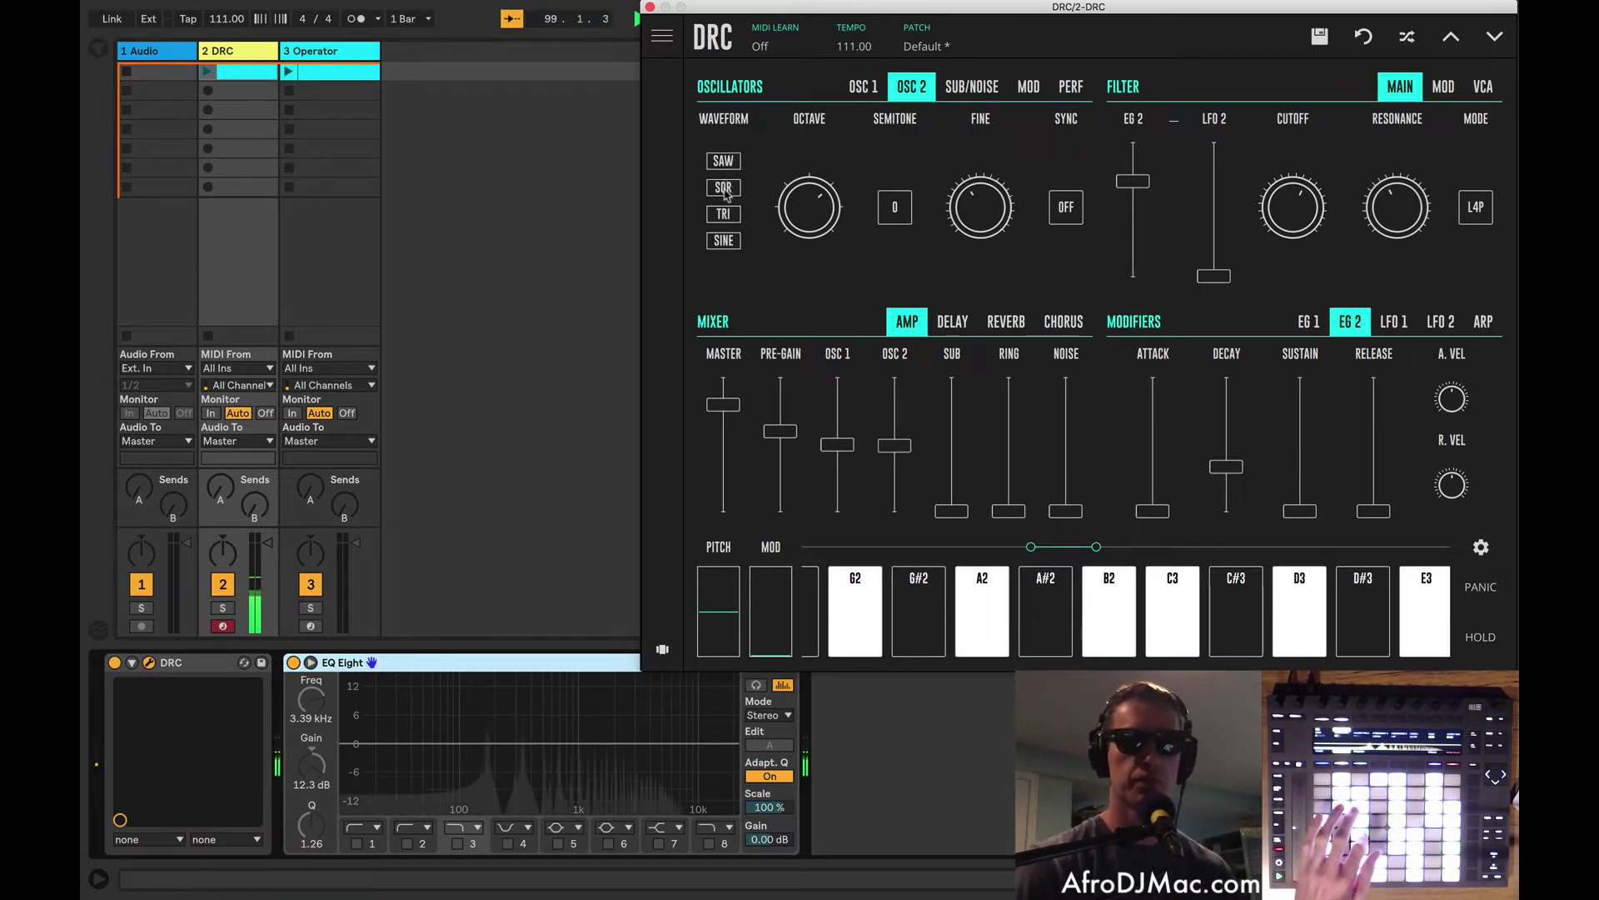
left_click(723, 188)
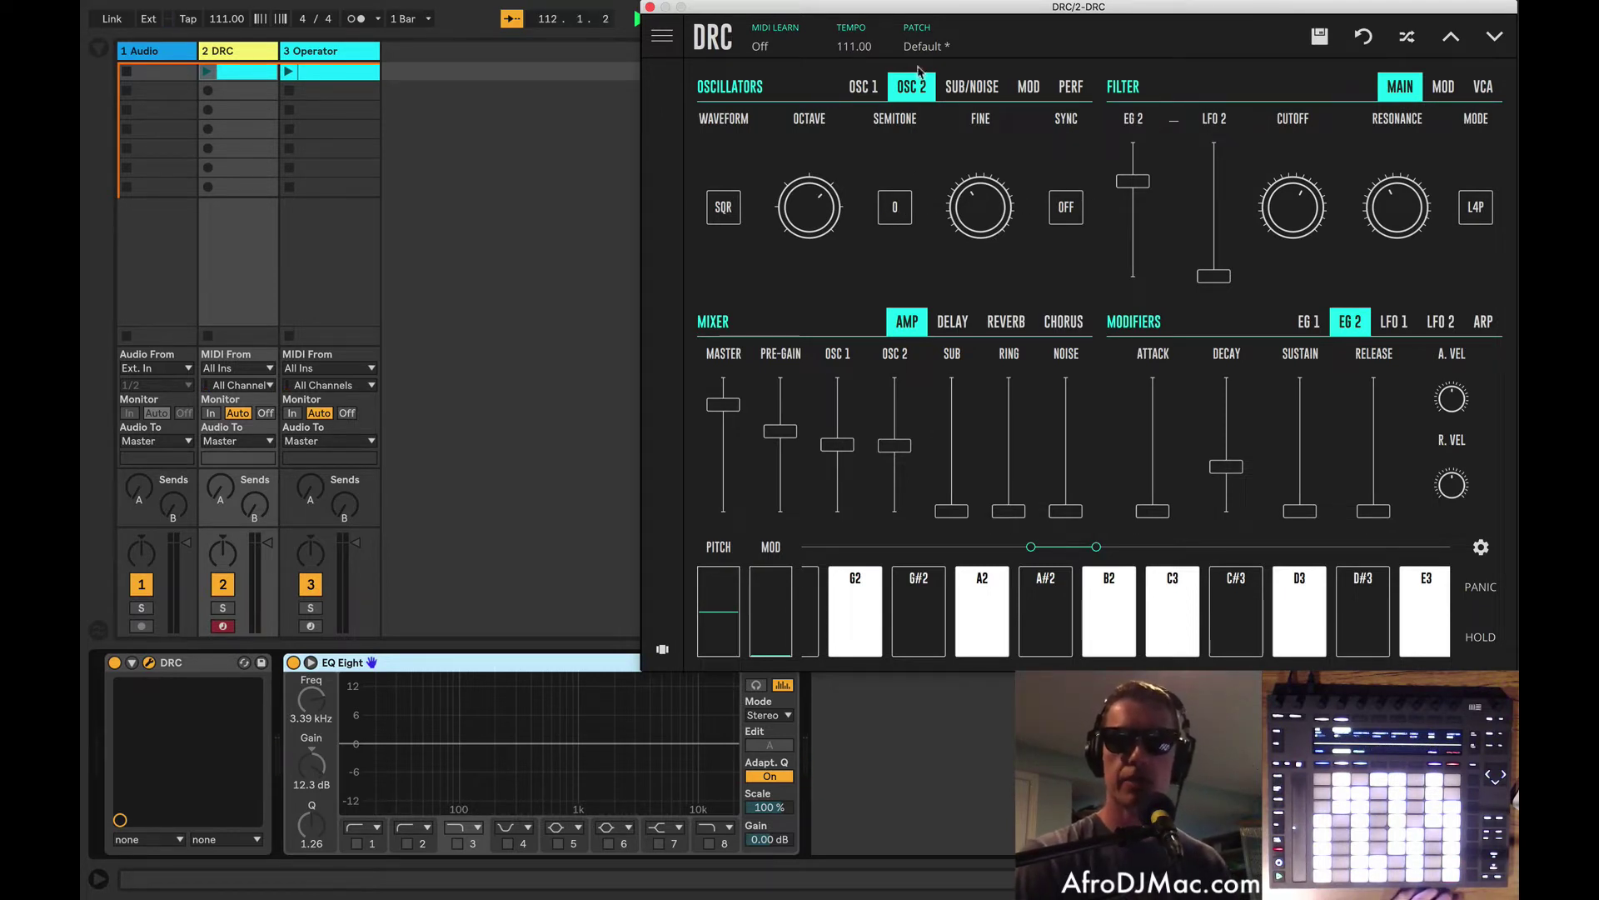
left_click_drag(952, 508, 950, 470)
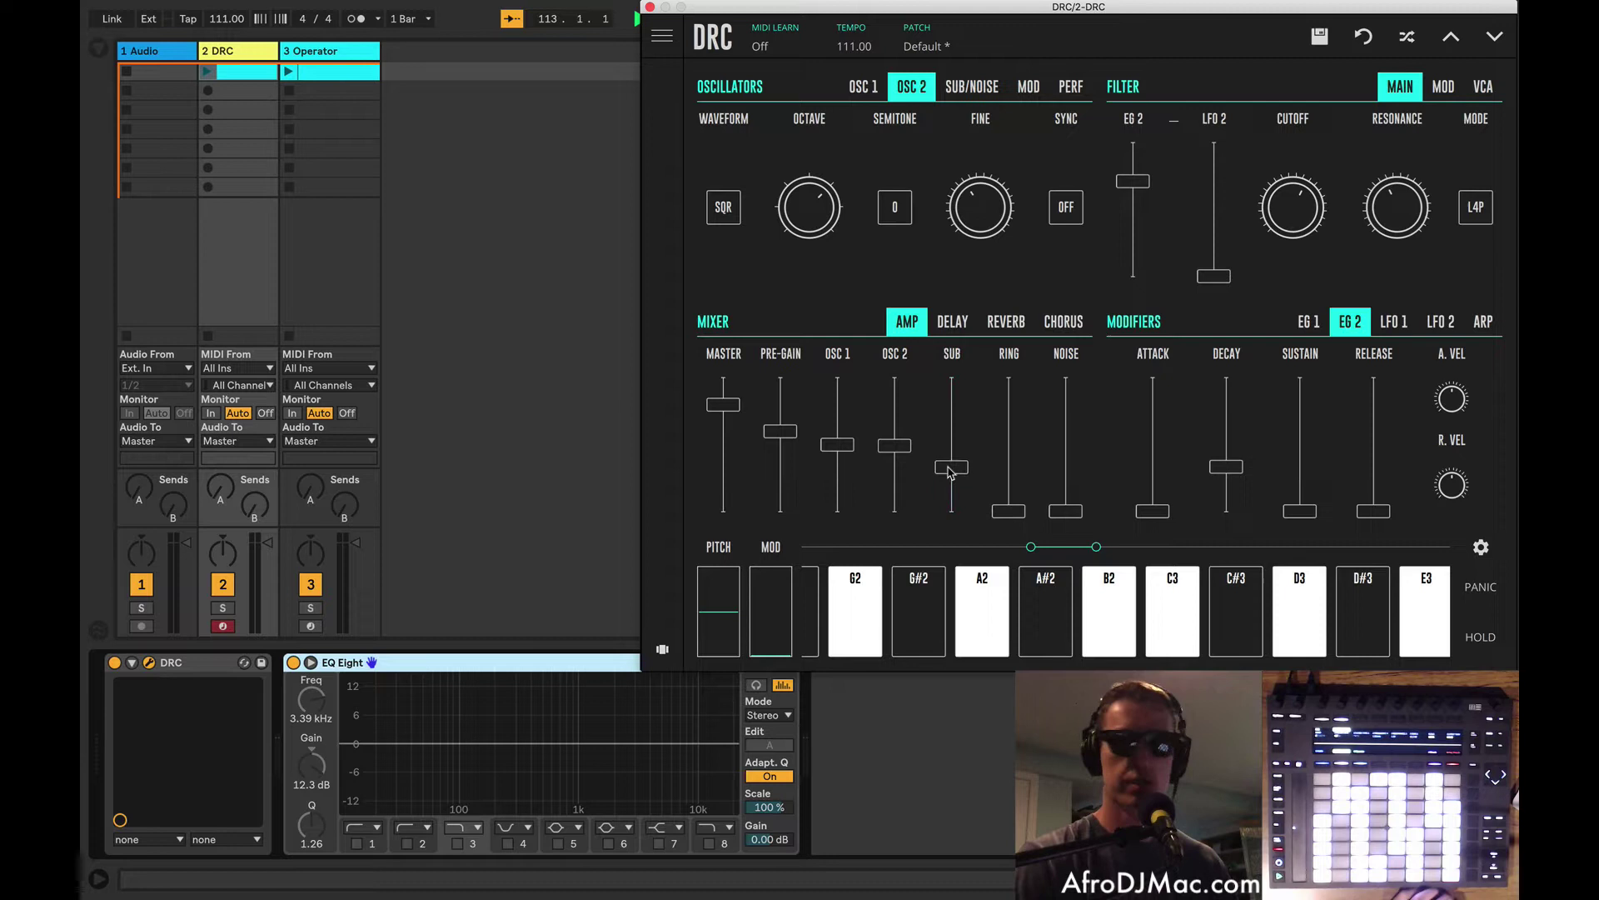
Raise the sub oscillator level, switch it to a triangle wave, and set octave to -2
left_click(986, 89)
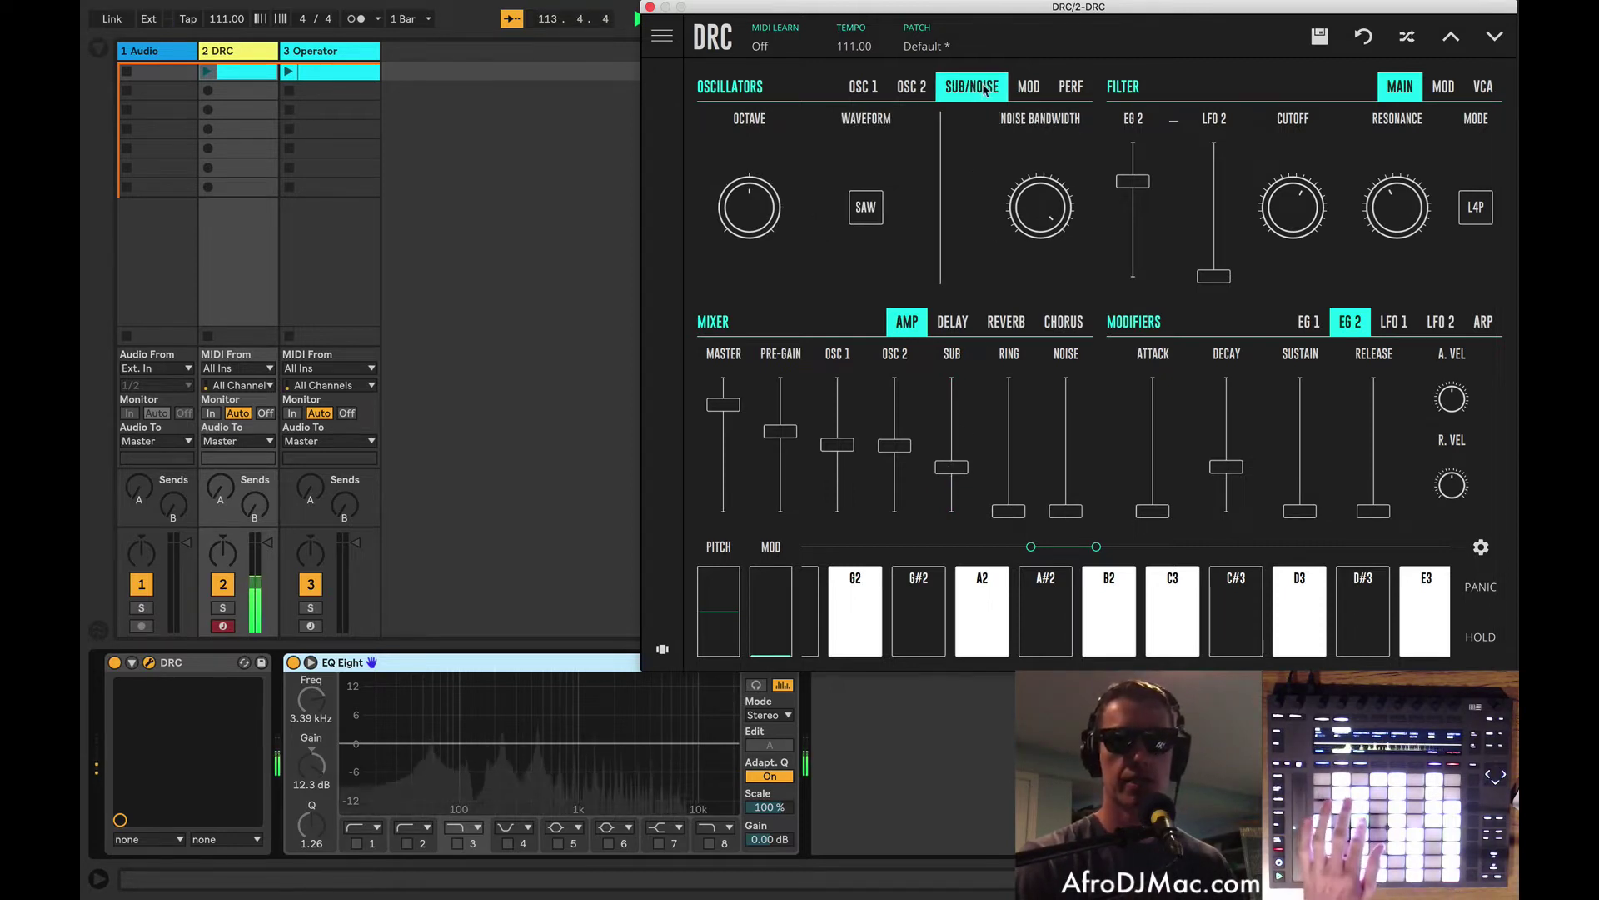
mouse_move(952, 465)
left_mouse_down()
mouse_move(951, 402)
mouse_move(949, 433)
left_mouse_up()
left_click(867, 207)
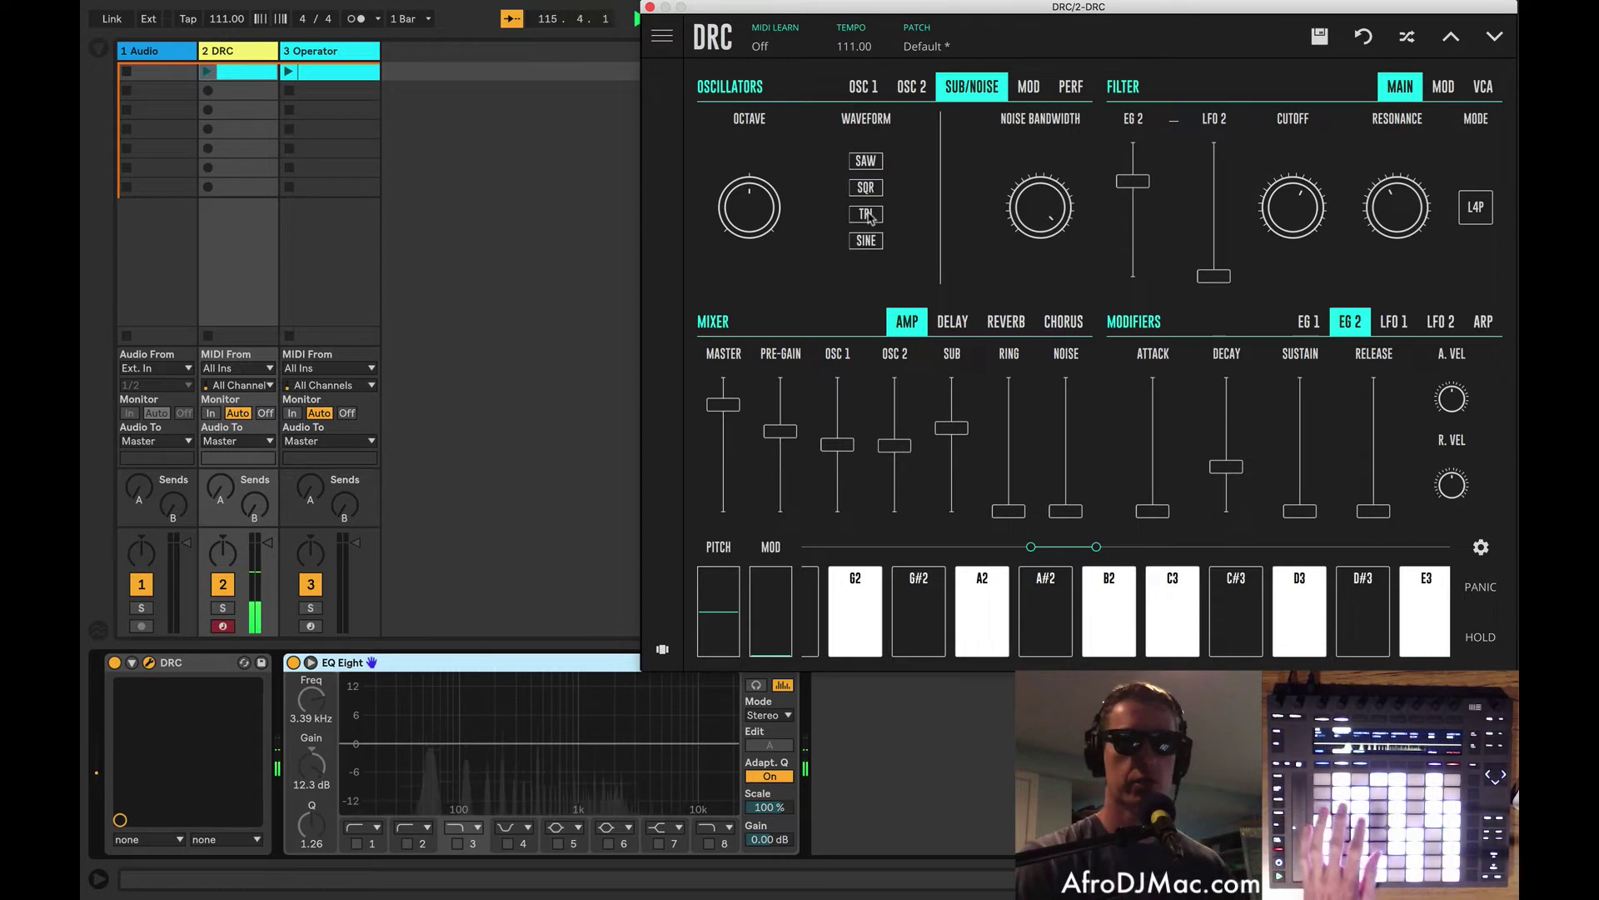
left_click(866, 214)
left_click_drag(749, 208, 865, 121)
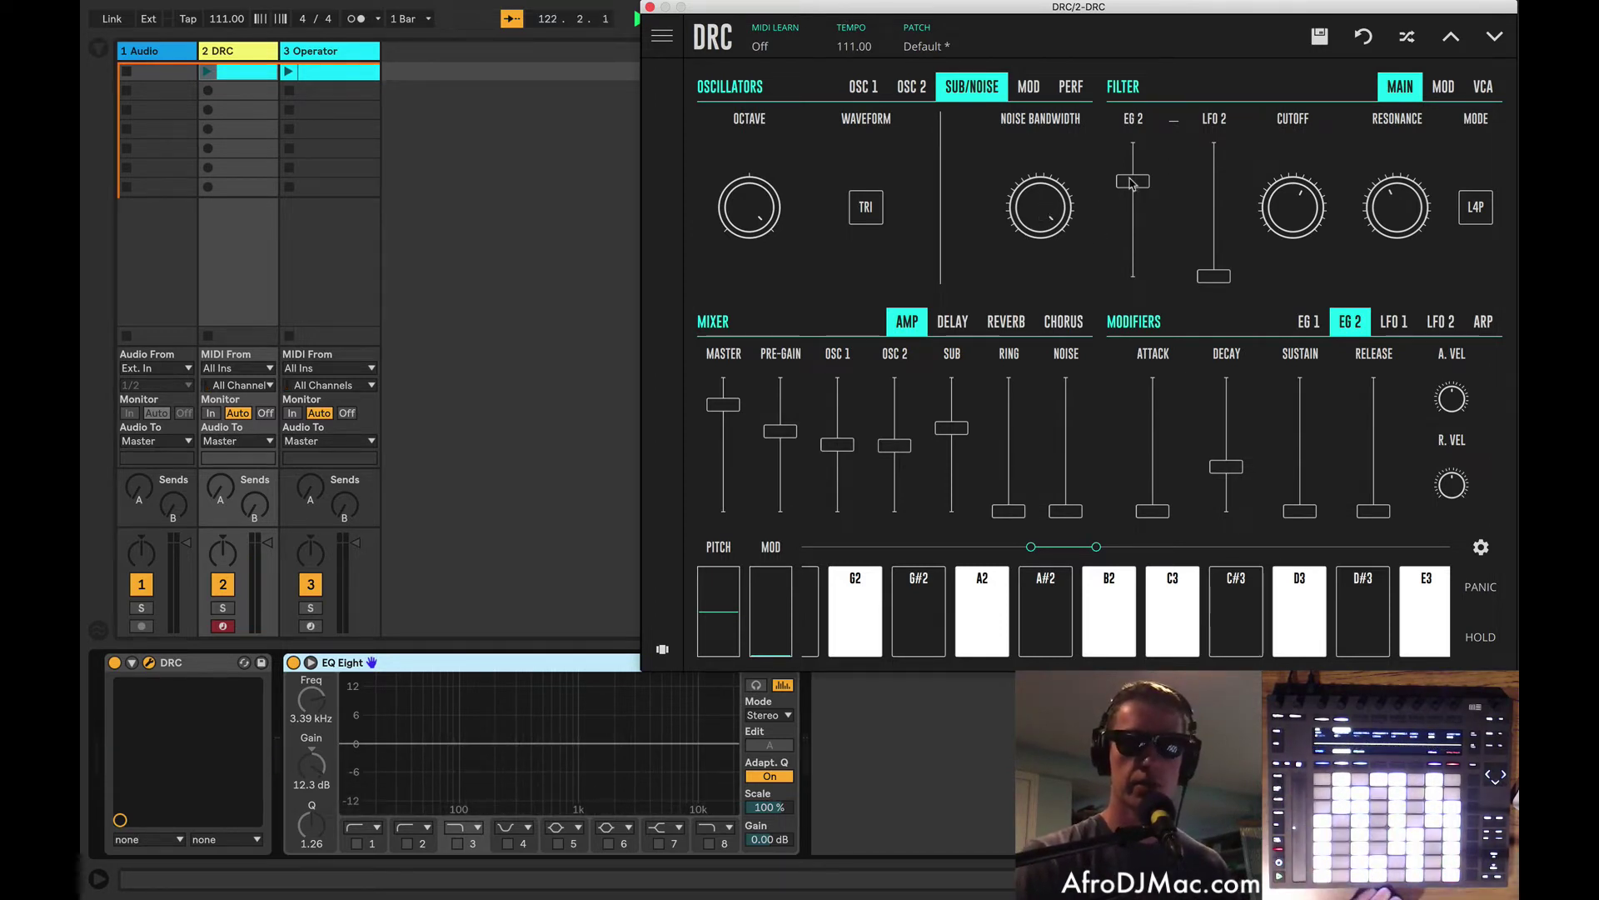
Mix in noise at about 0.444 with narrowed bandwidth, and bring ring modulation up near 0.365
left_click_drag(1068, 509, 1075, 421)
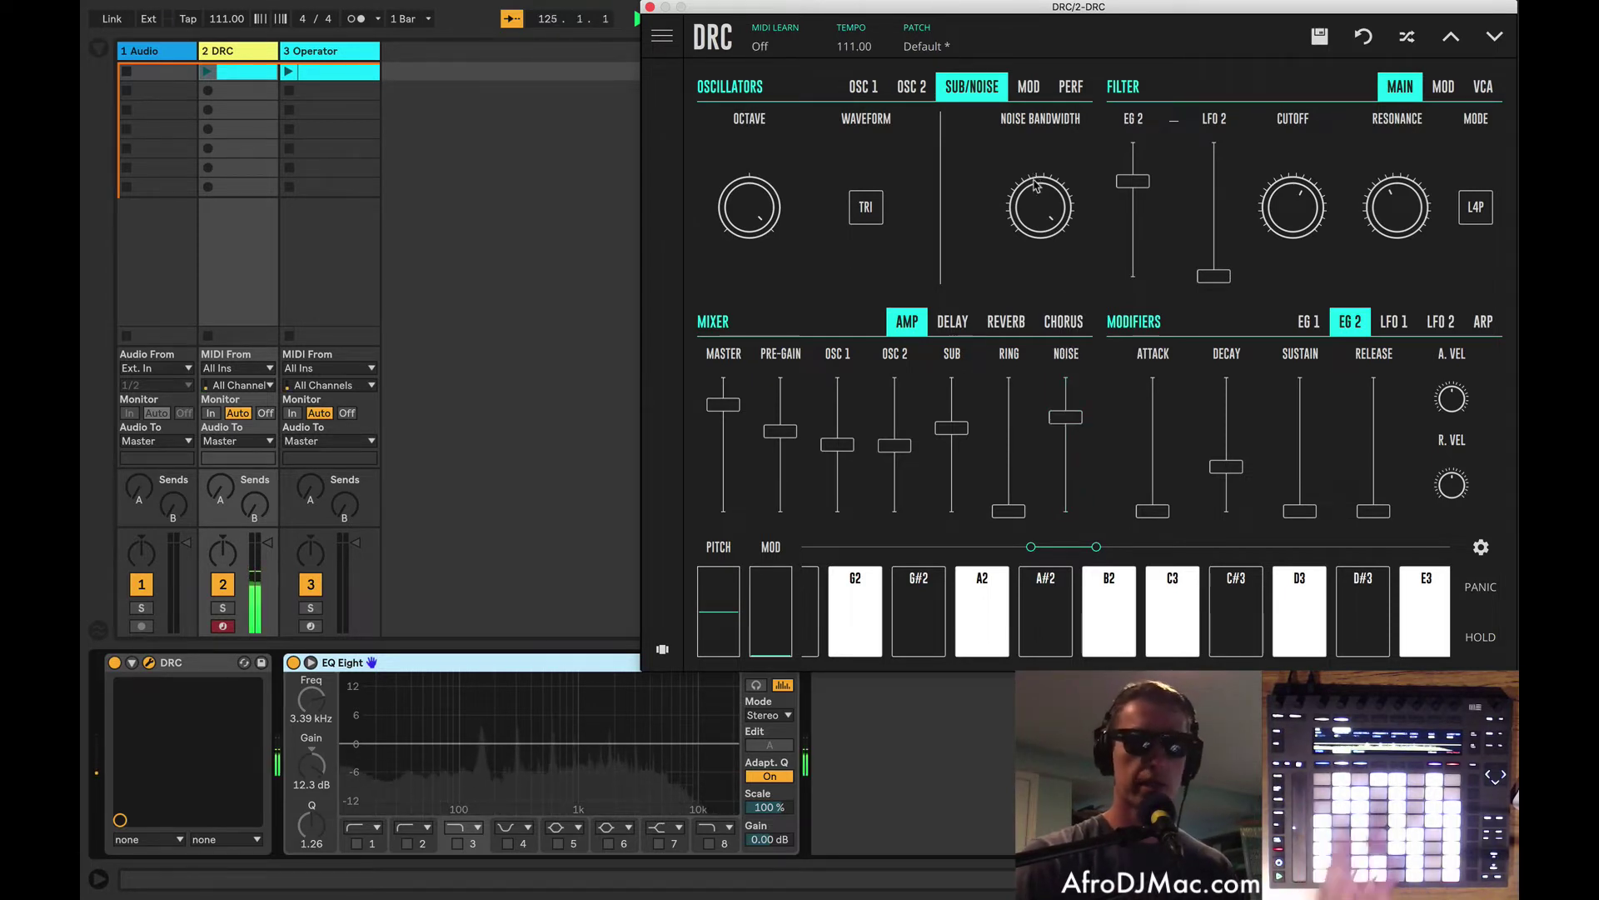
left_click_drag(1036, 211, 1052, 297)
left_click_drag(1041, 366, 1037, 489)
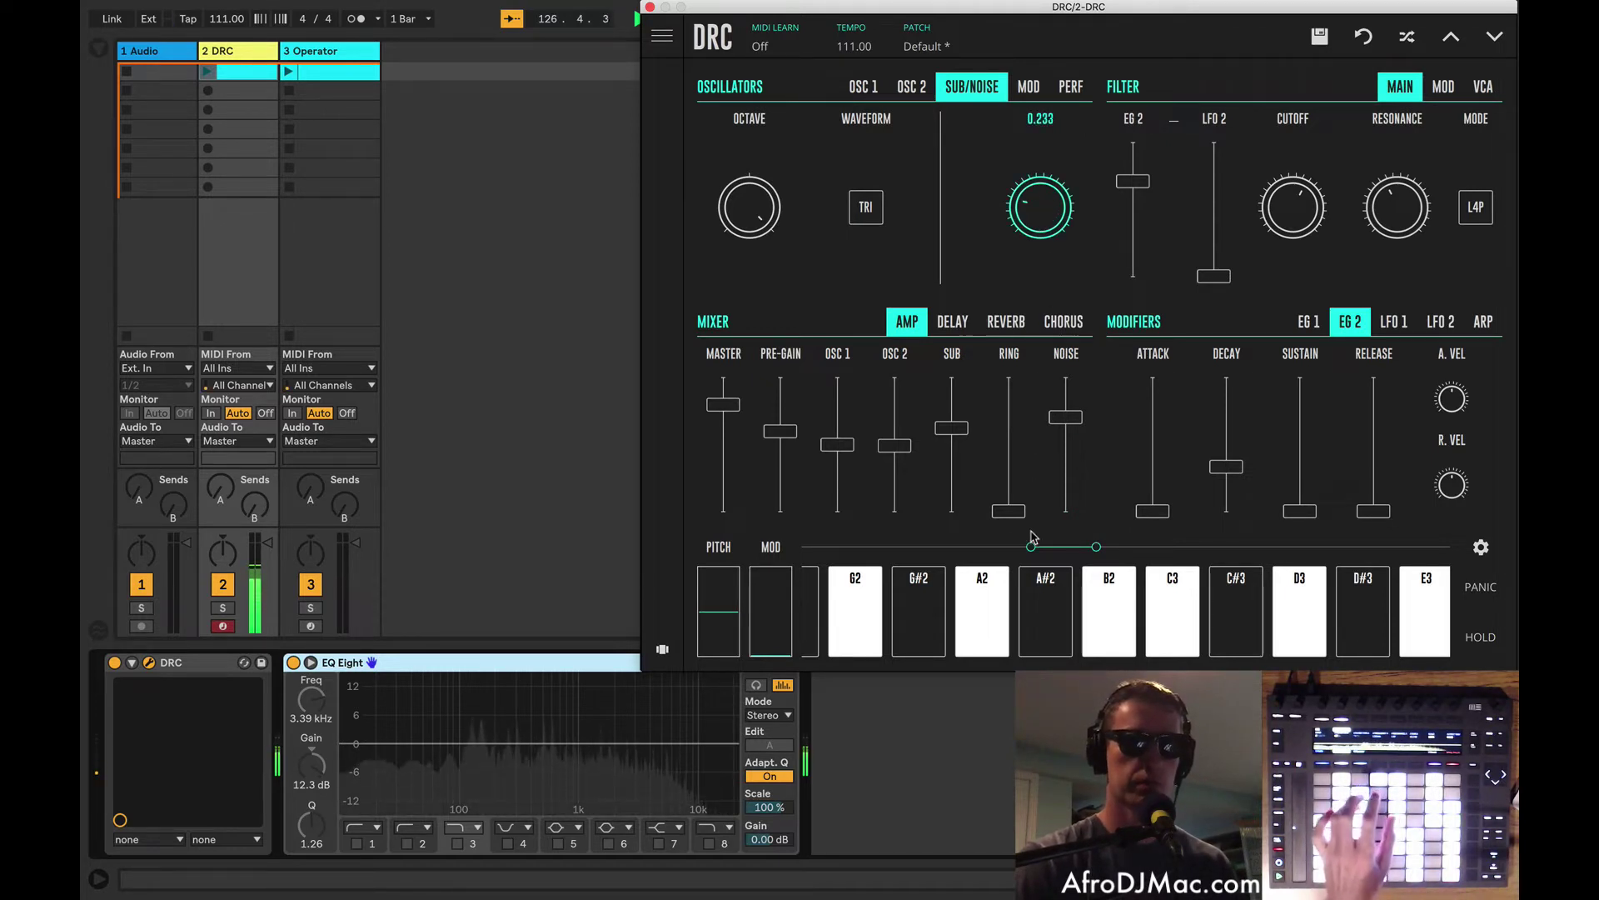
left_click_drag(1033, 571, 1033, 570)
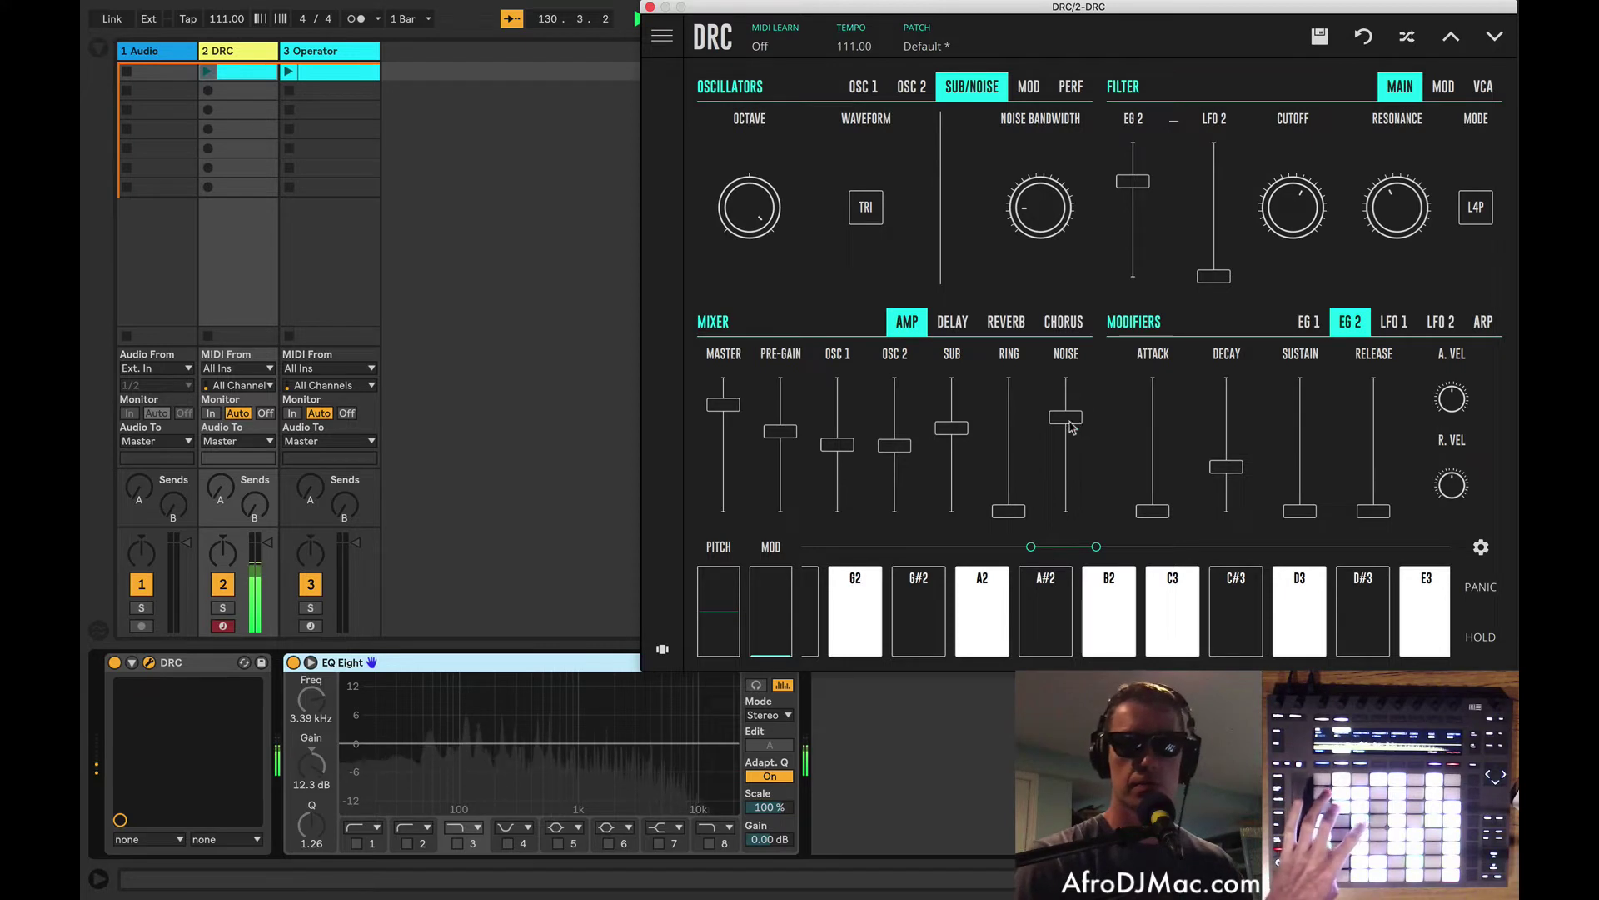
left_click_drag(1070, 423, 1074, 456)
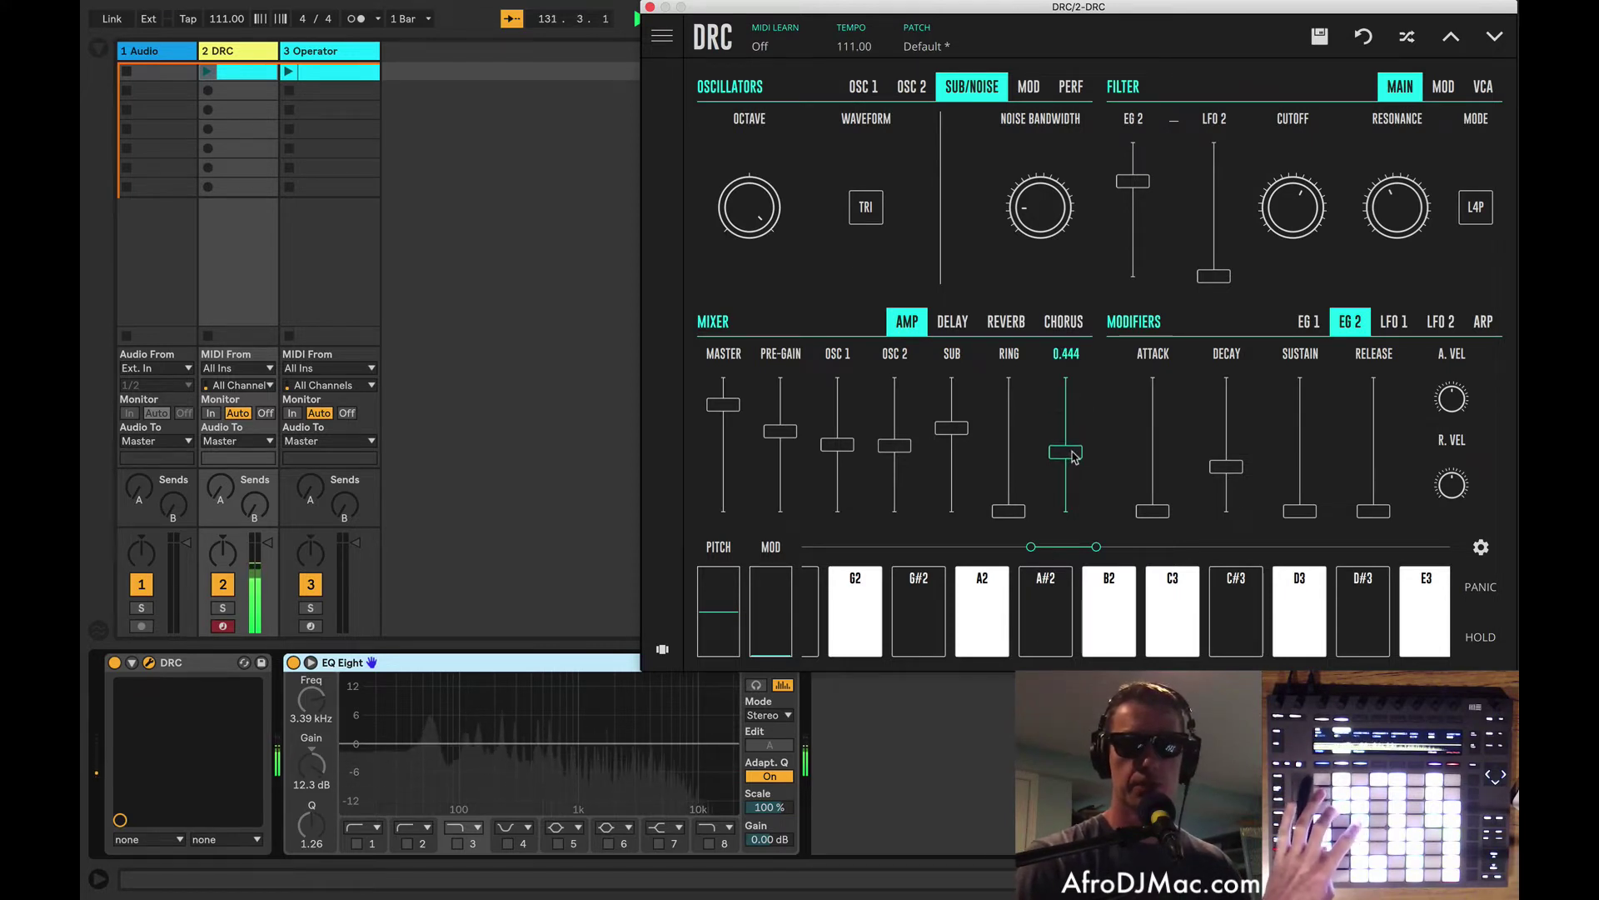
left_click_drag(1014, 514, 1006, 471)
left_click(1027, 87)
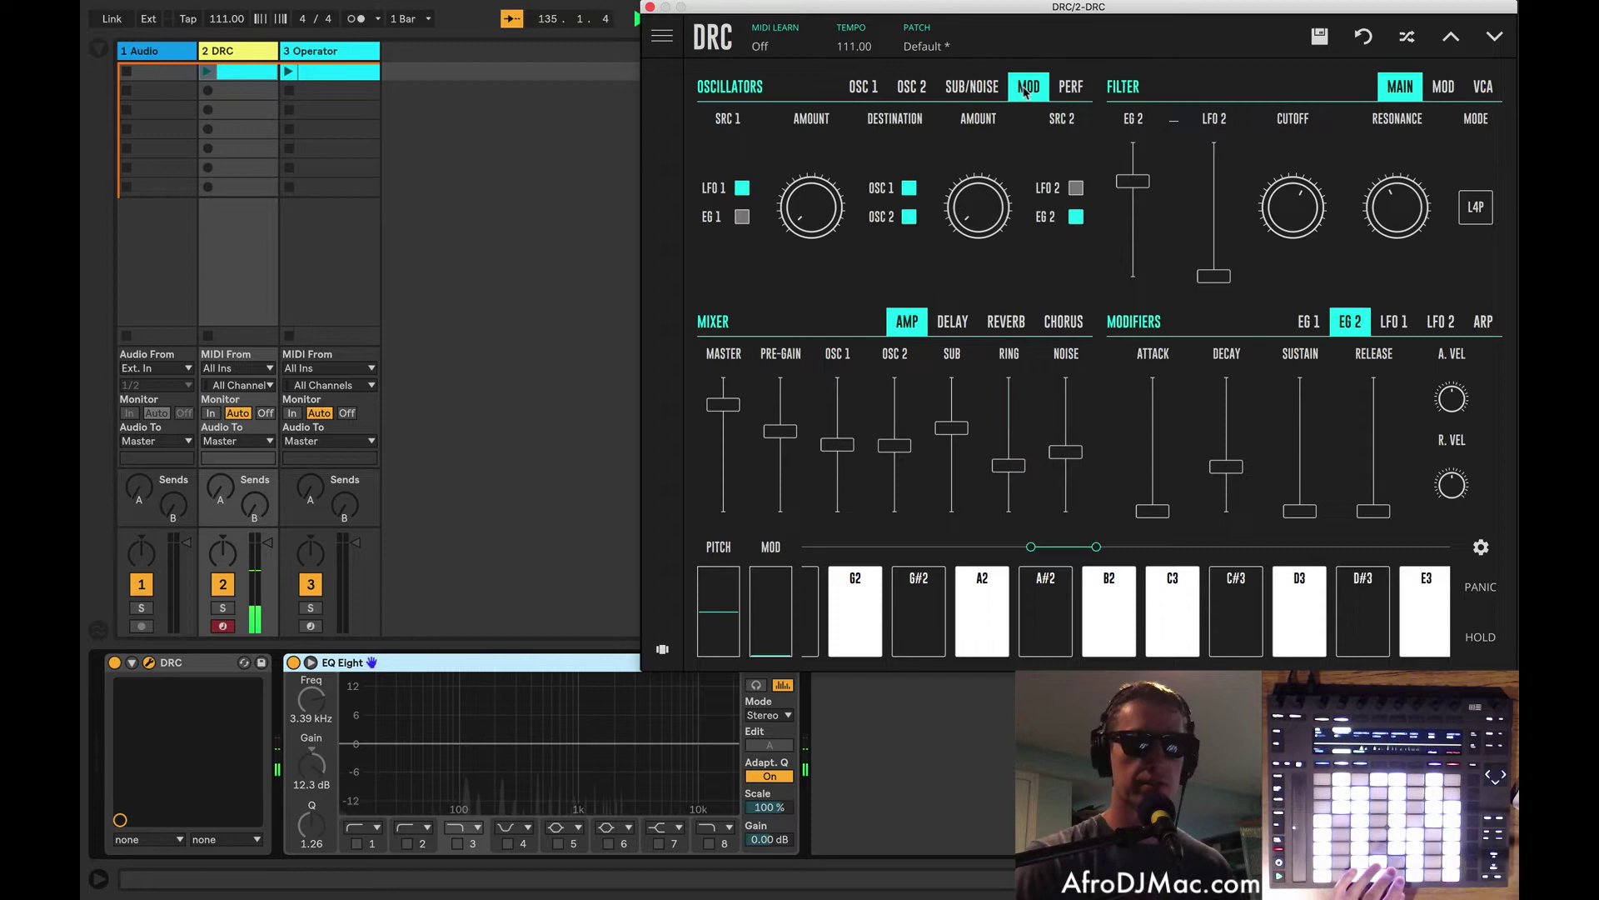
left_click(1069, 90)
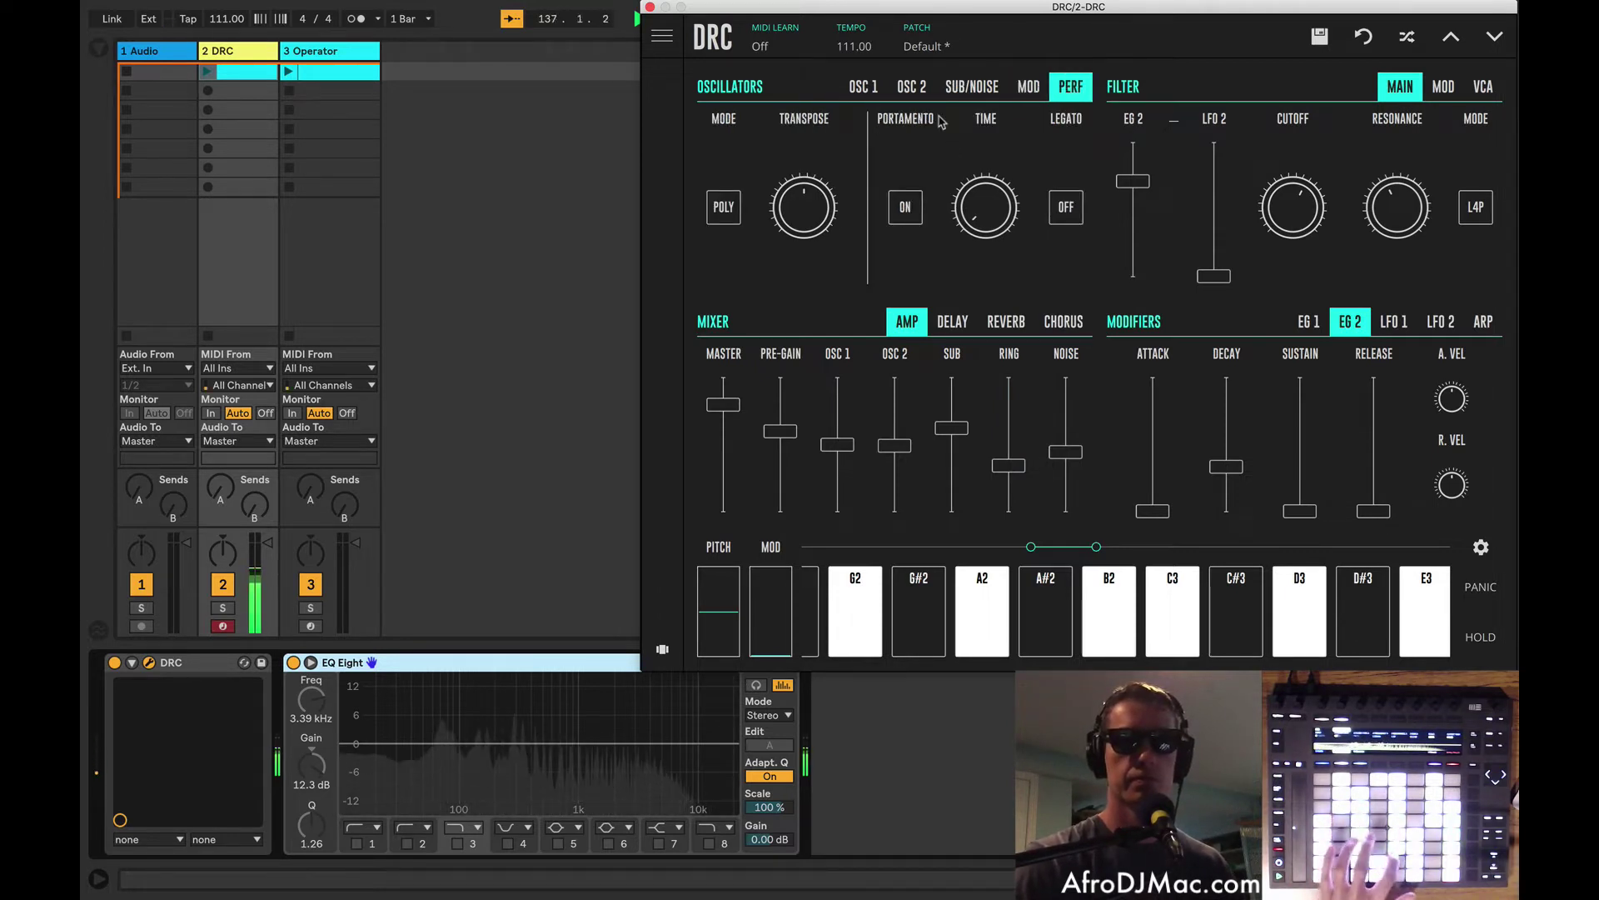
left_click(911, 88)
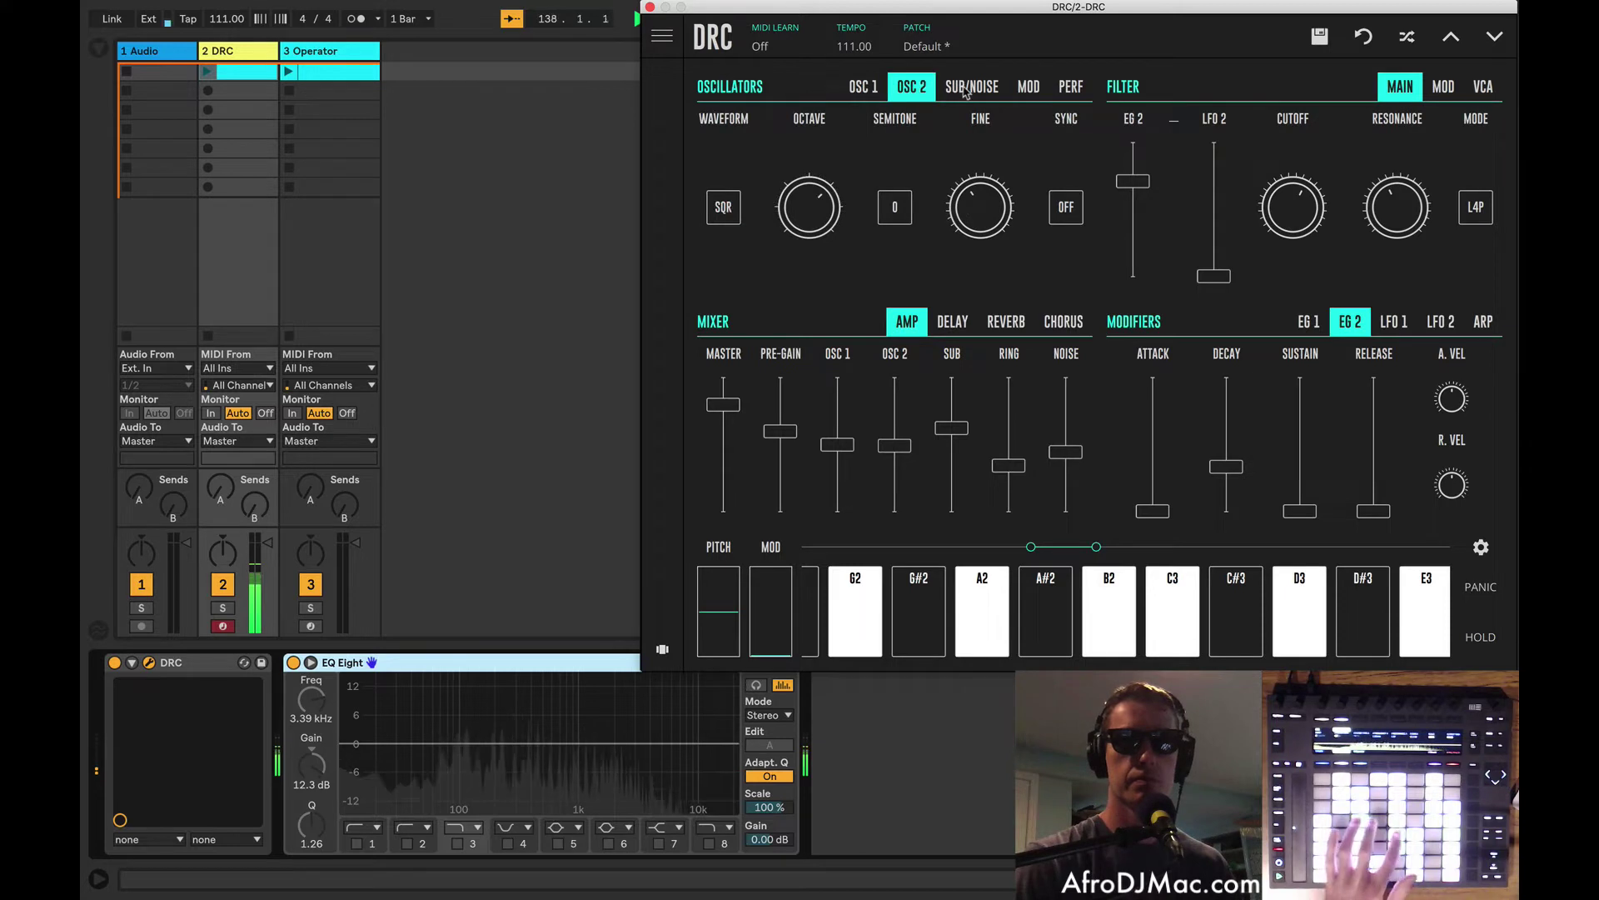
left_click(1028, 87)
left_click(983, 87)
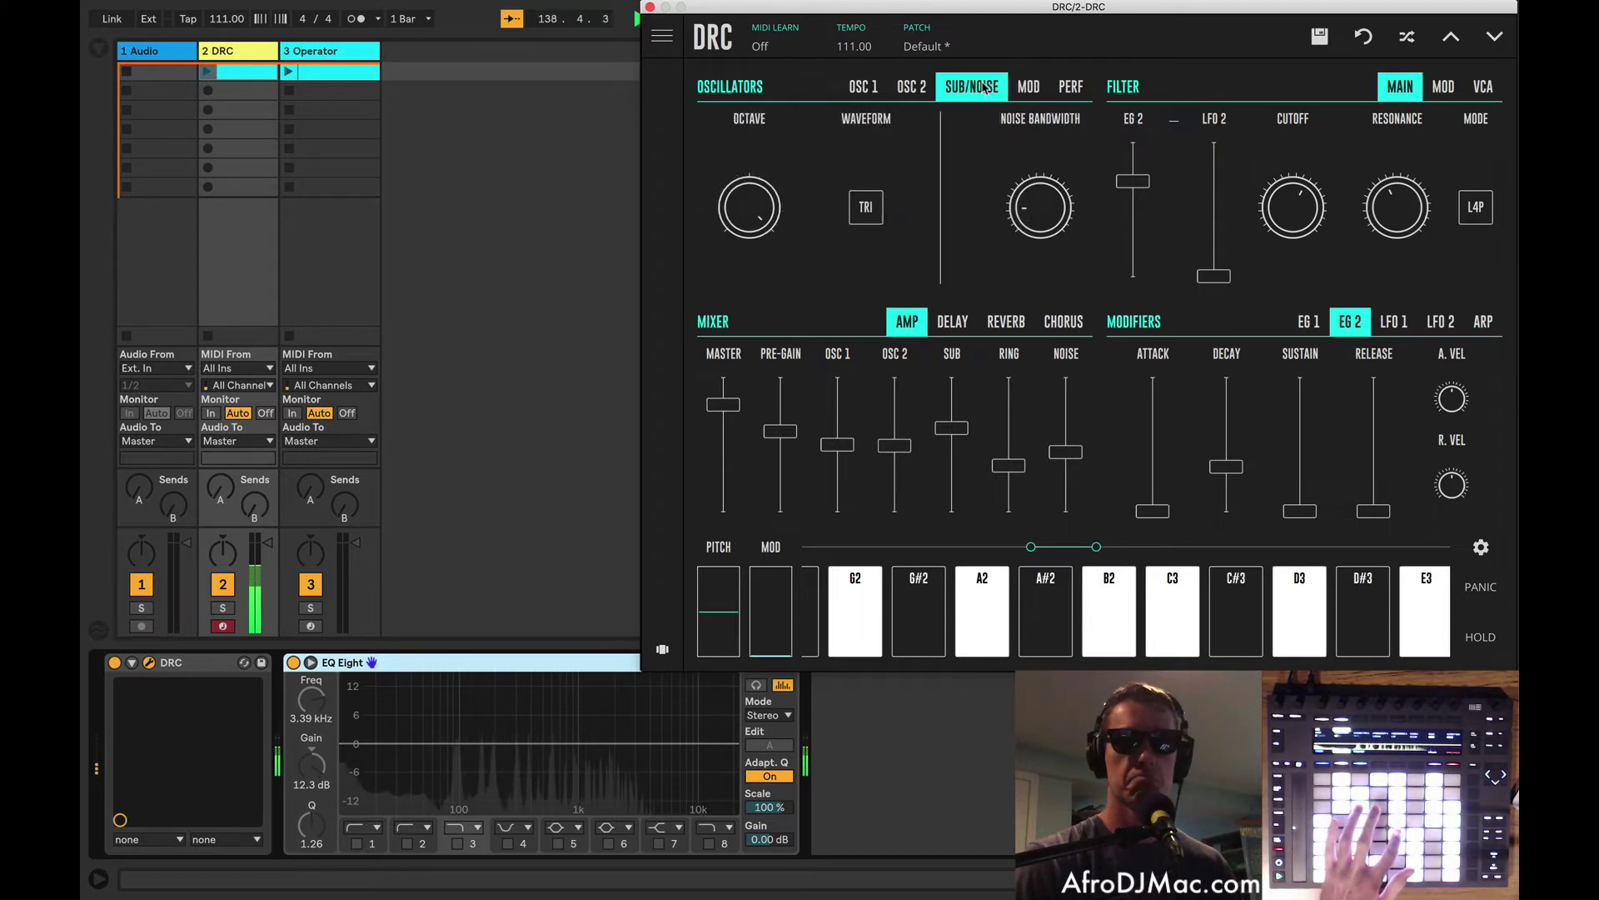
Raise DRC pre-gain to about 0.821 and set the master level near 0.5
left_click(777, 433)
left_click_drag(723, 405, 781, 381)
left_click(783, 391)
left_click_drag(723, 438, 727, 472)
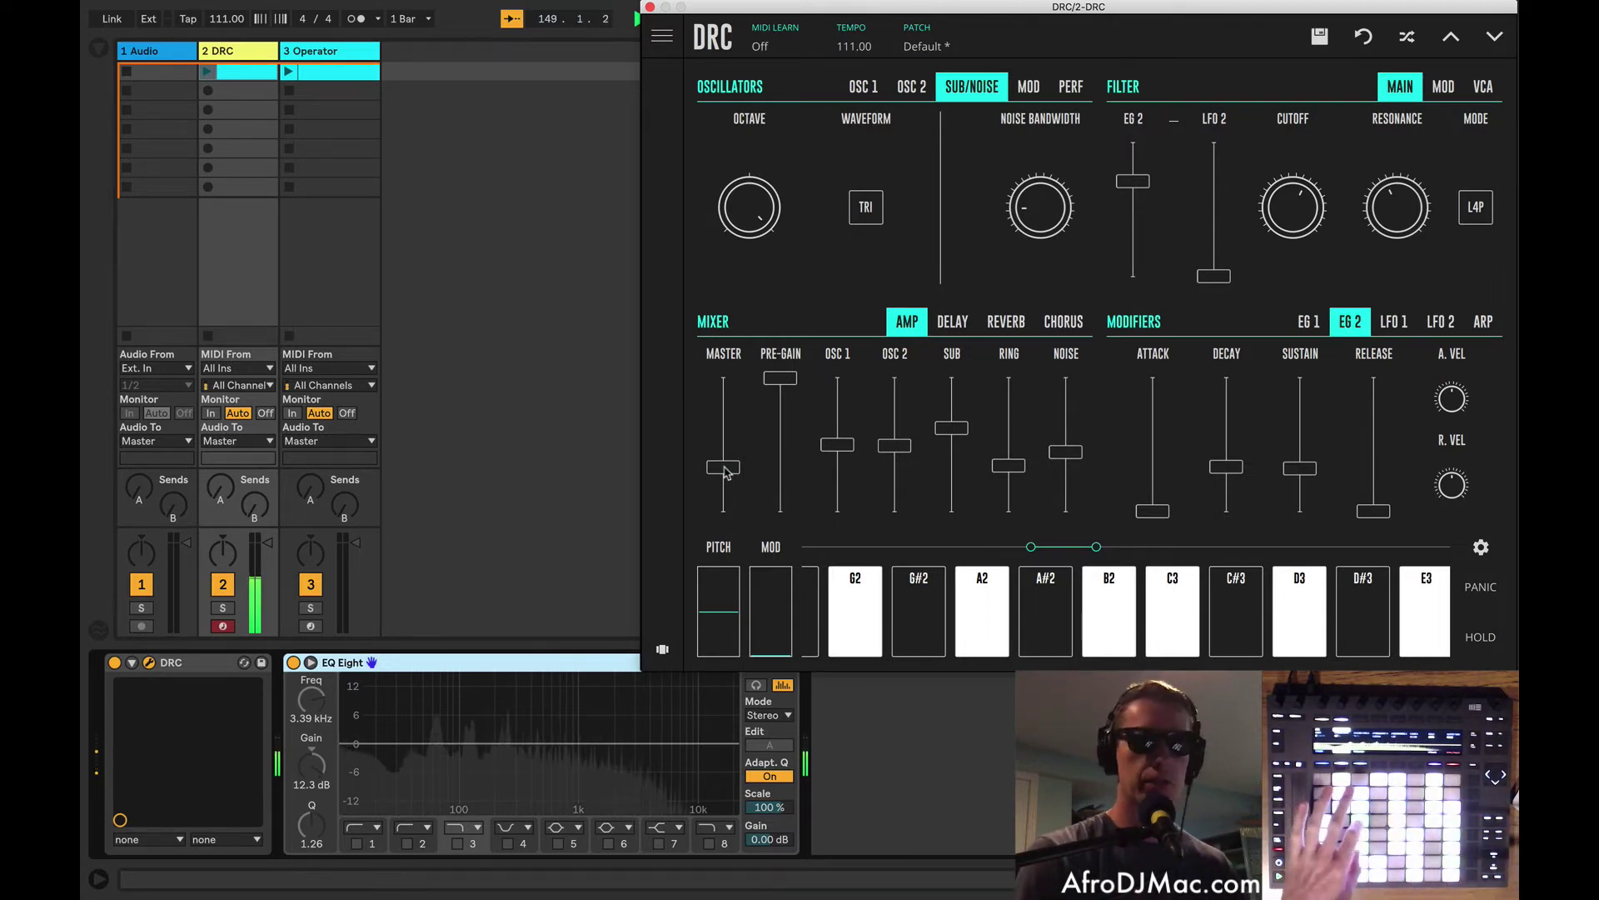
mouse_move(725, 471)
left_mouse_down()
mouse_move(724, 439)
mouse_move(726, 459)
left_mouse_up()
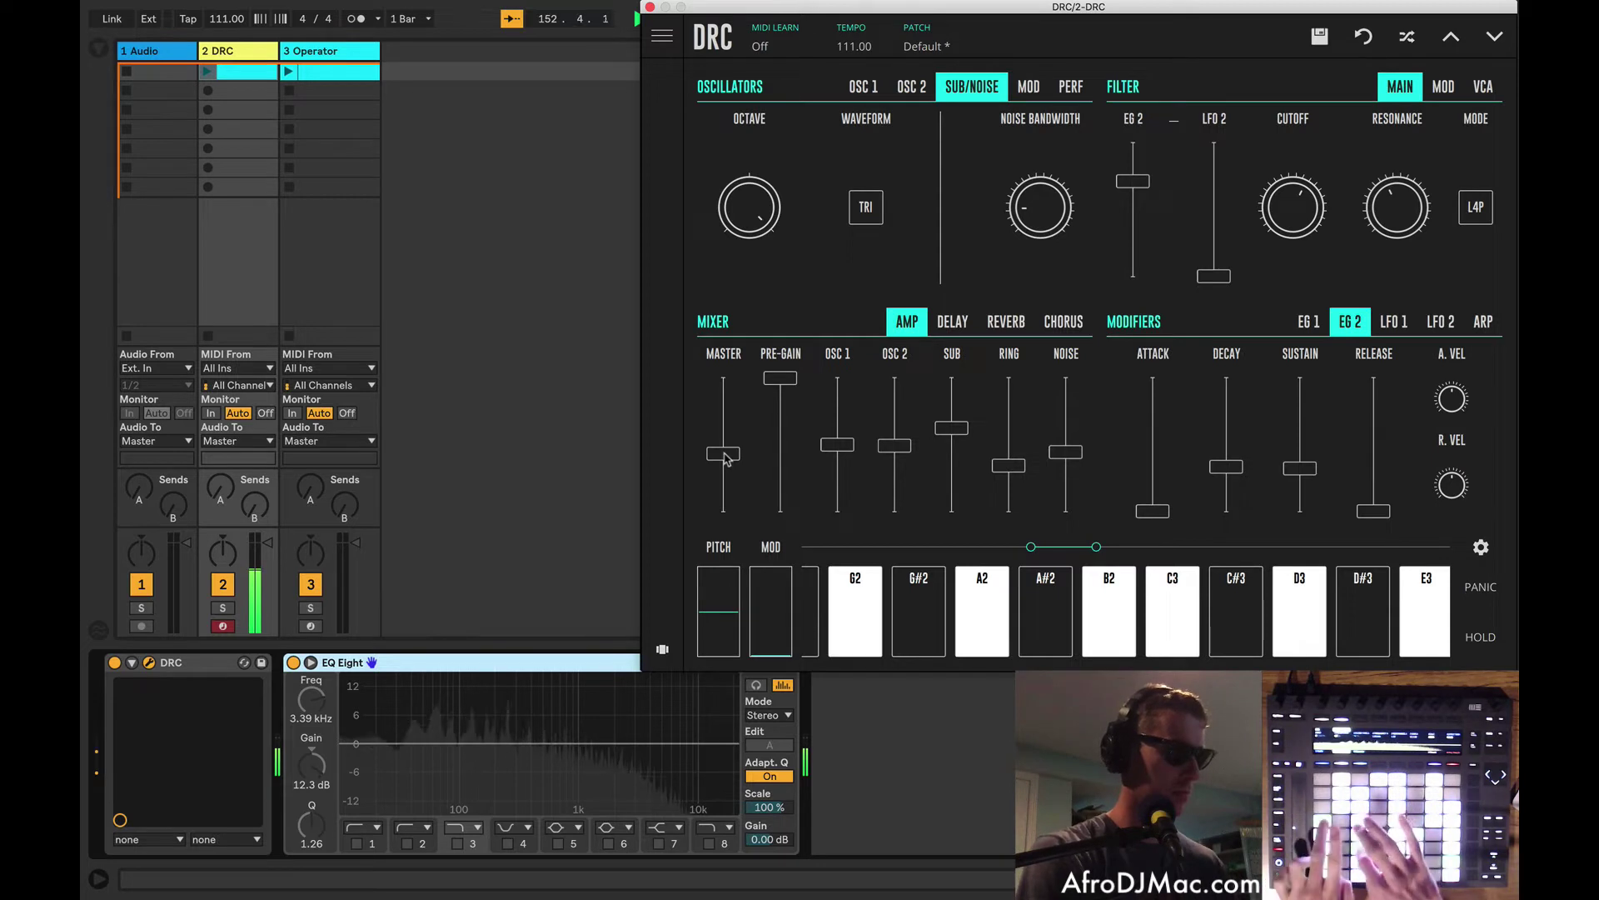
left_click_drag(779, 379, 781, 406)
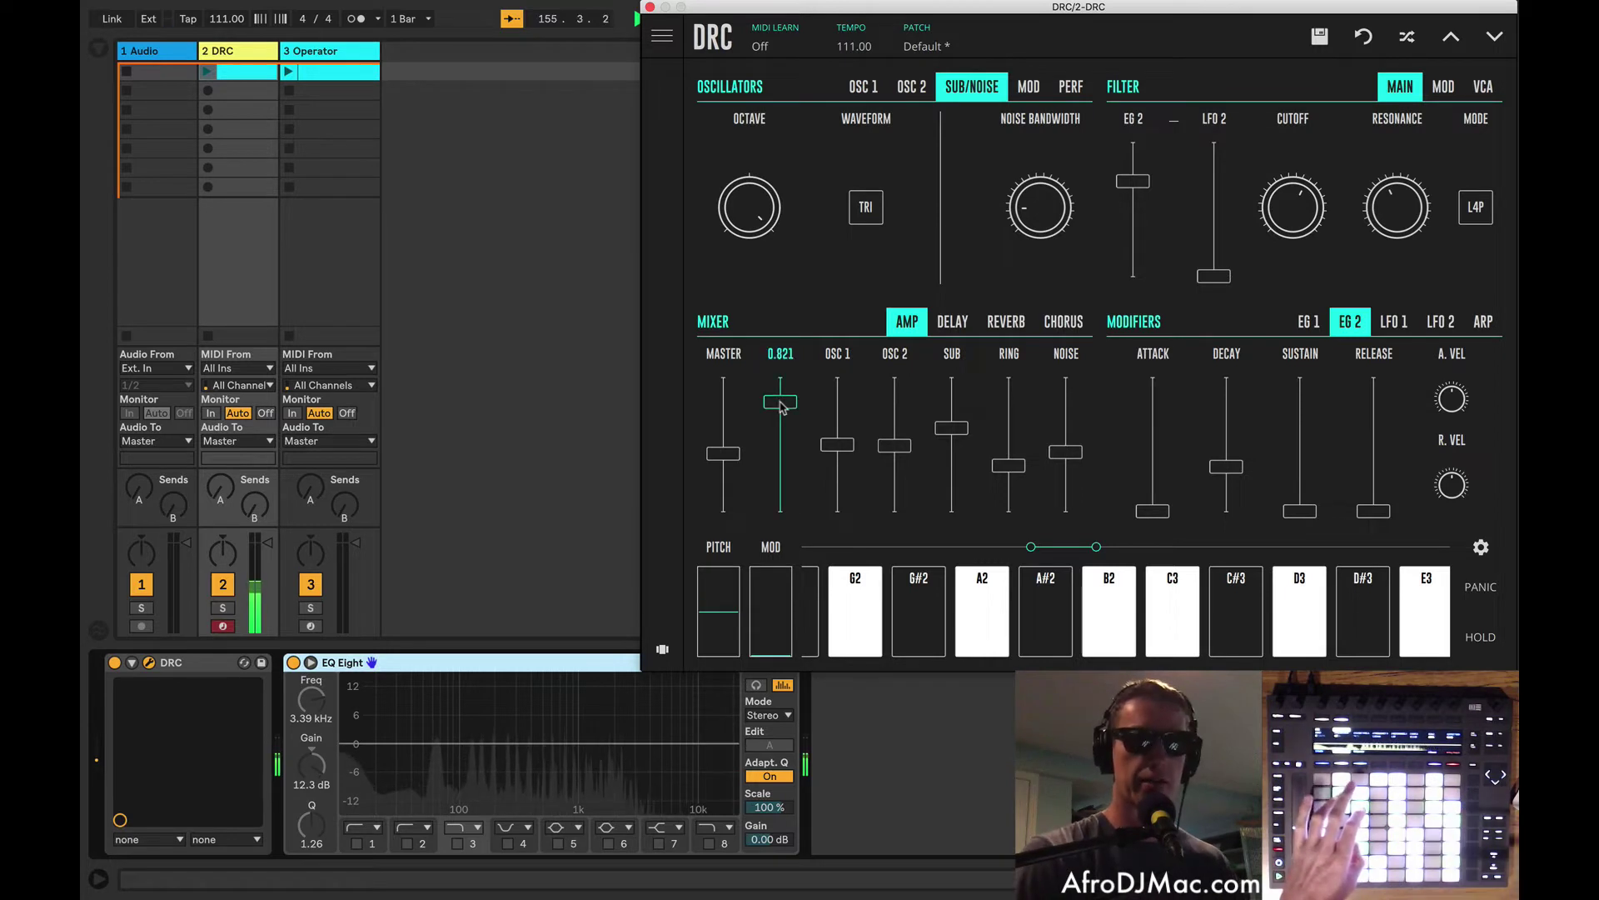
left_click_drag(723, 454, 725, 433)
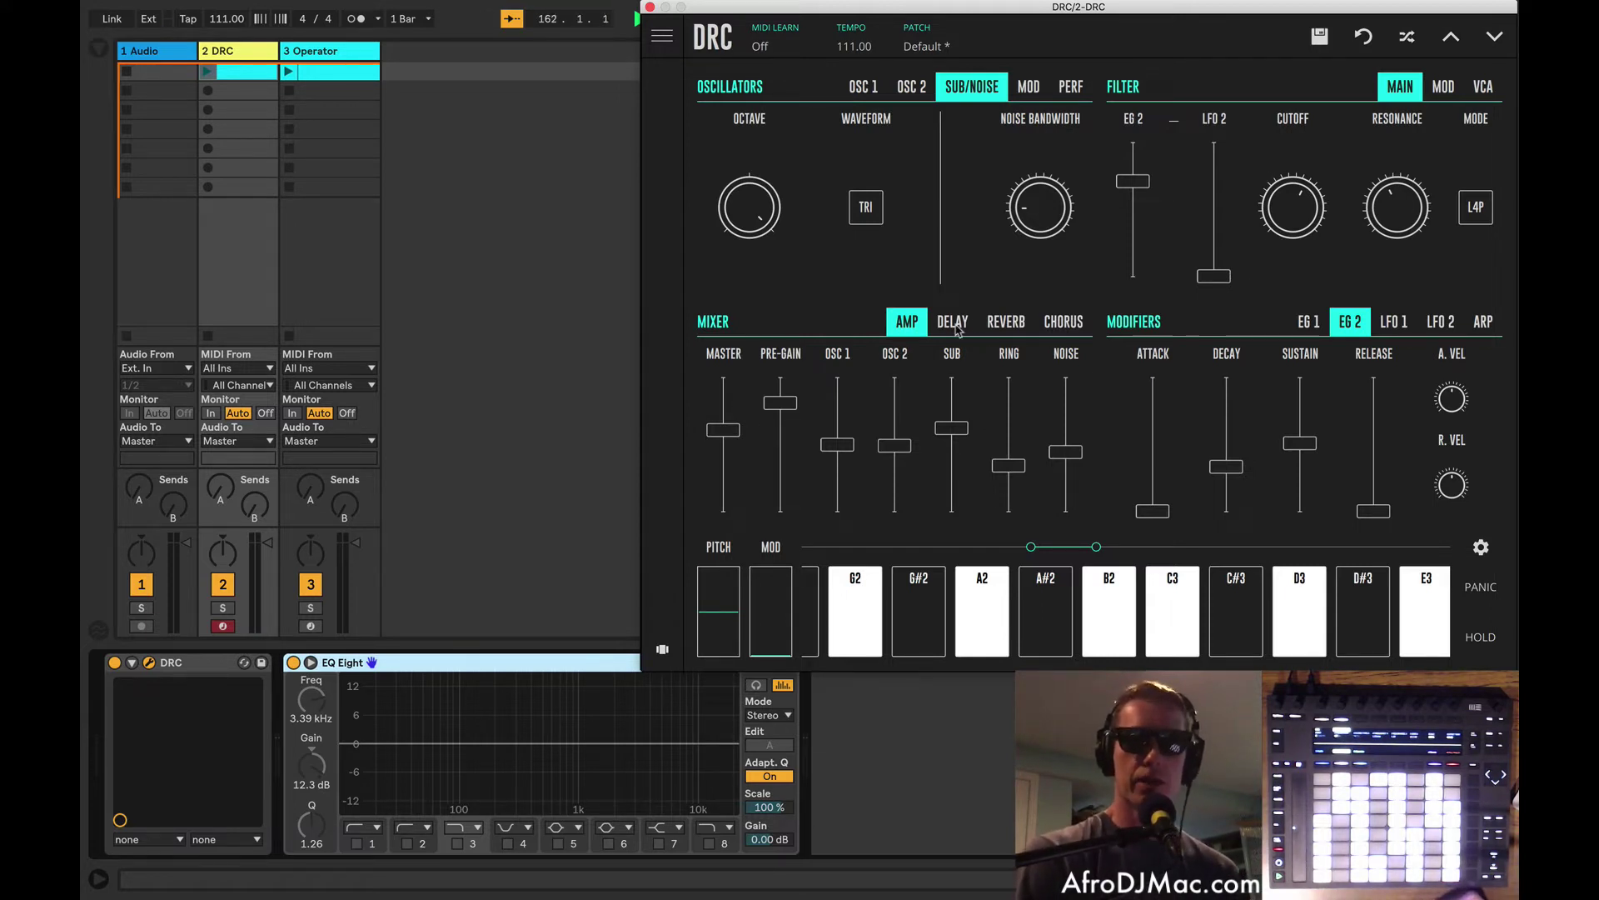
Turn on DRC's chorus with depth around 0.734, raised feedback and a slow 0.279 rate
left_click(1065, 327)
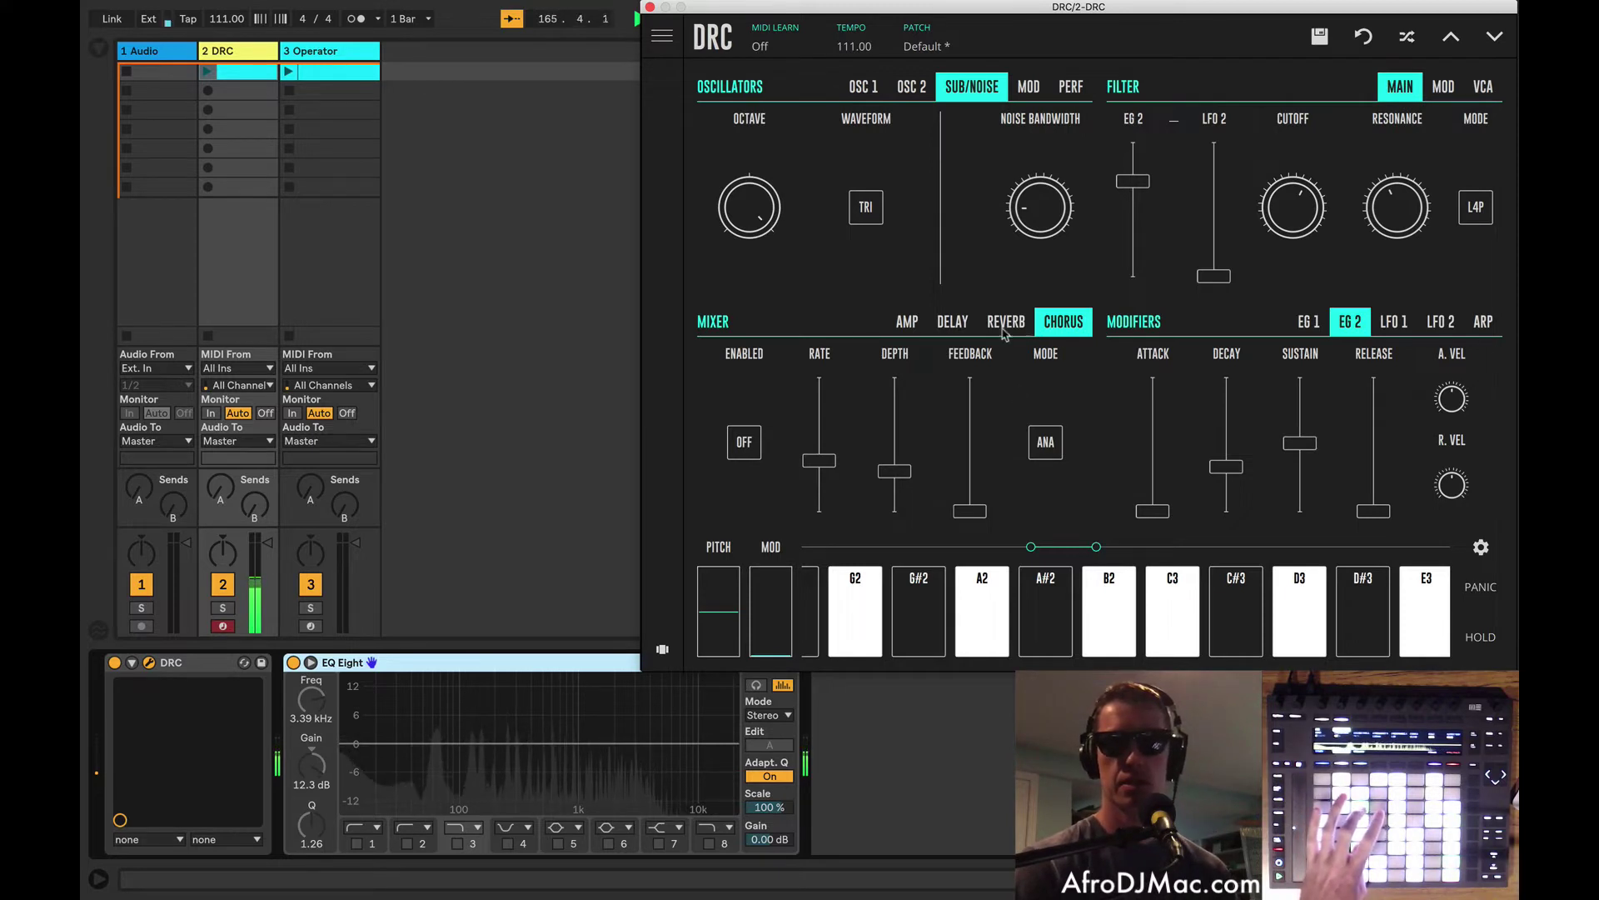
left_click(747, 443)
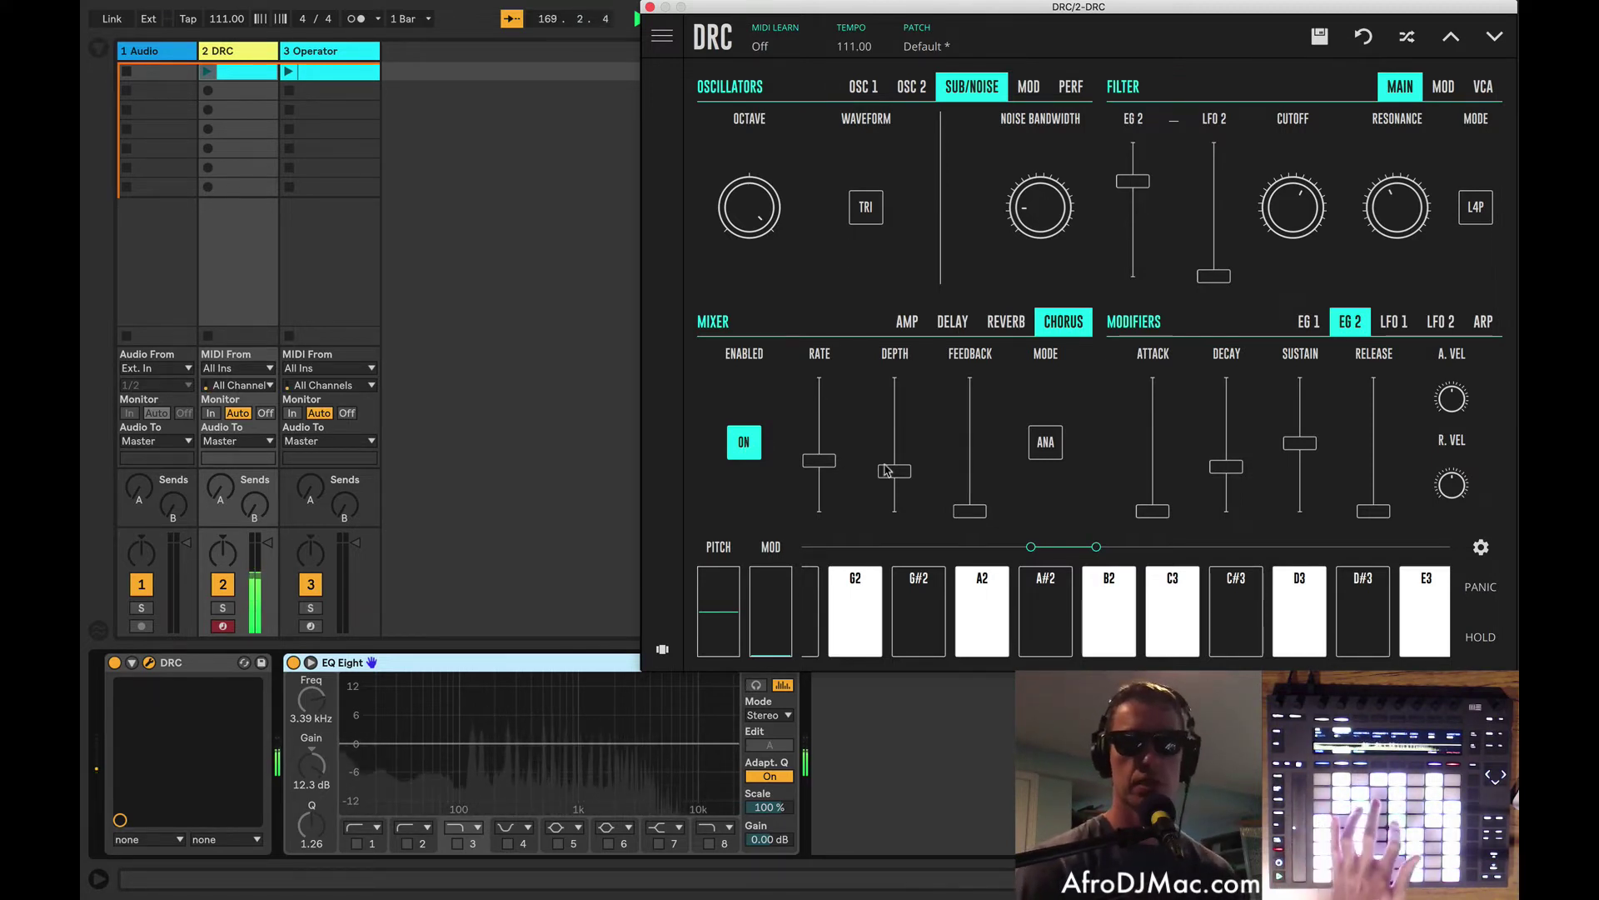
left_click_drag(896, 472, 899, 420)
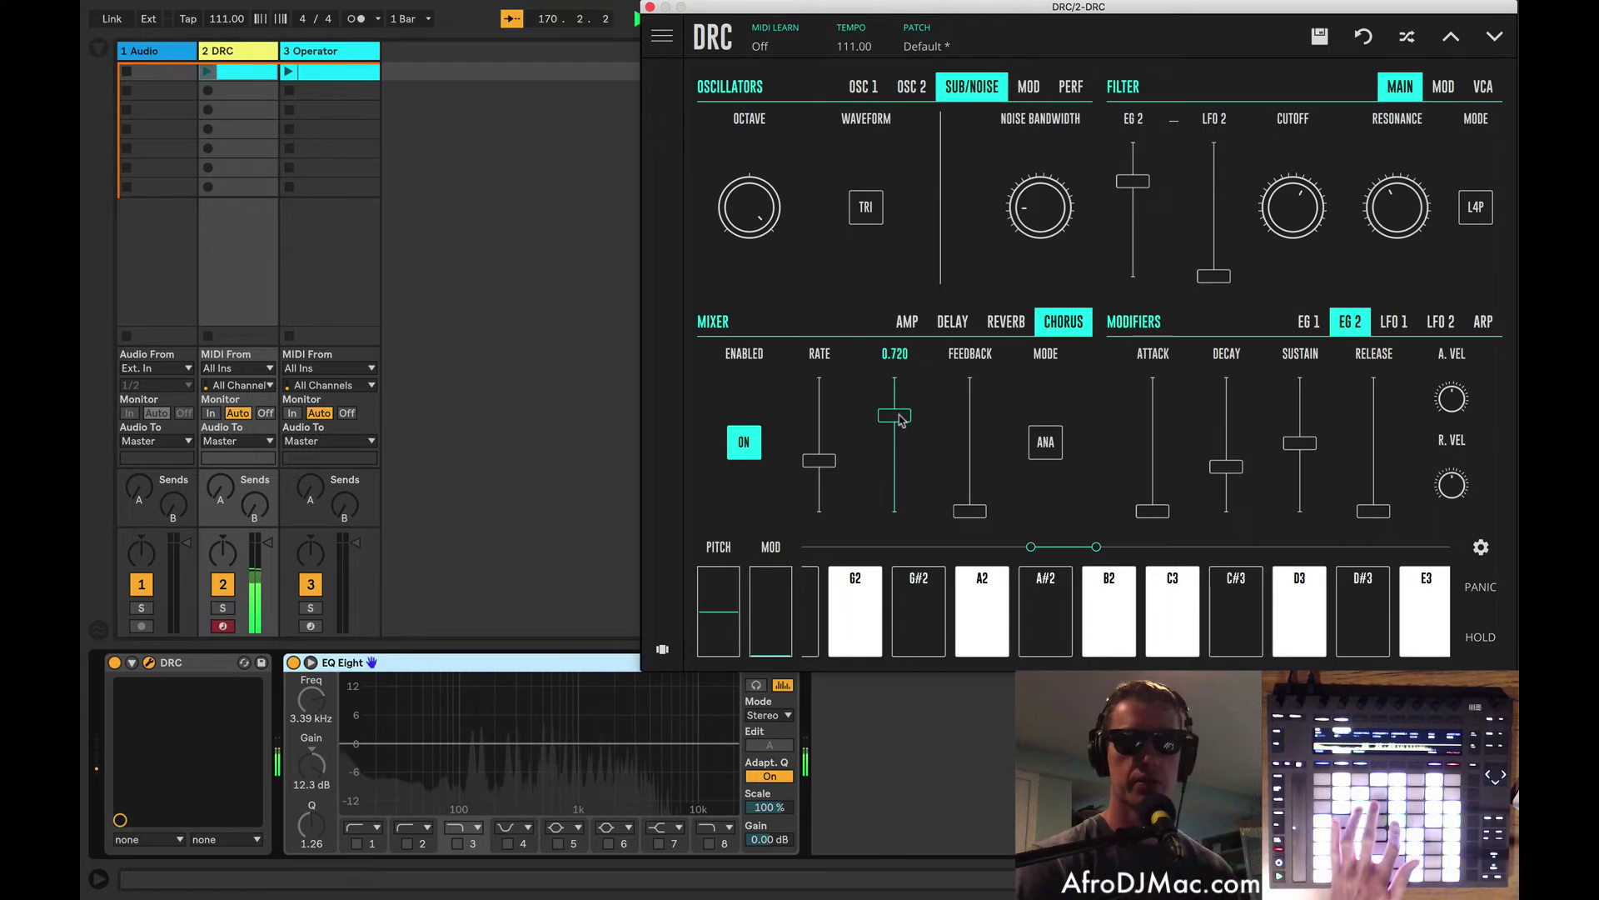
mouse_move(831, 460)
left_mouse_down()
mouse_move(830, 386)
mouse_move(830, 431)
left_mouse_up()
left_click_drag(973, 510, 972, 469)
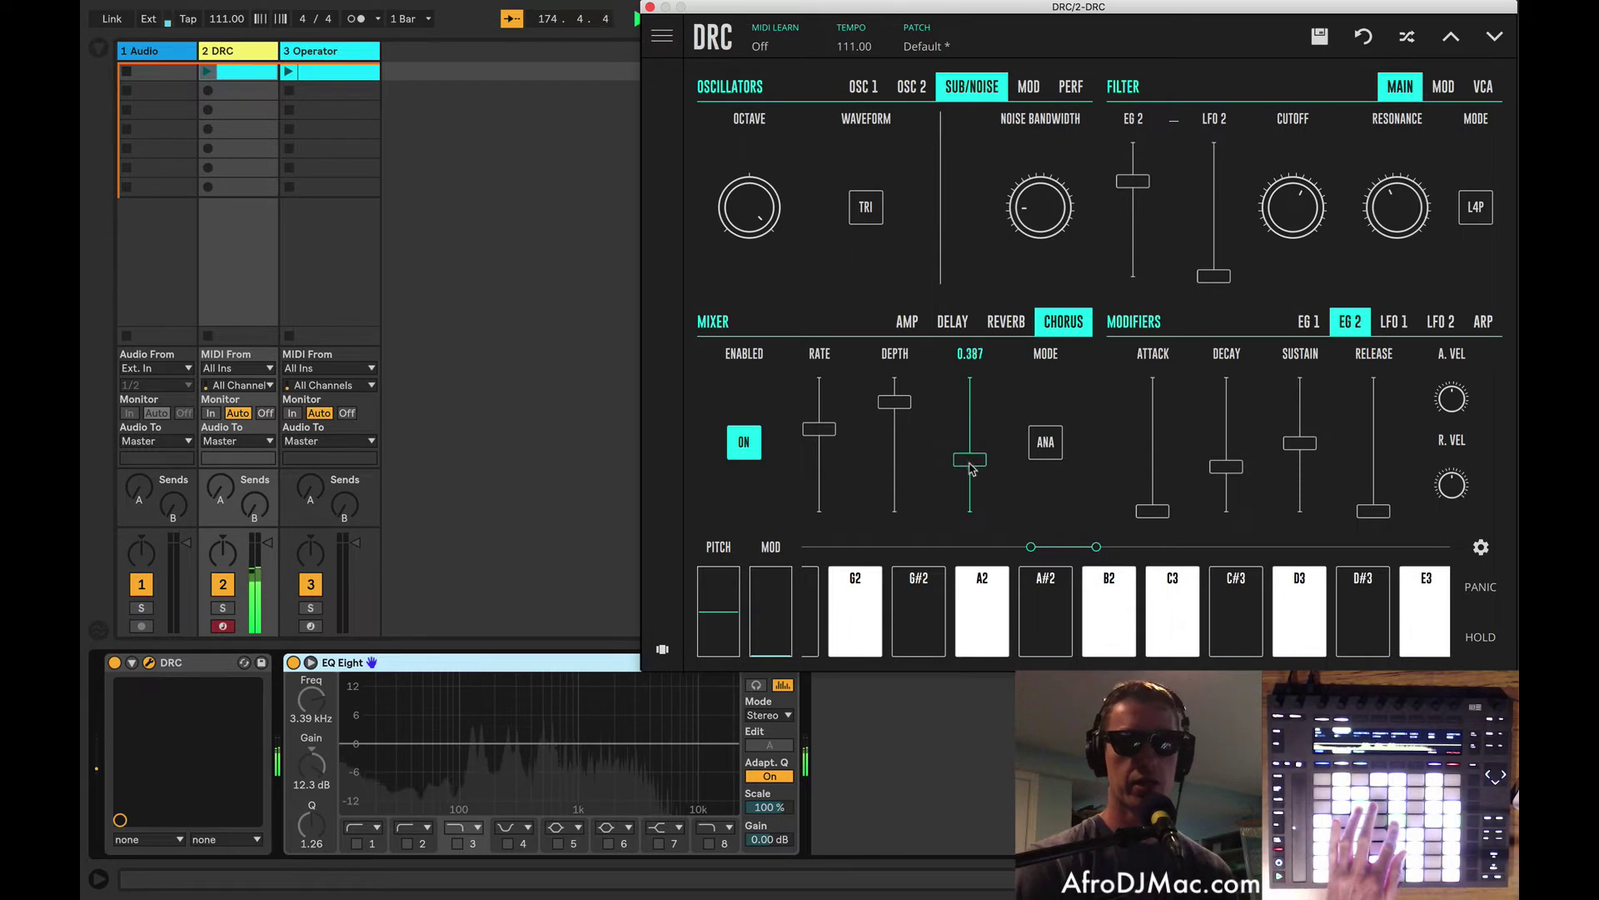
left_click_drag(818, 428, 816, 480)
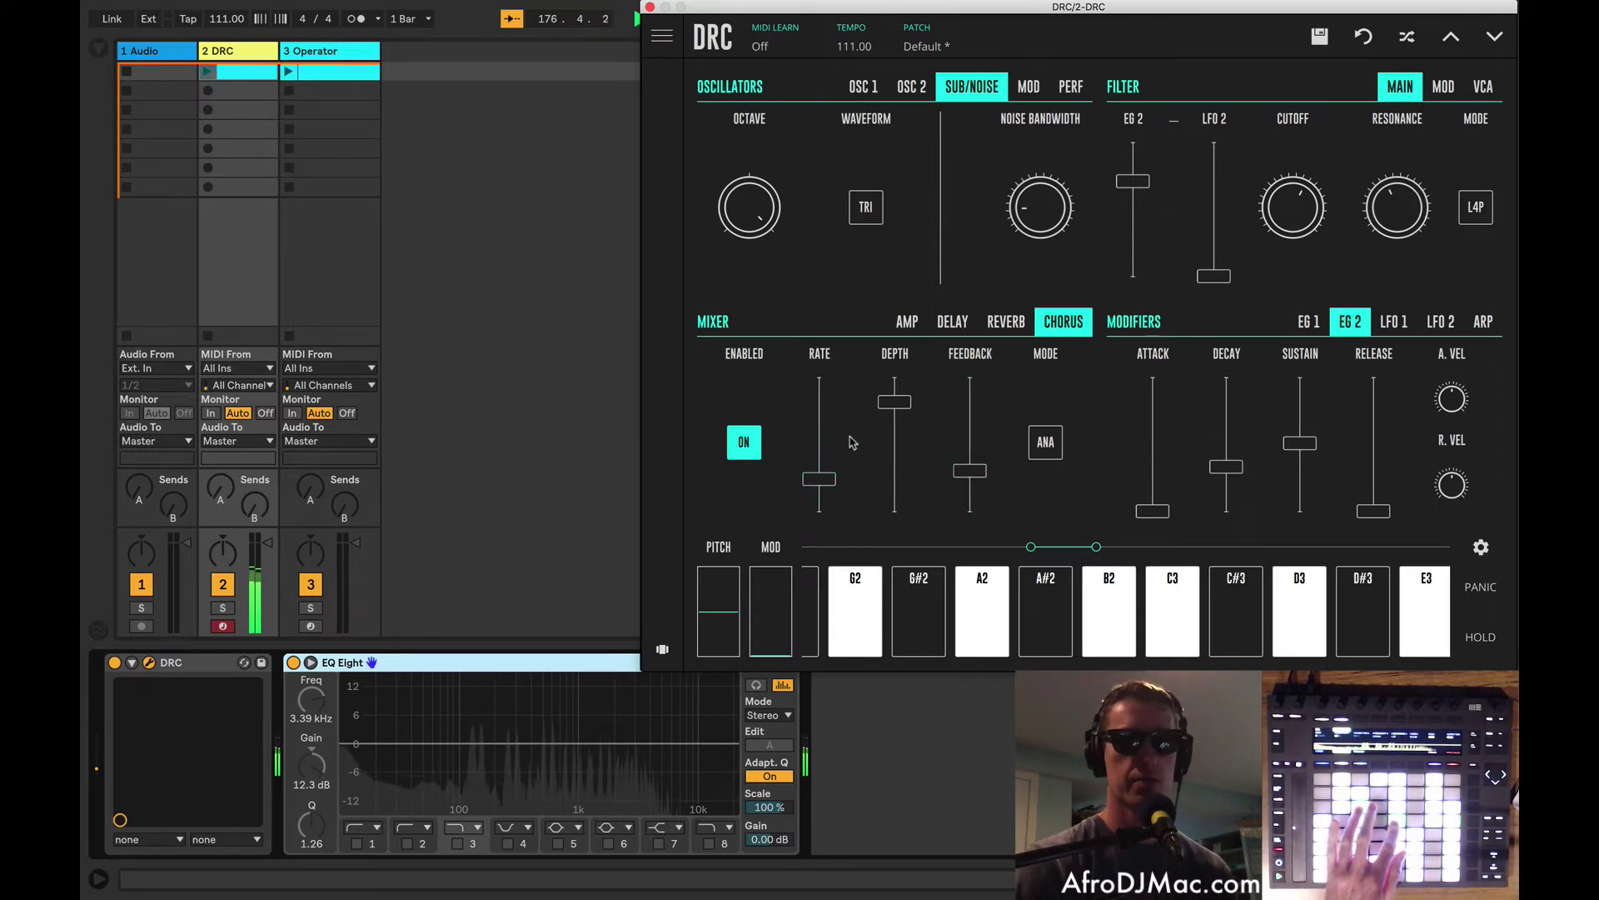
left_click_drag(889, 406, 893, 423)
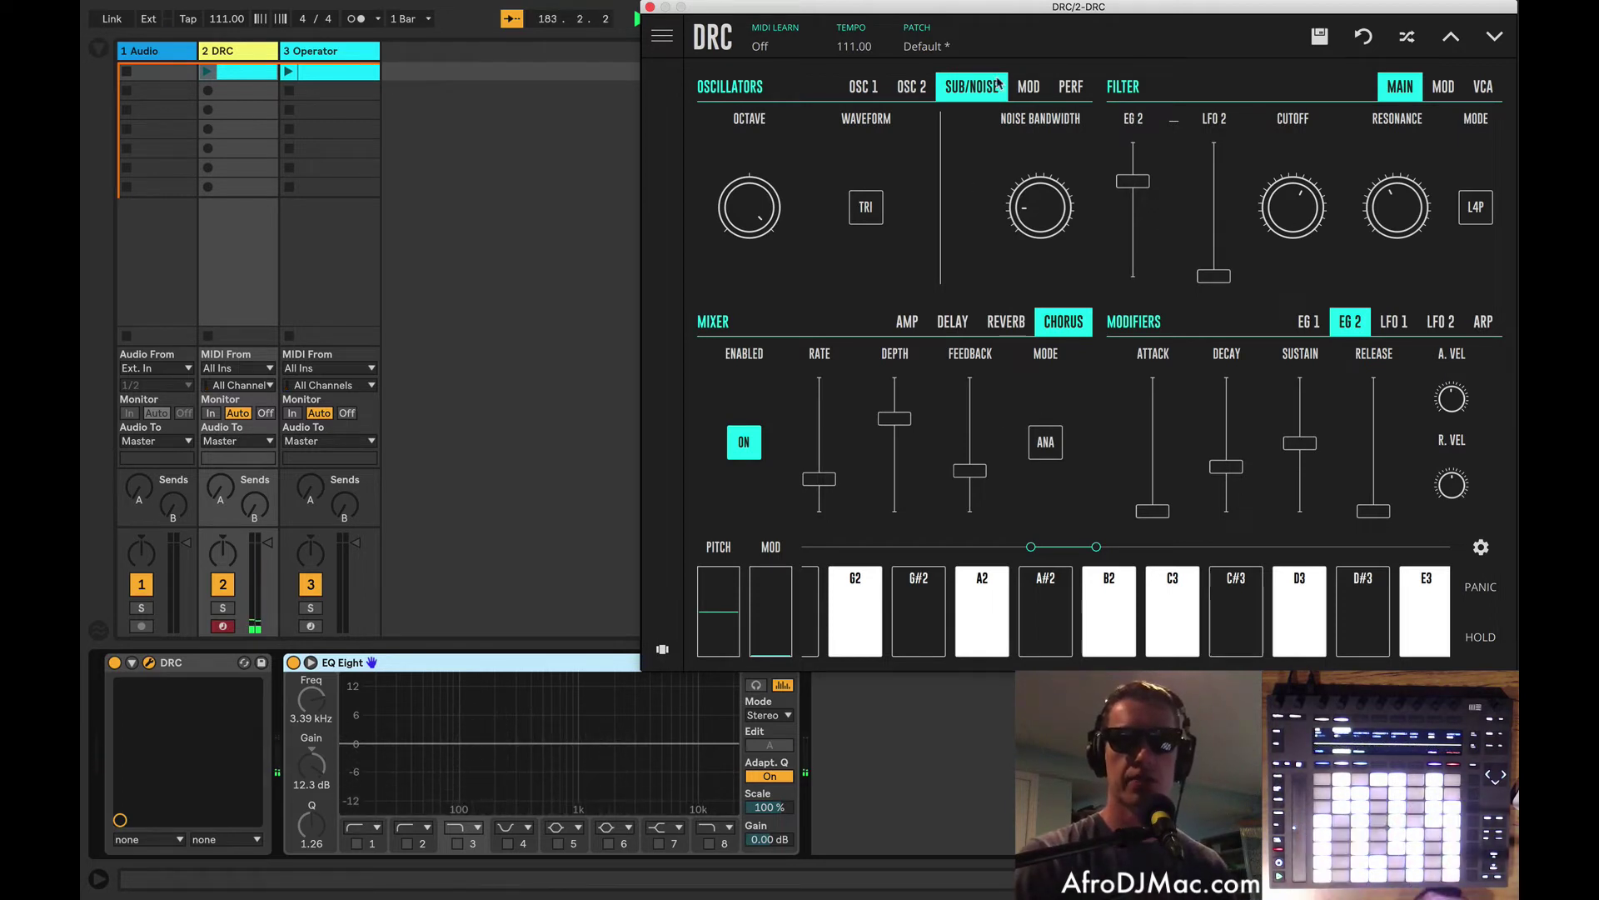
Lower the sub oscillator level to about 0.394, then audition DIM chorus mode and return to ANA
left_click(908, 322)
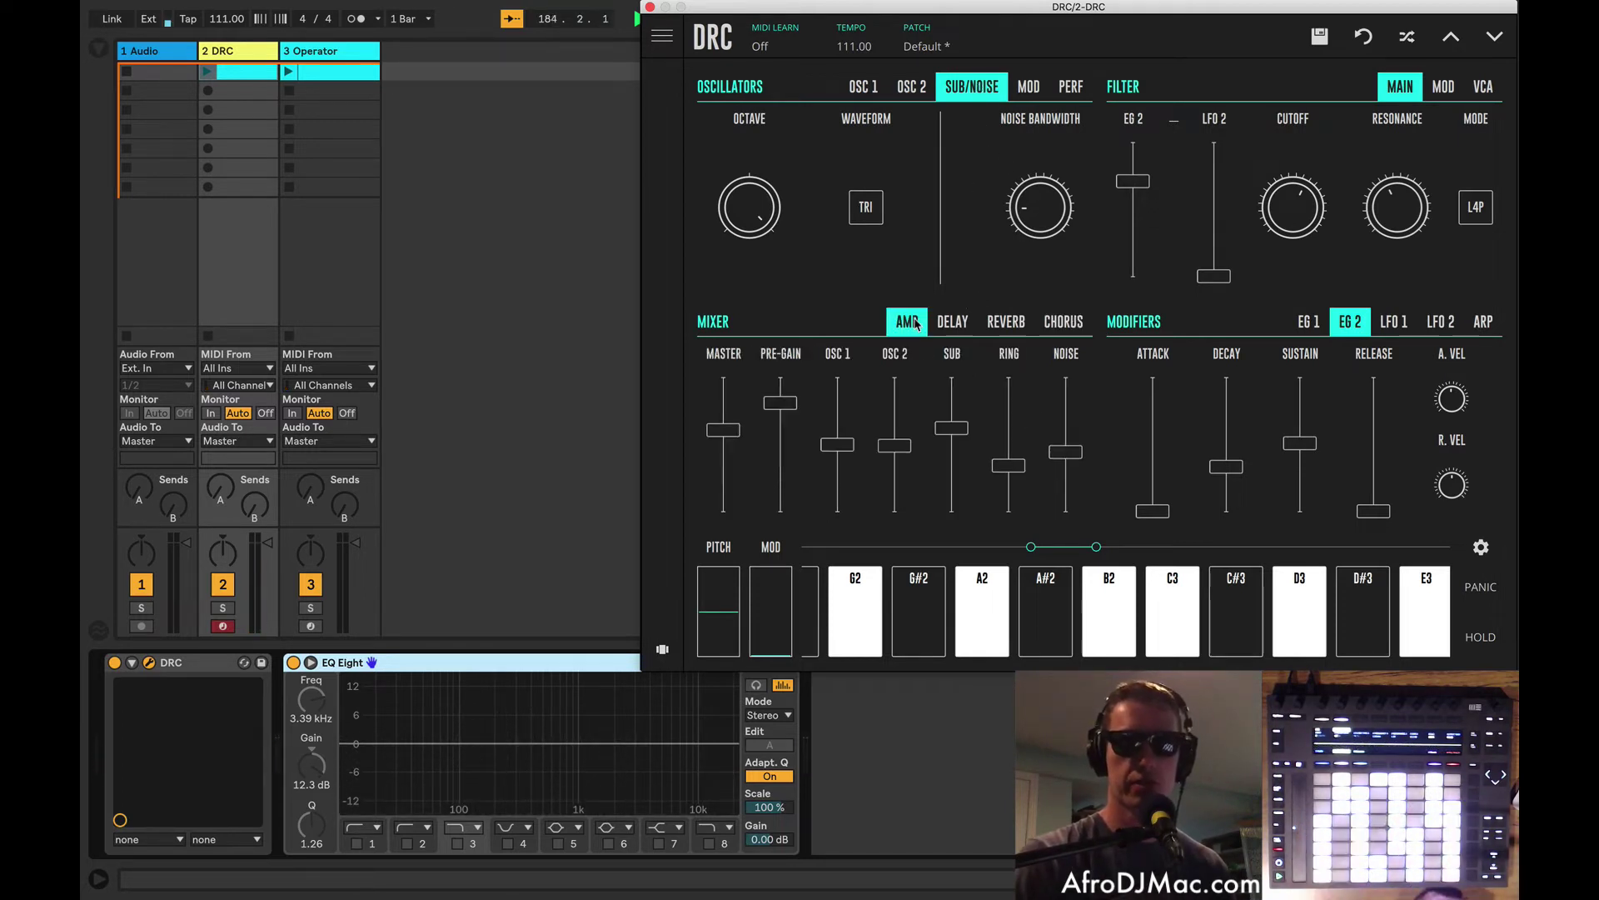
left_click_drag(954, 423, 963, 452)
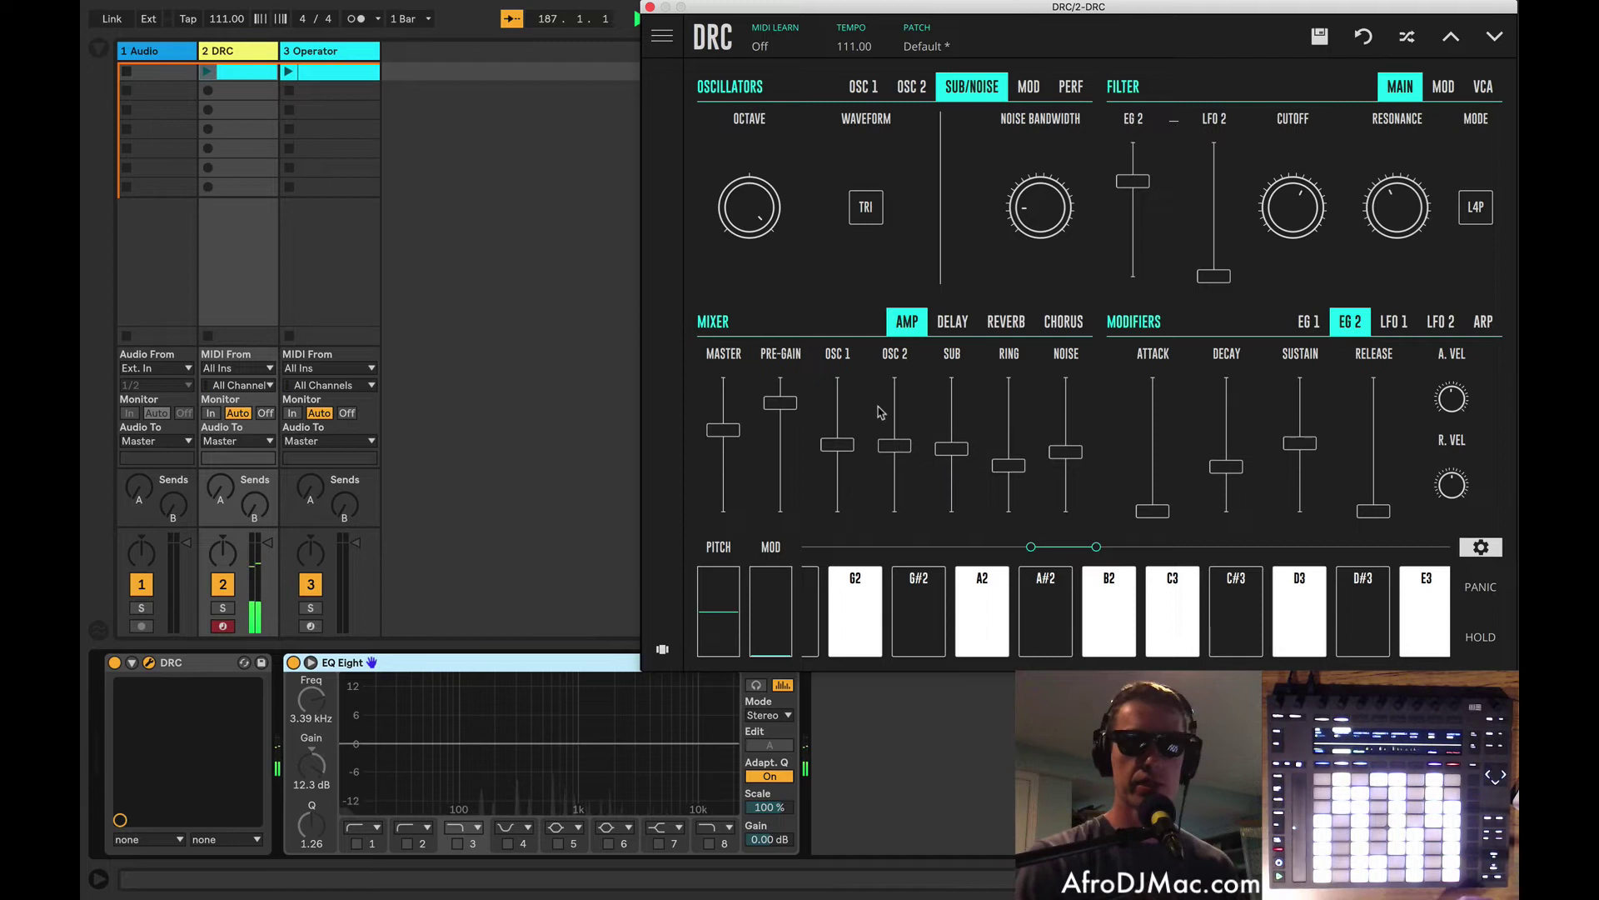
left_click(950, 321)
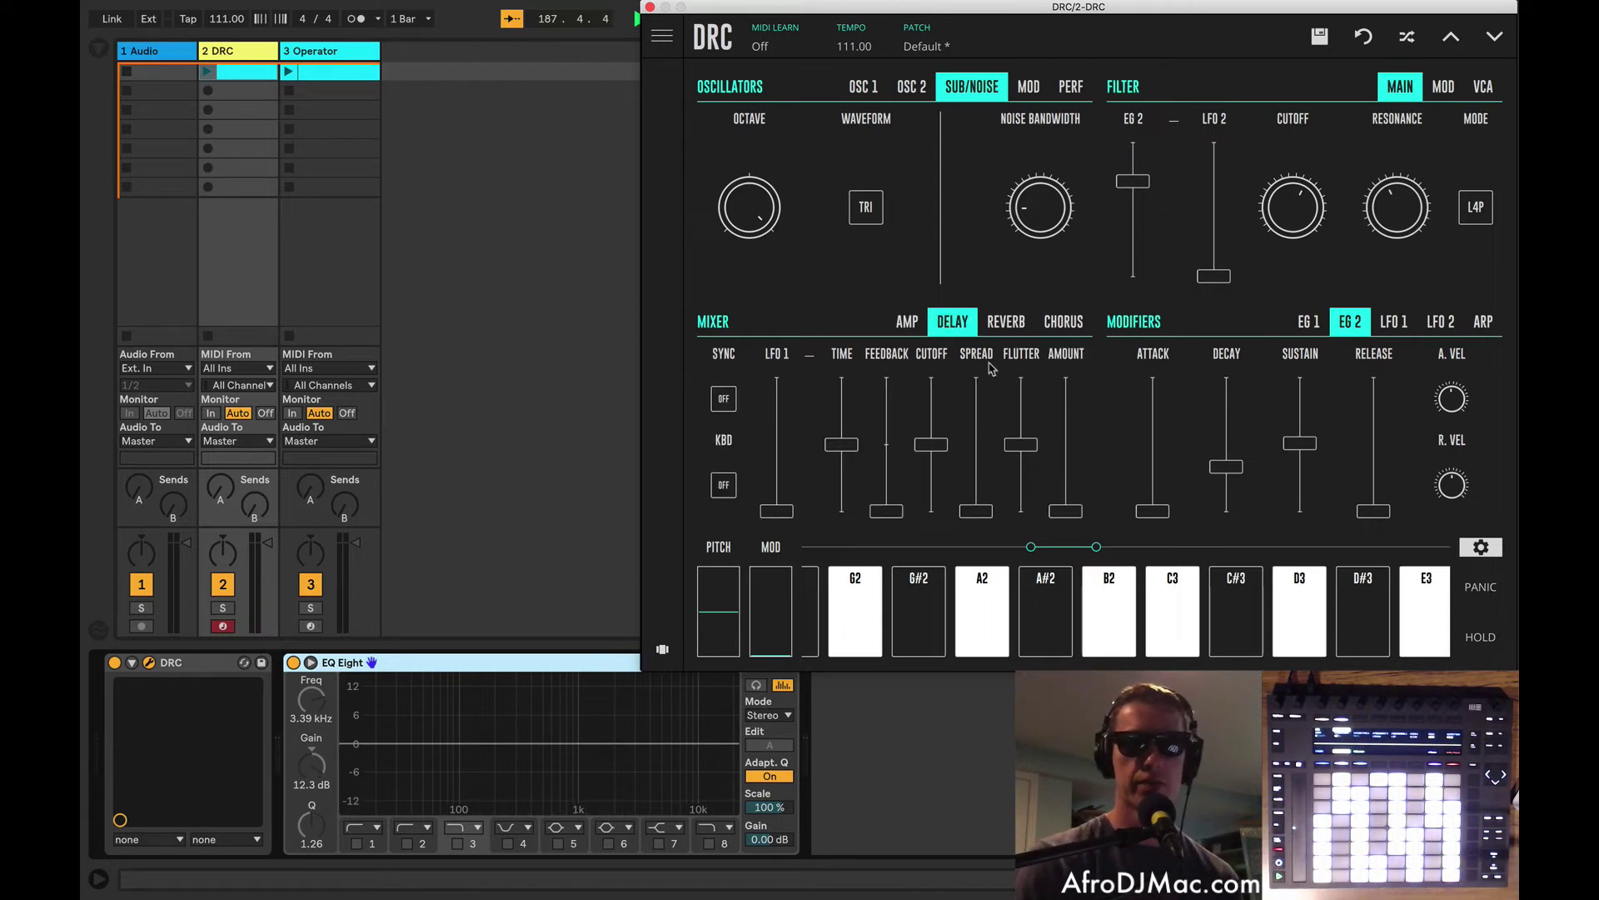
left_click(1000, 326)
left_click(1051, 328)
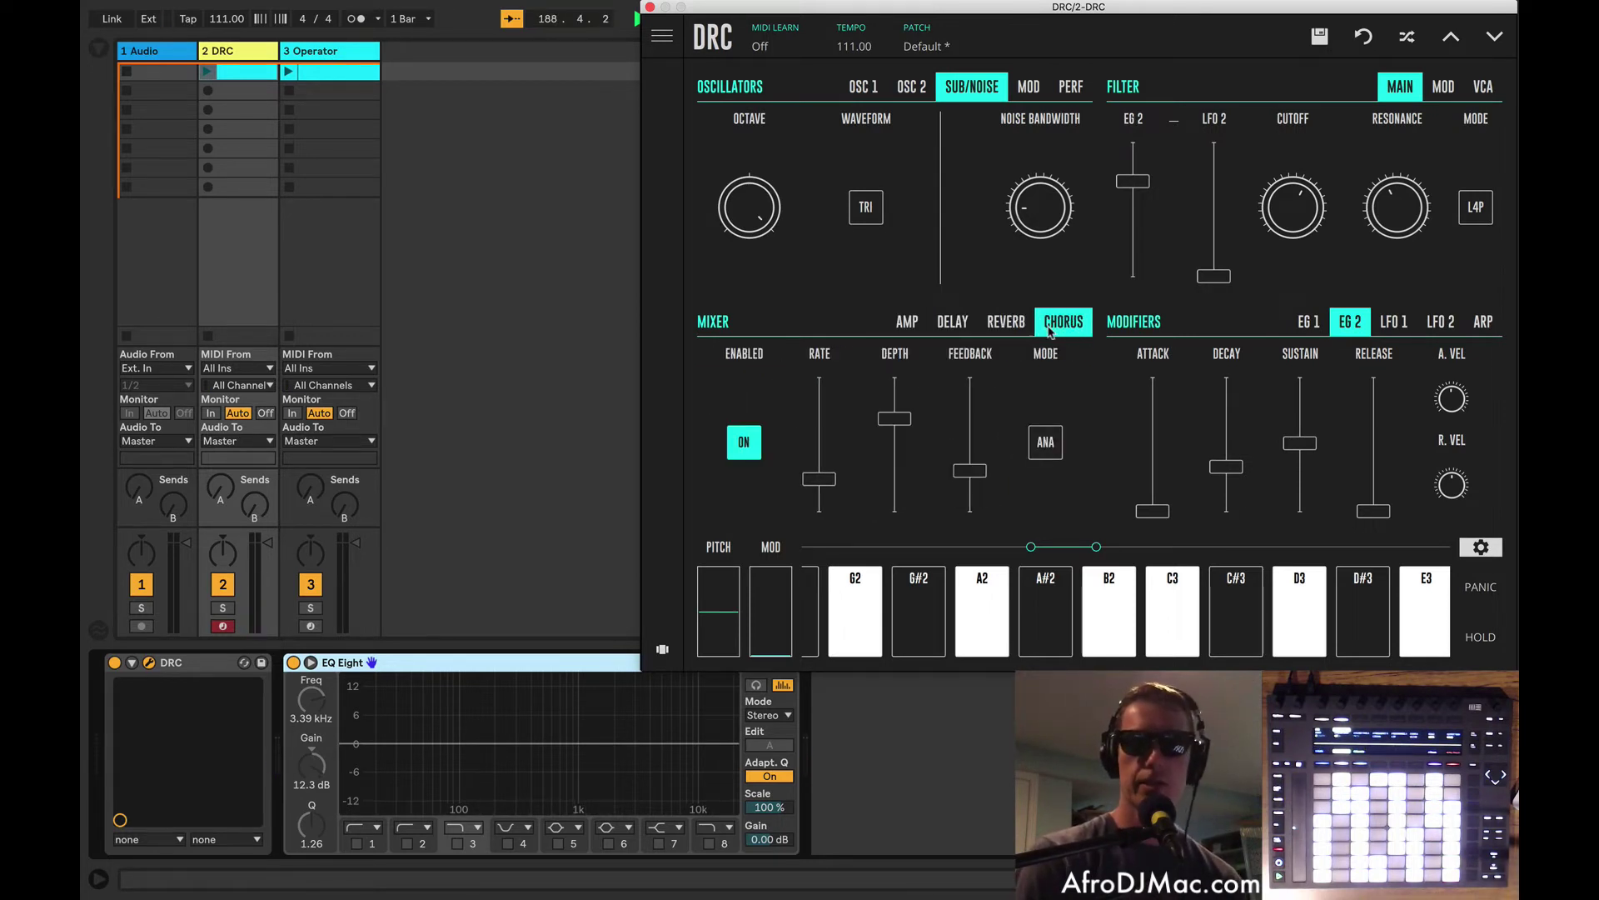
left_click(1047, 444)
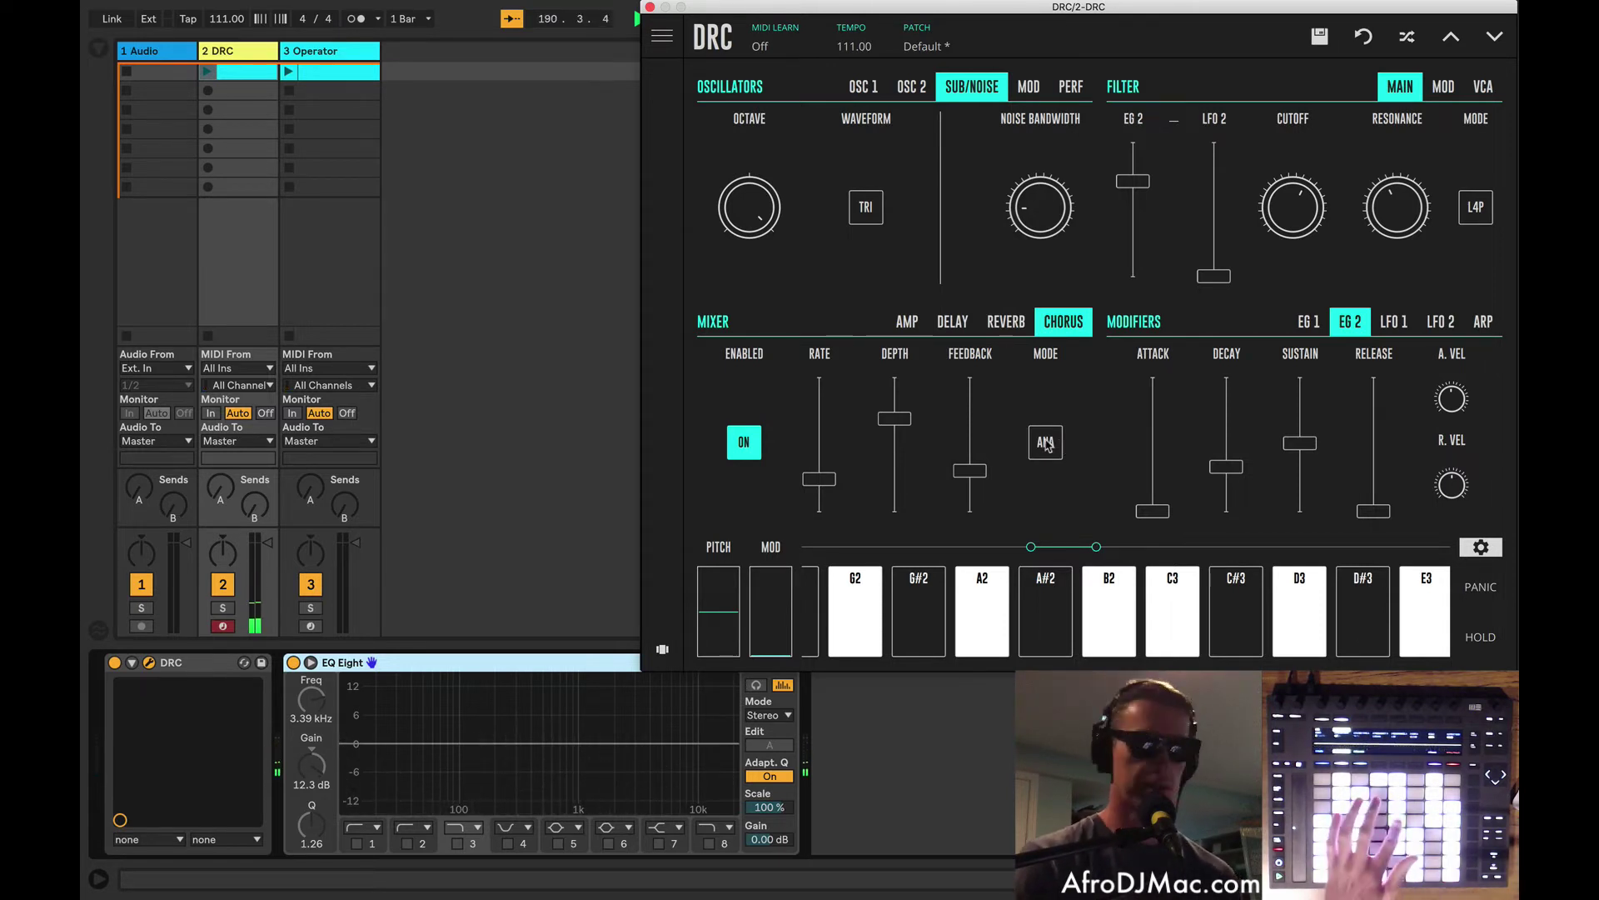
left_click(1047, 443)
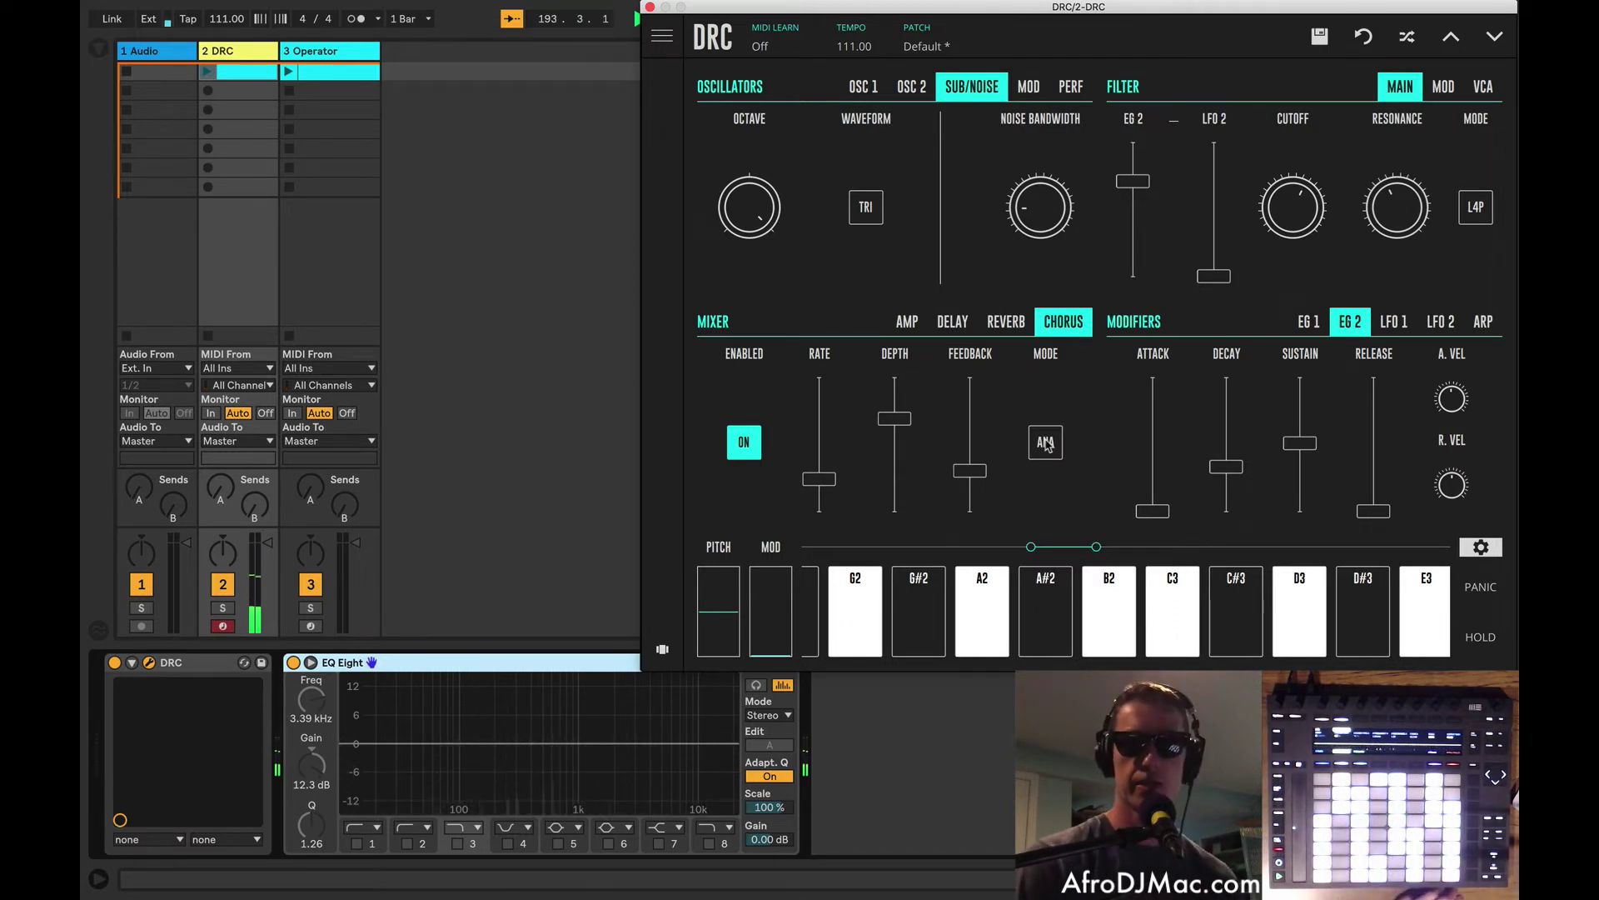
Try the arpeggiator at a slowed 1/16D-area rate with hold, then switch sync and the arpeggiator off
left_click(1481, 325)
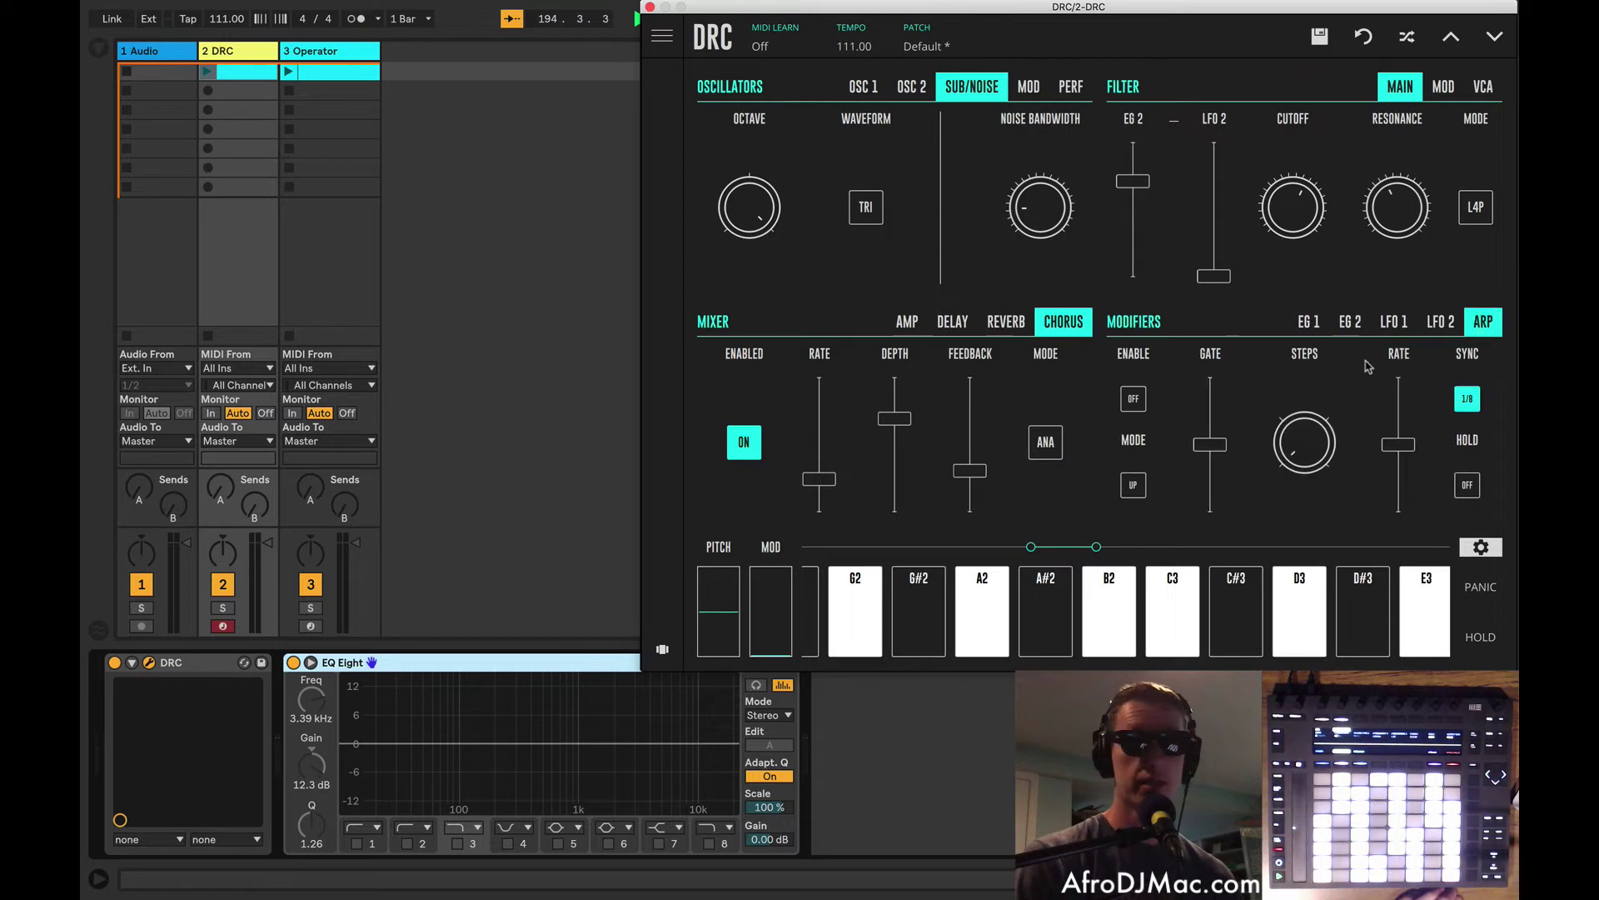
left_click(1135, 400)
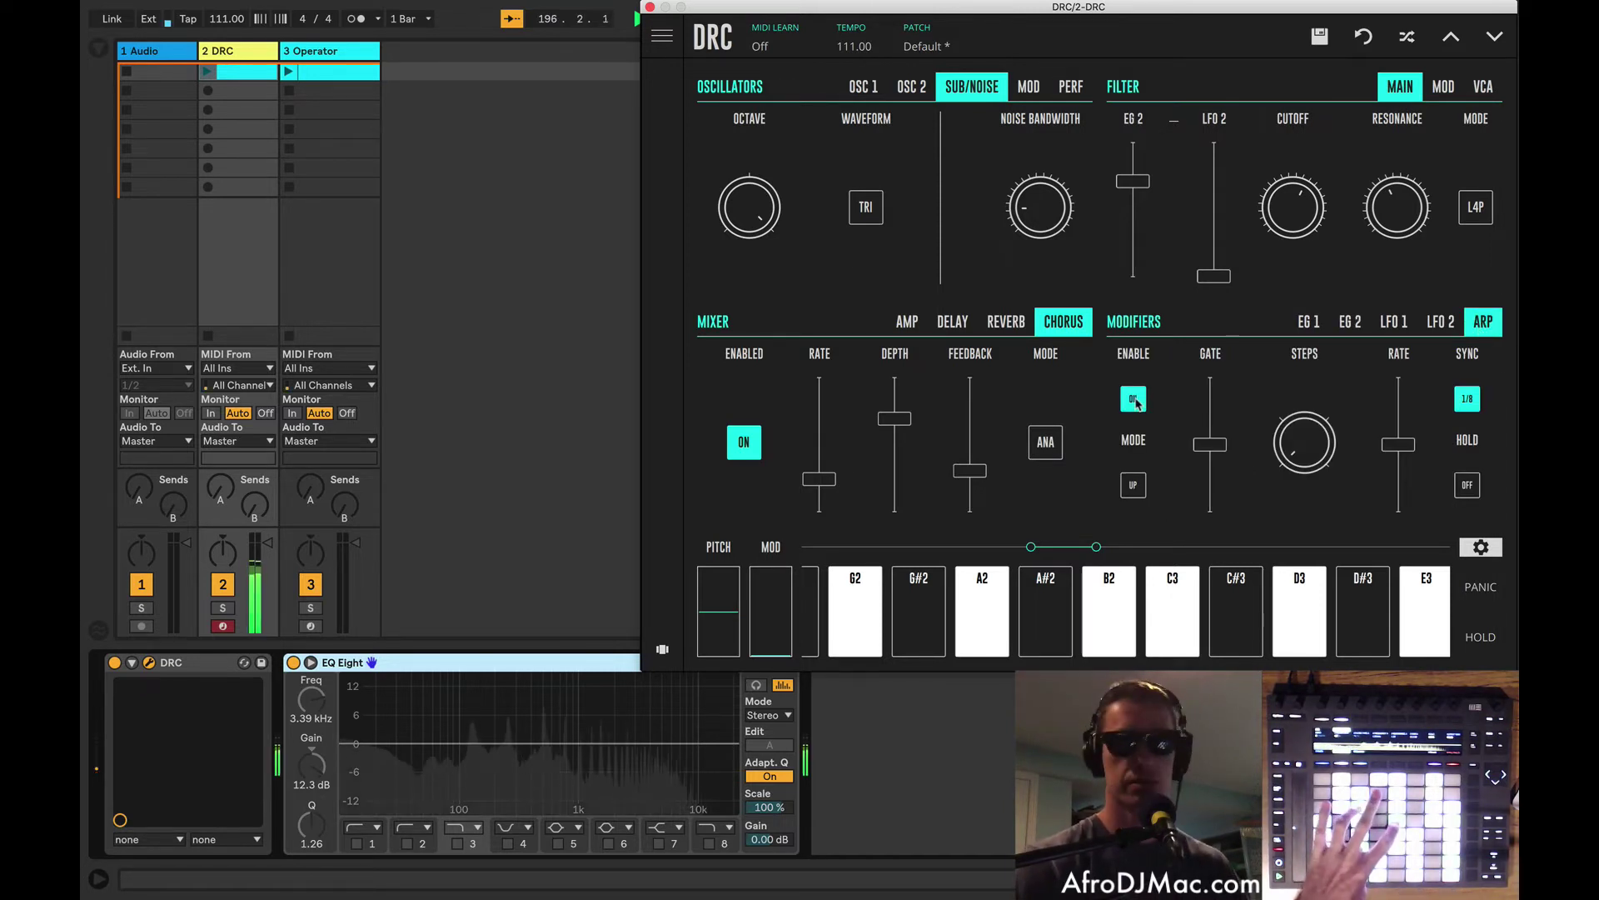
mouse_move(1297, 438)
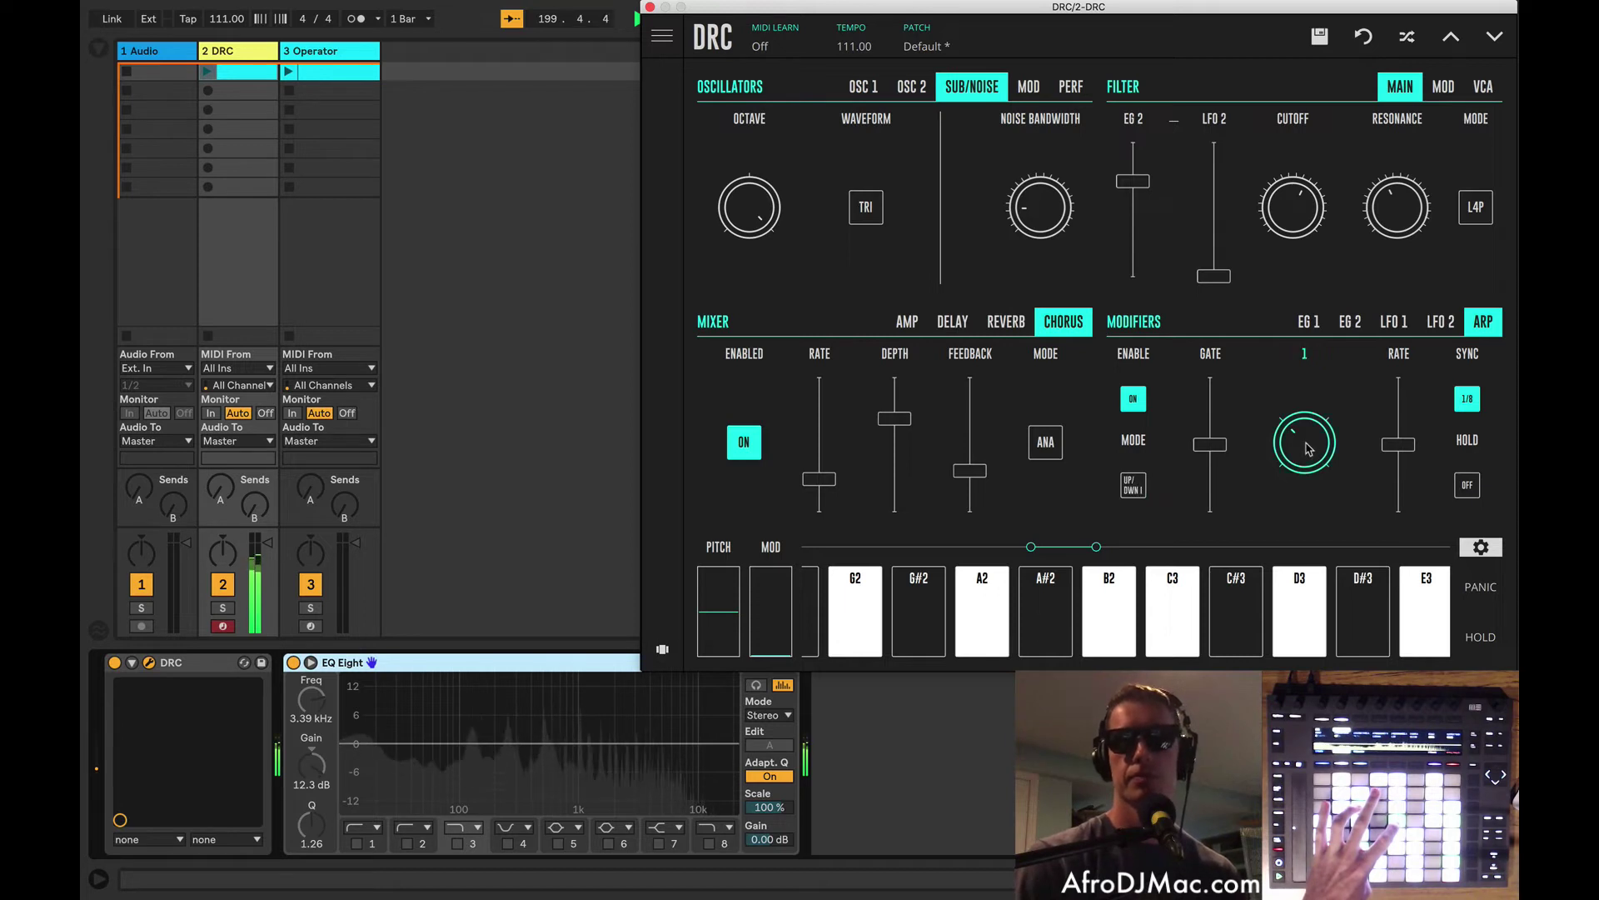
mouse_move(1405, 446)
left_mouse_down()
mouse_move(1408, 405)
mouse_move(1417, 441)
left_mouse_up()
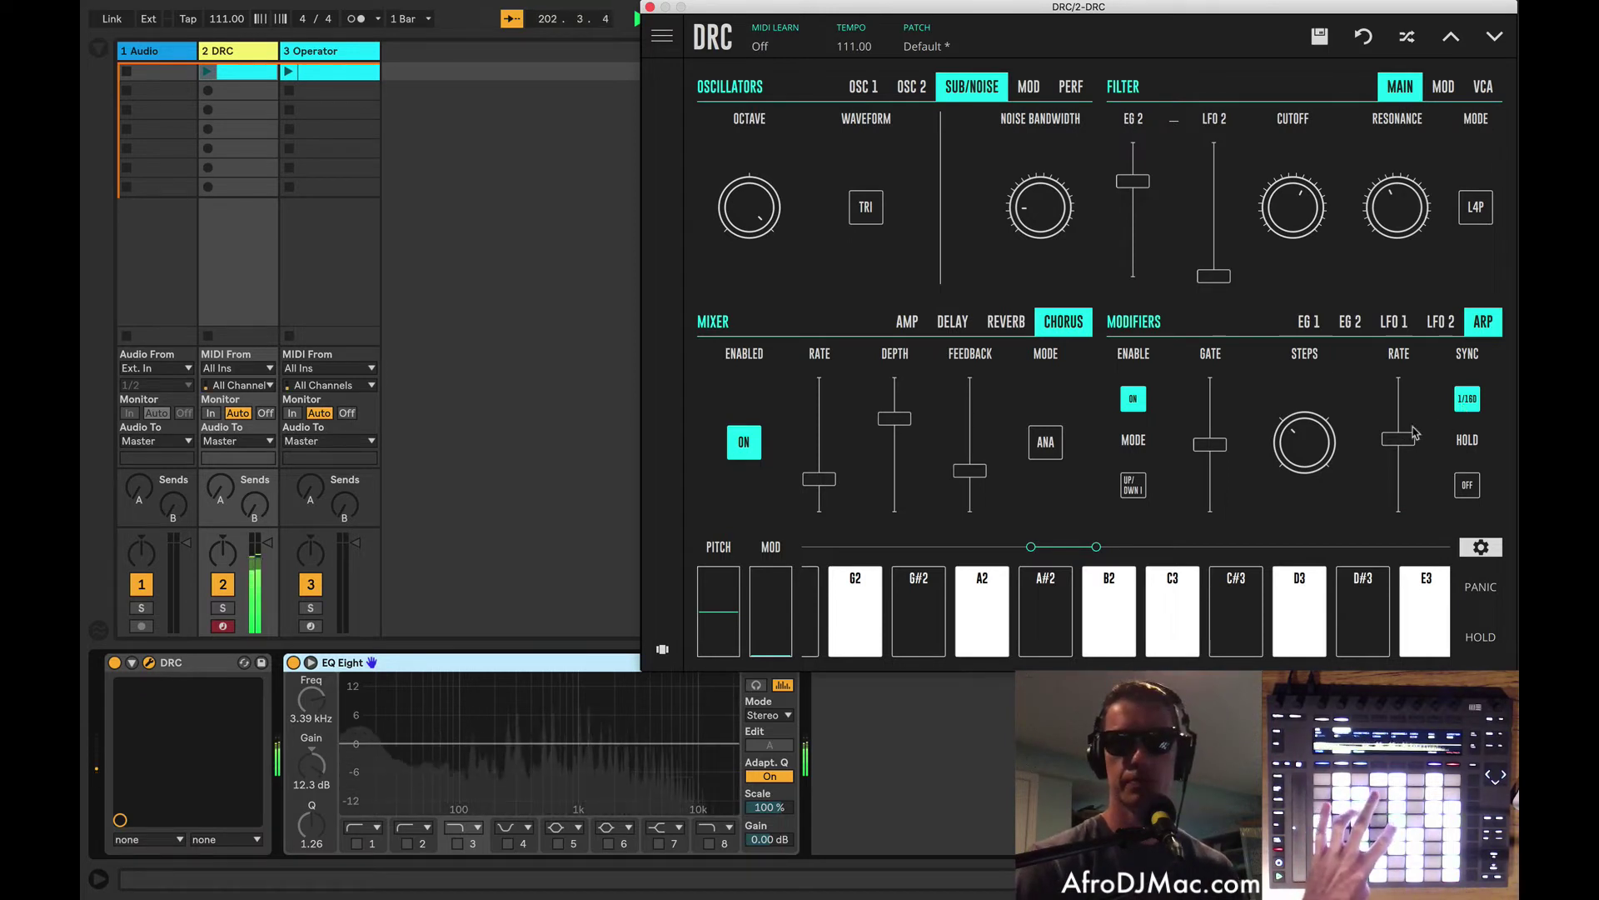
left_click_drag(1414, 432, 1406, 455)
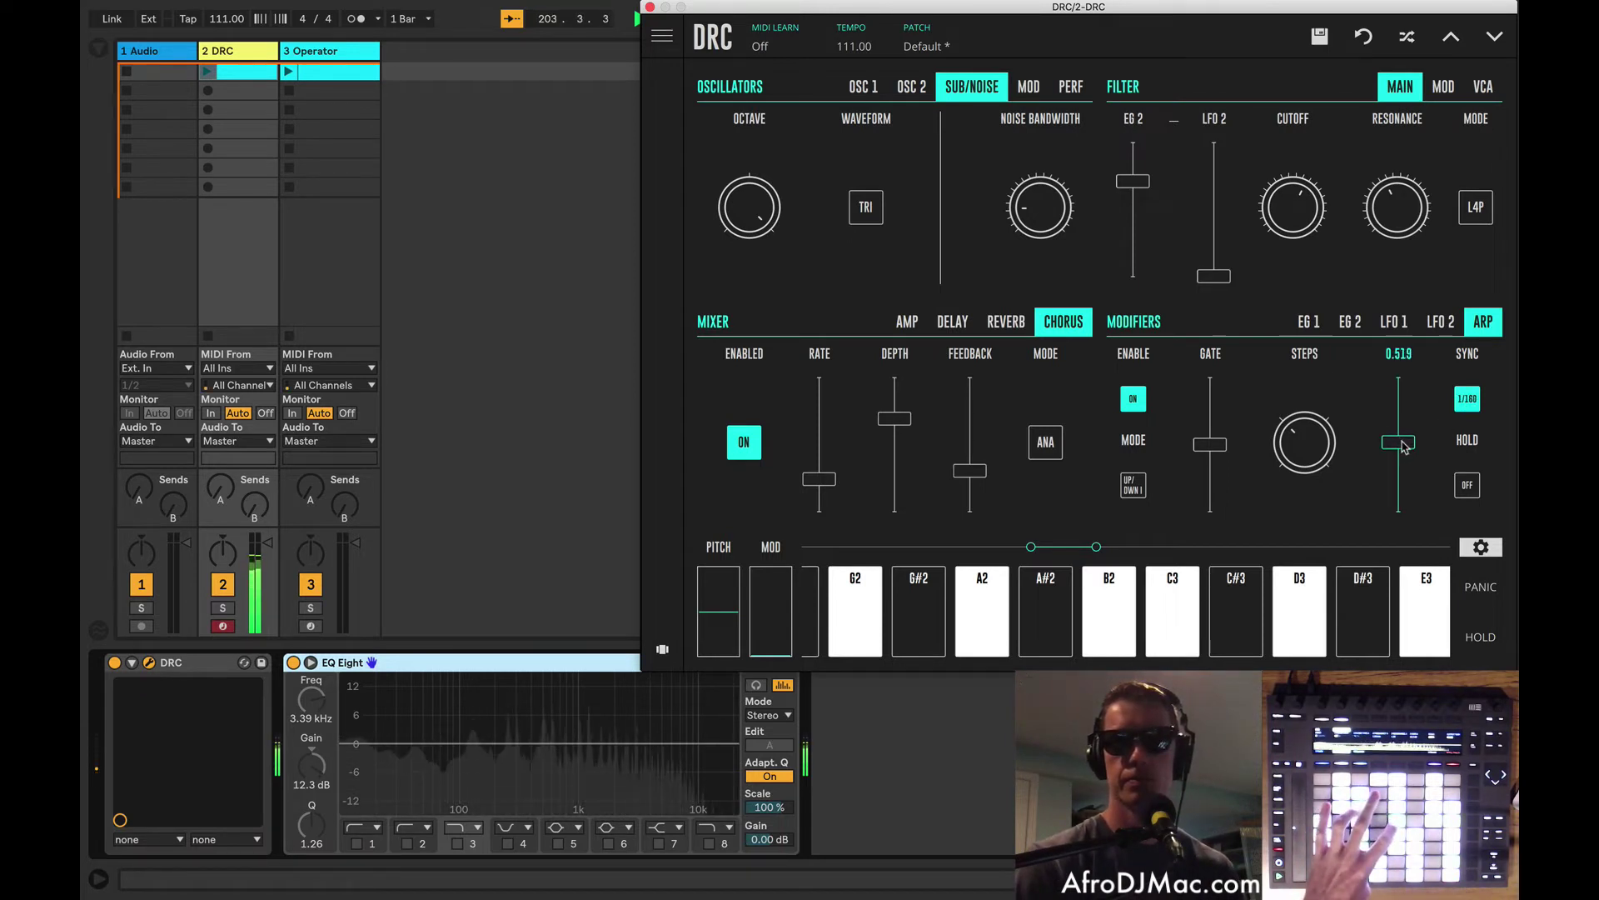
left_click(1467, 488)
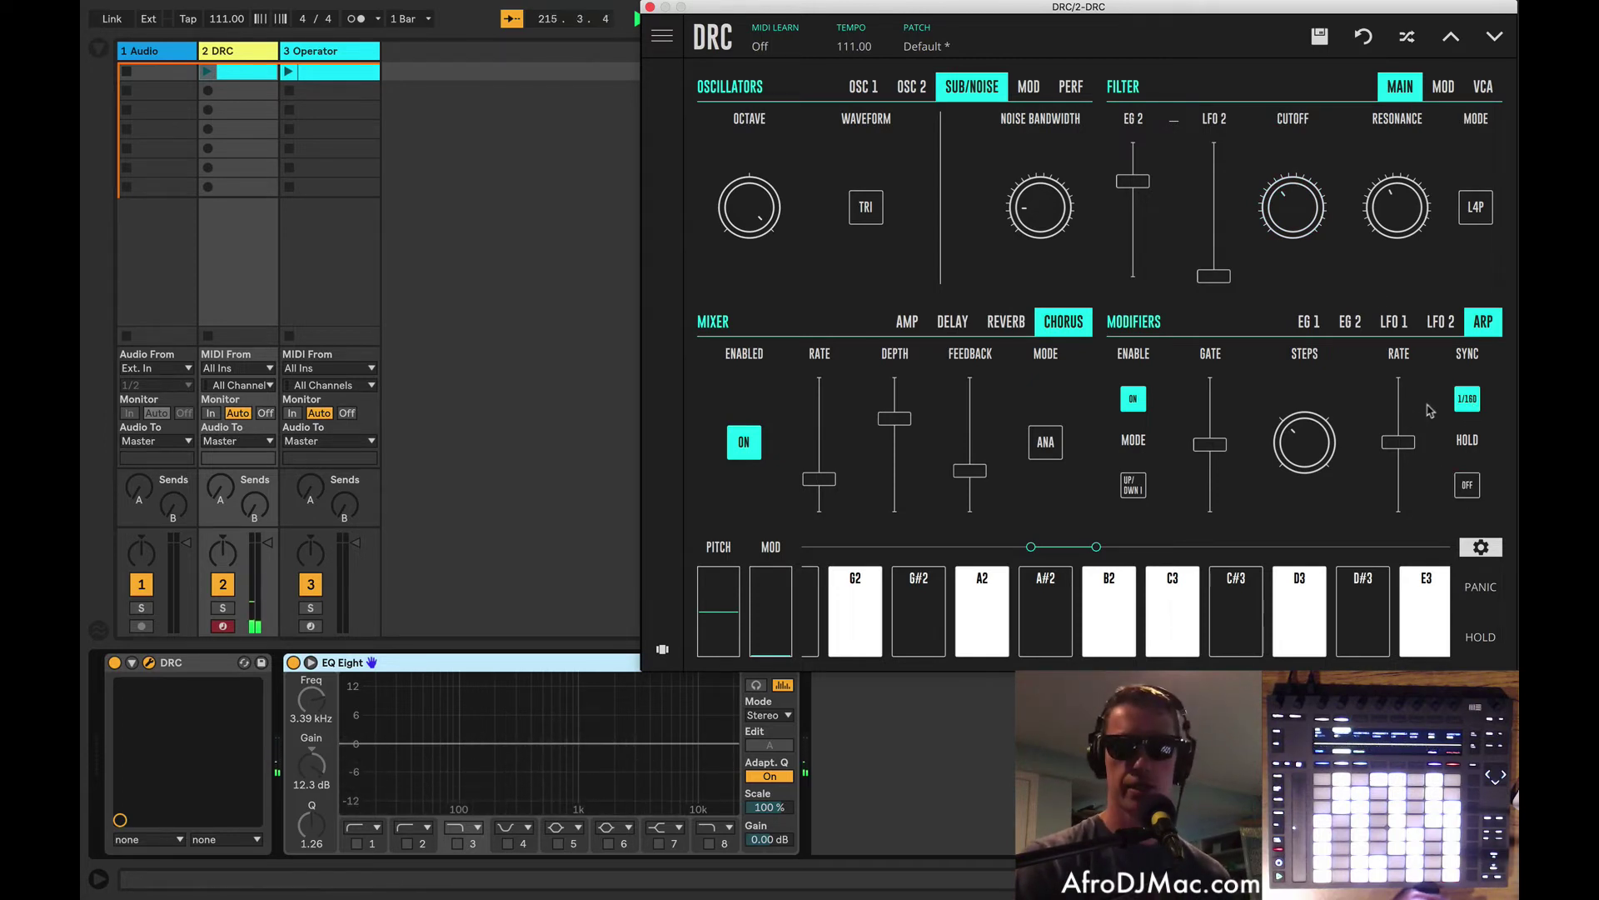
left_click(1468, 399)
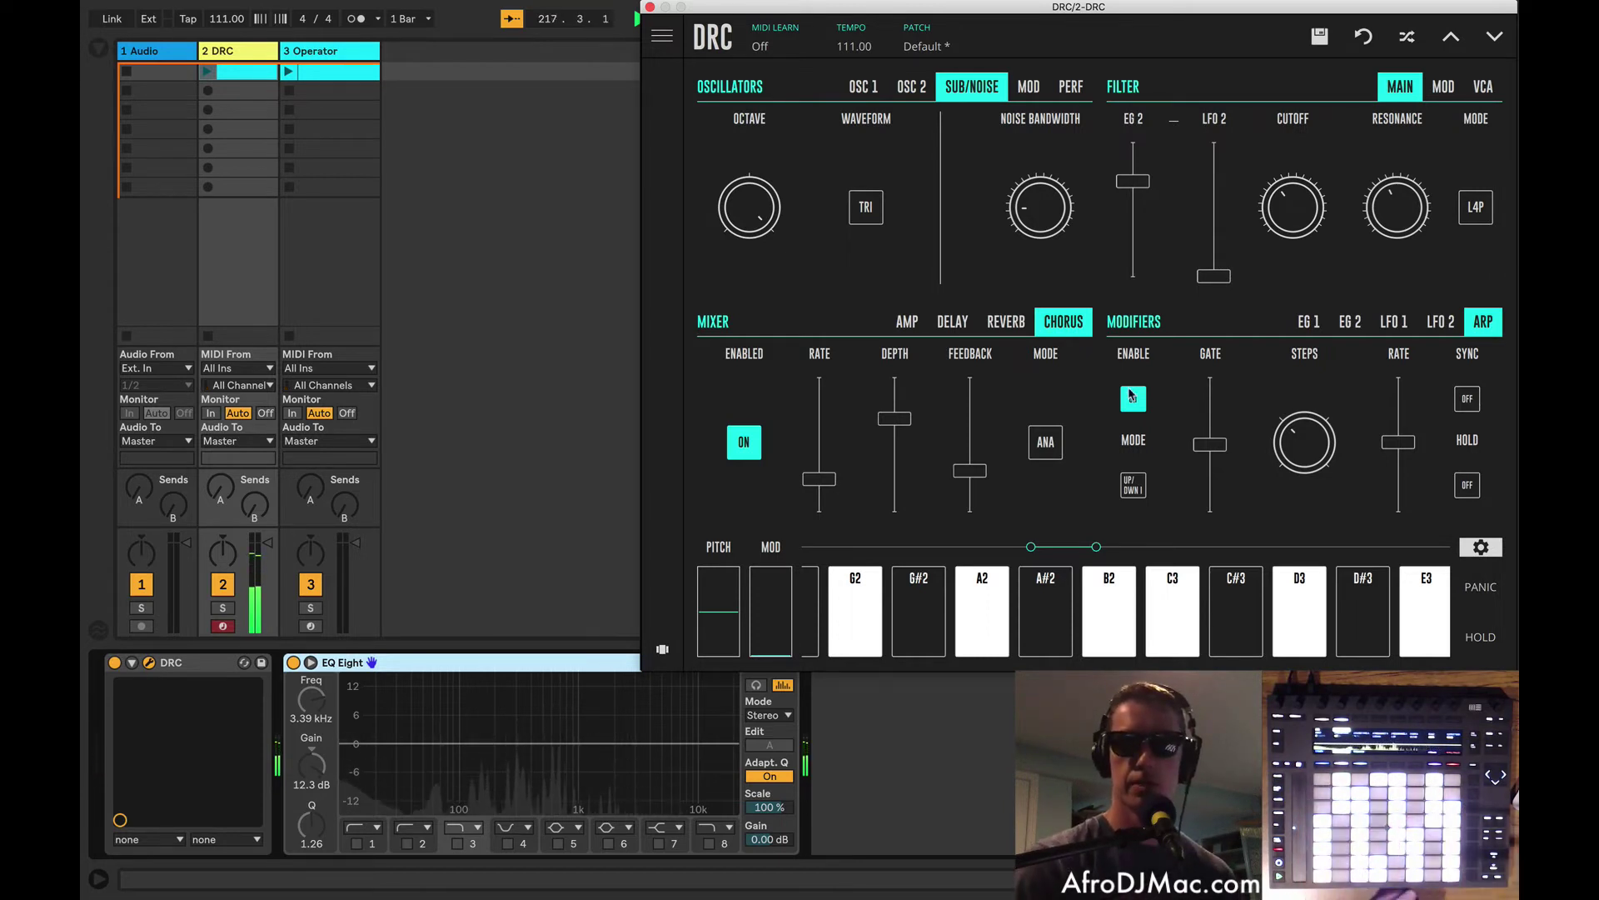
left_click(1132, 397)
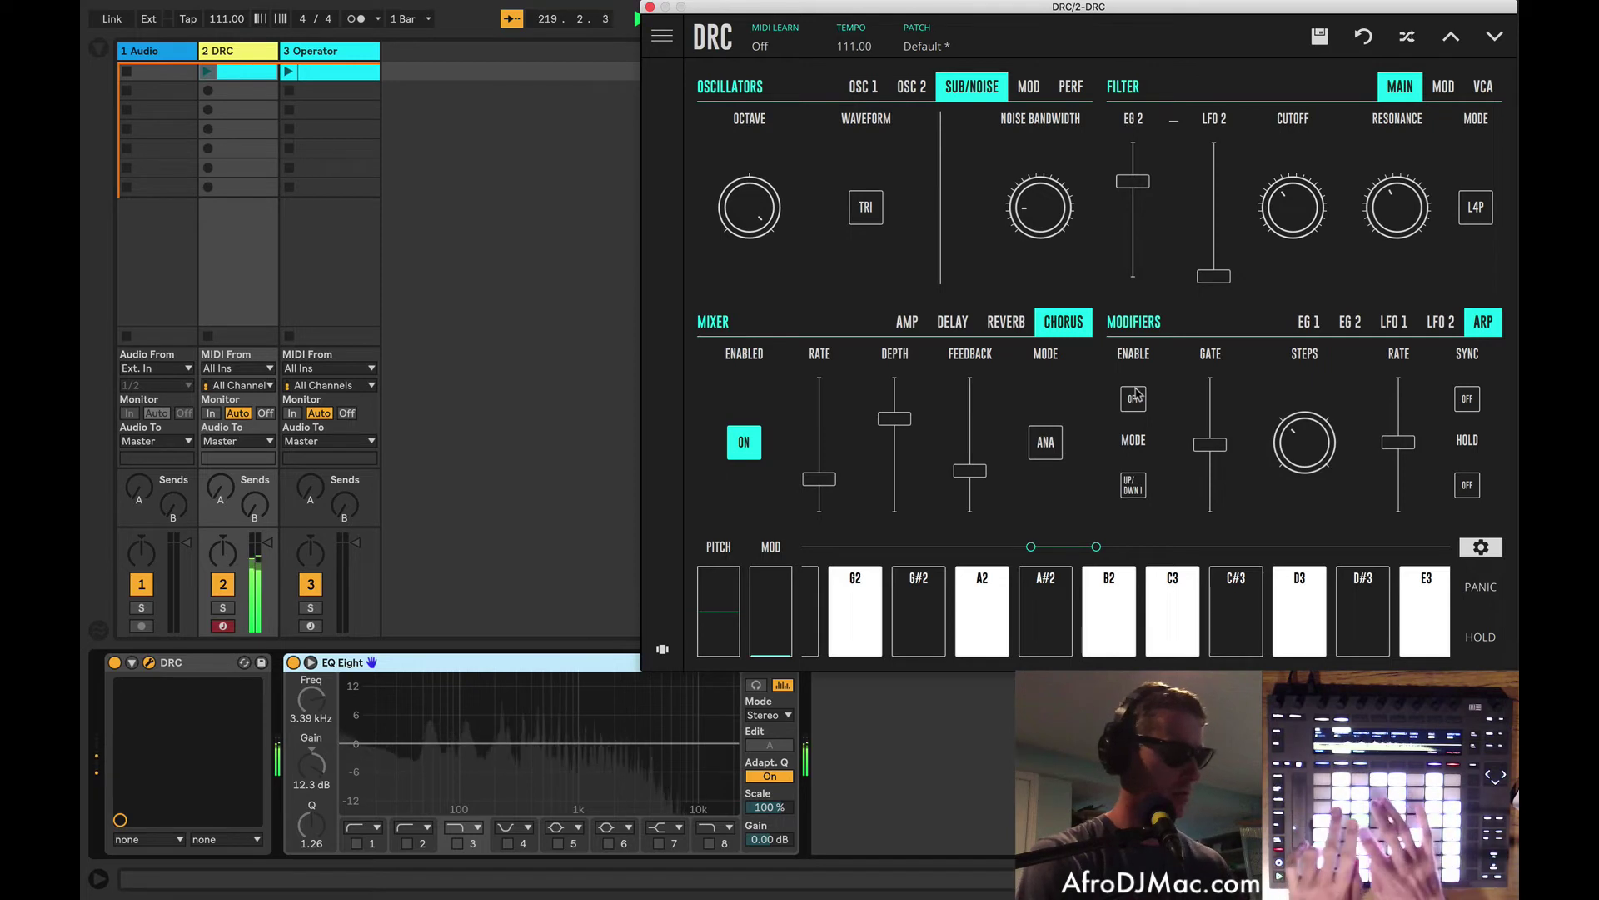
Add reverb modulation and decay, then pull the reverb amount back to about 0.212
left_click(1015, 322)
left_click_drag(1039, 493, 1042, 463)
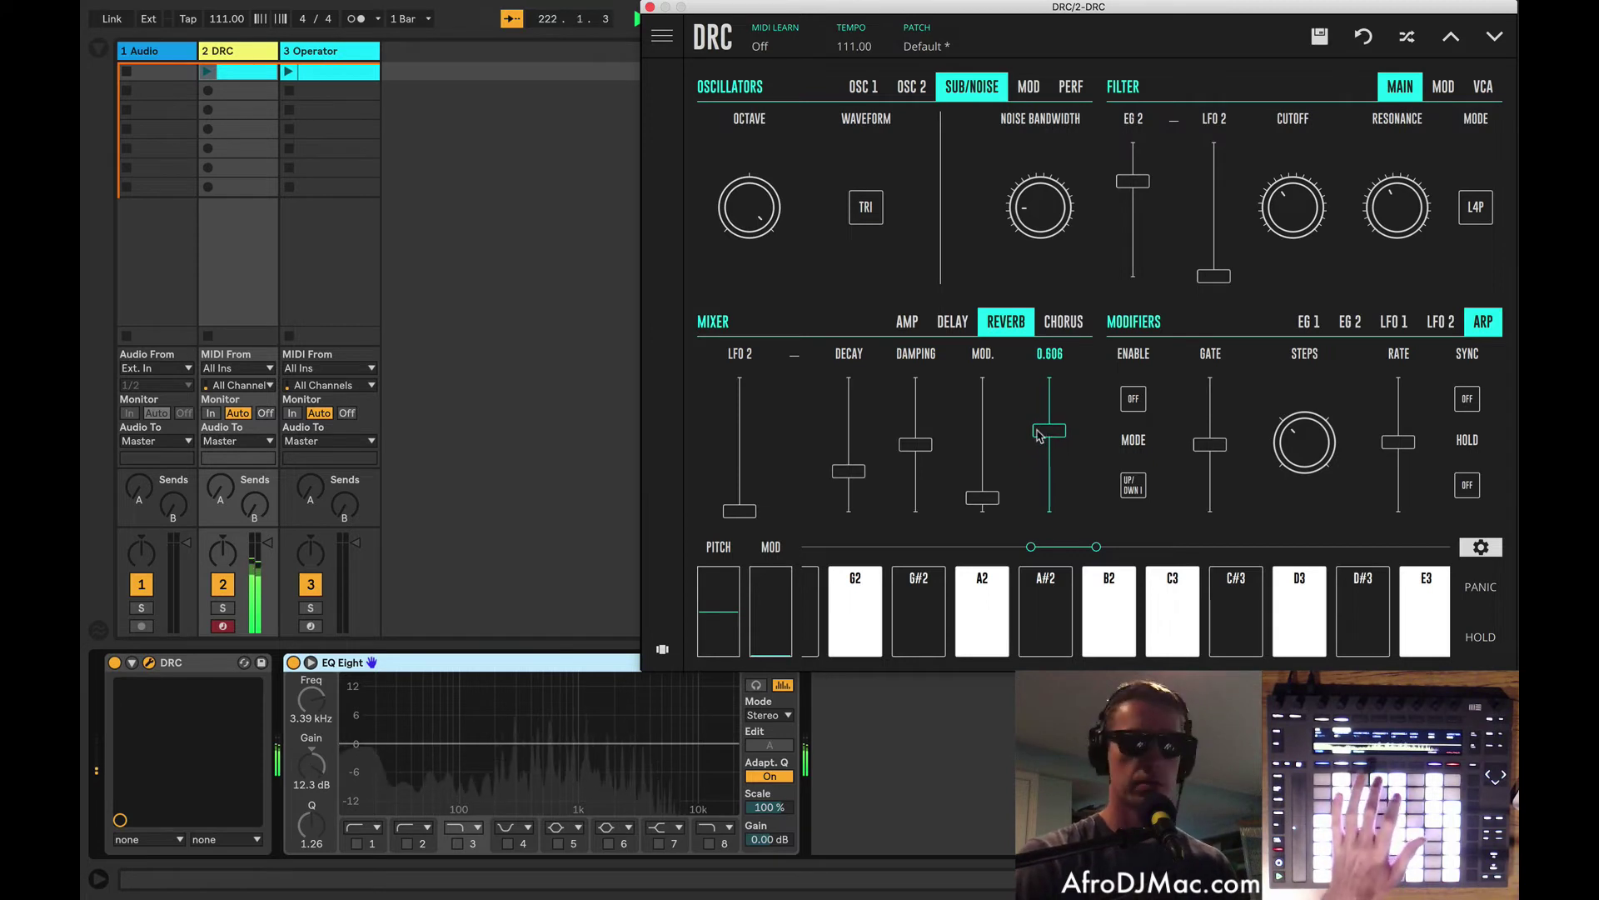
left_click_drag(986, 497, 986, 481)
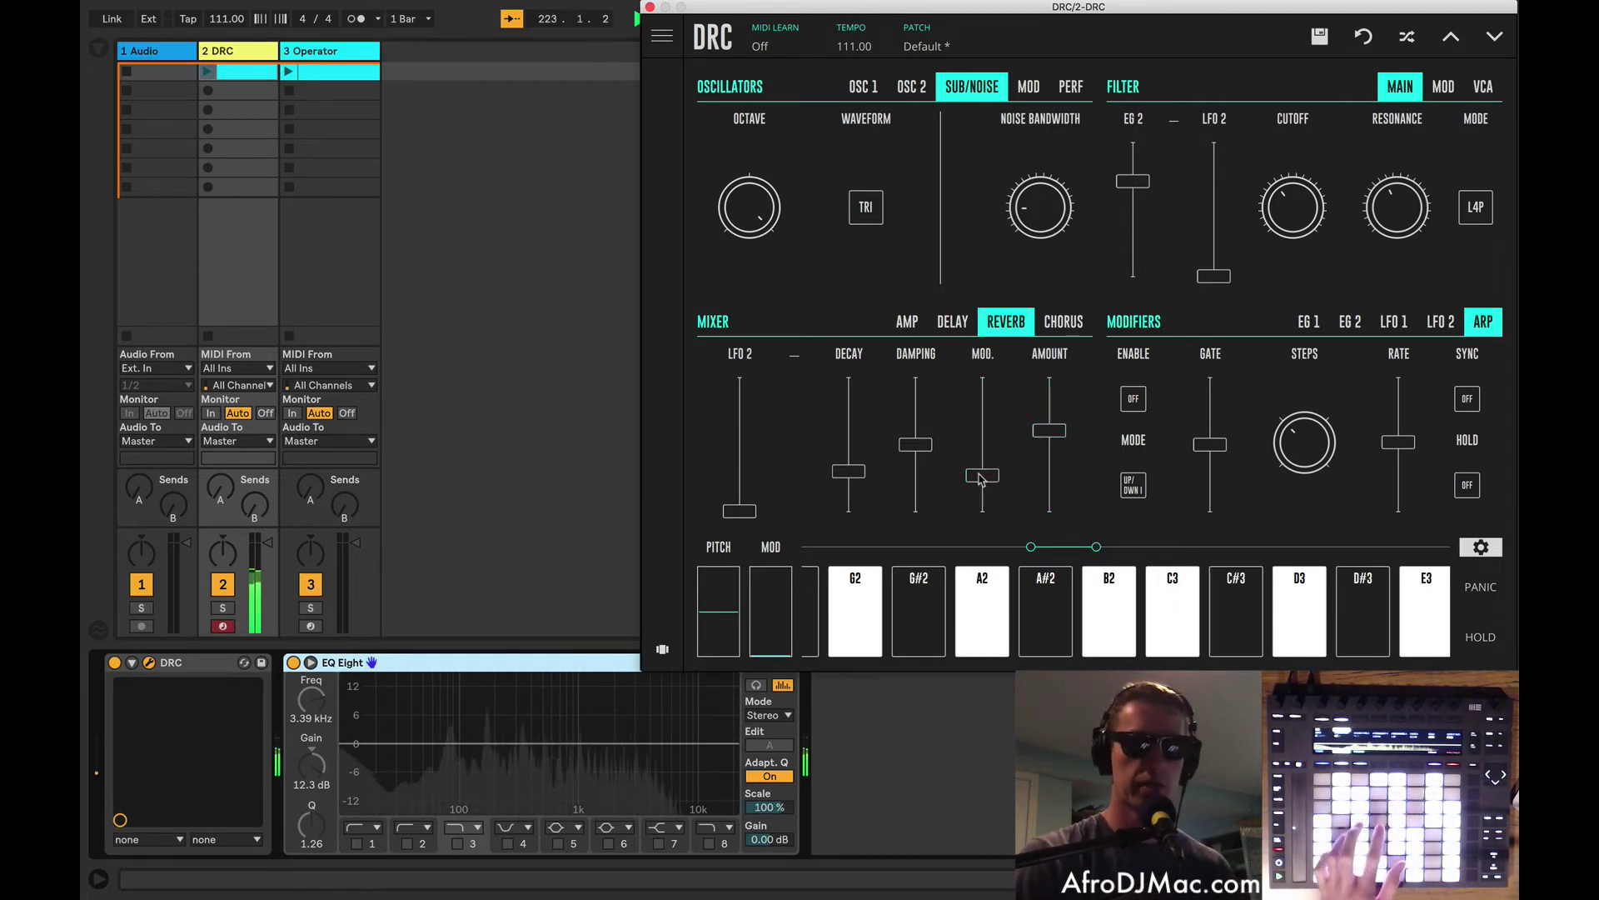
mouse_move(859, 473)
left_mouse_down()
mouse_move(857, 412)
mouse_move(853, 486)
left_mouse_up()
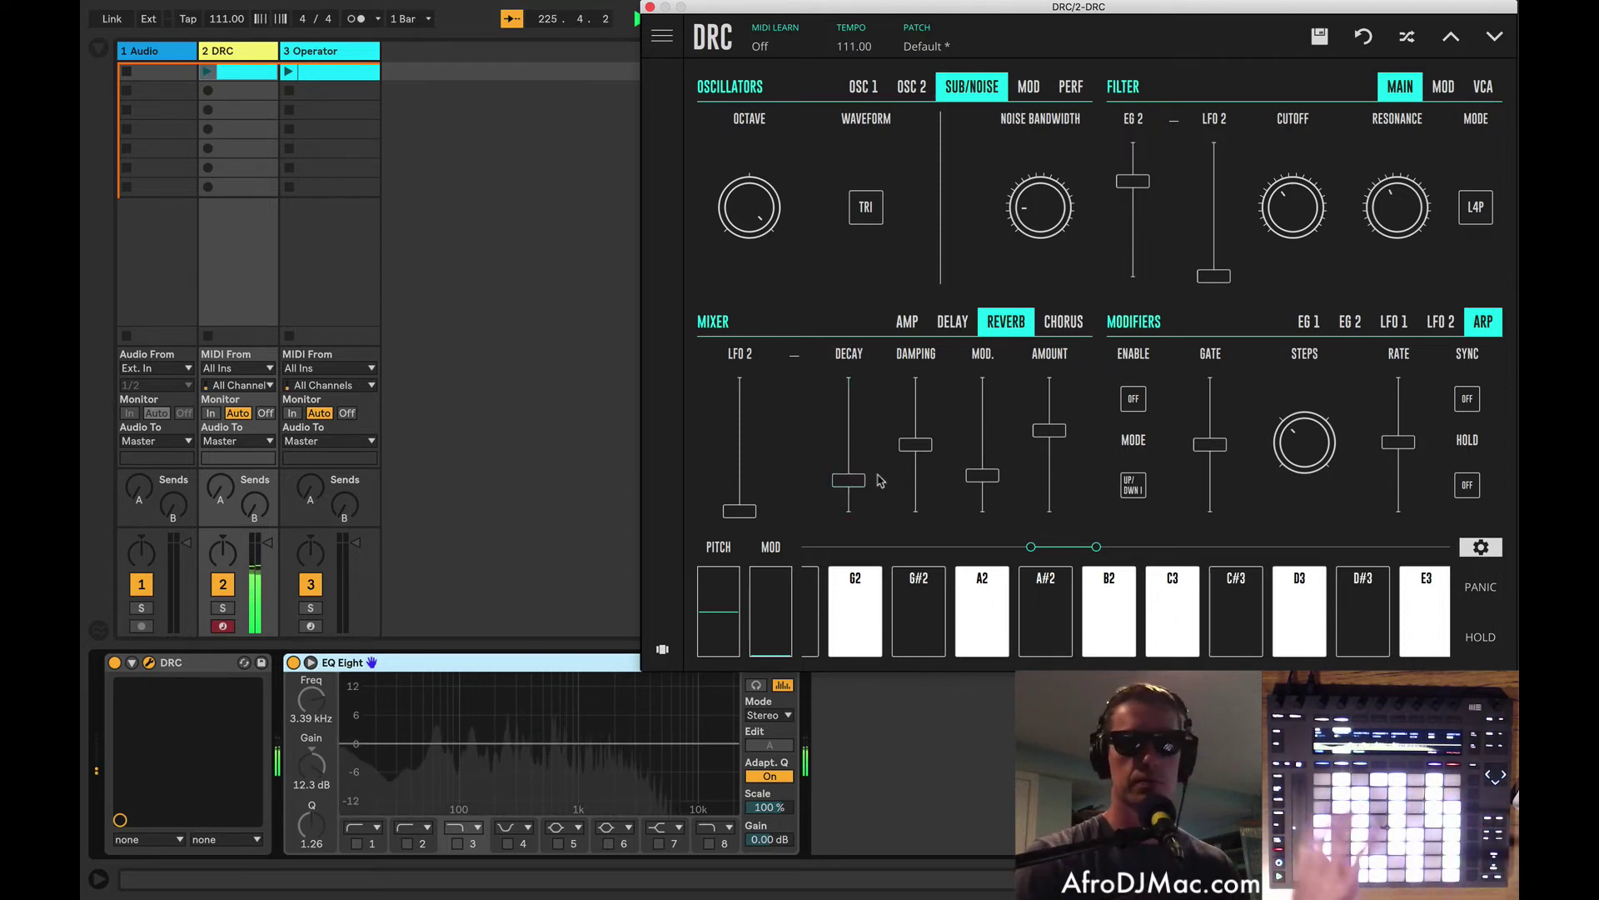
left_click_drag(1056, 446, 1058, 479)
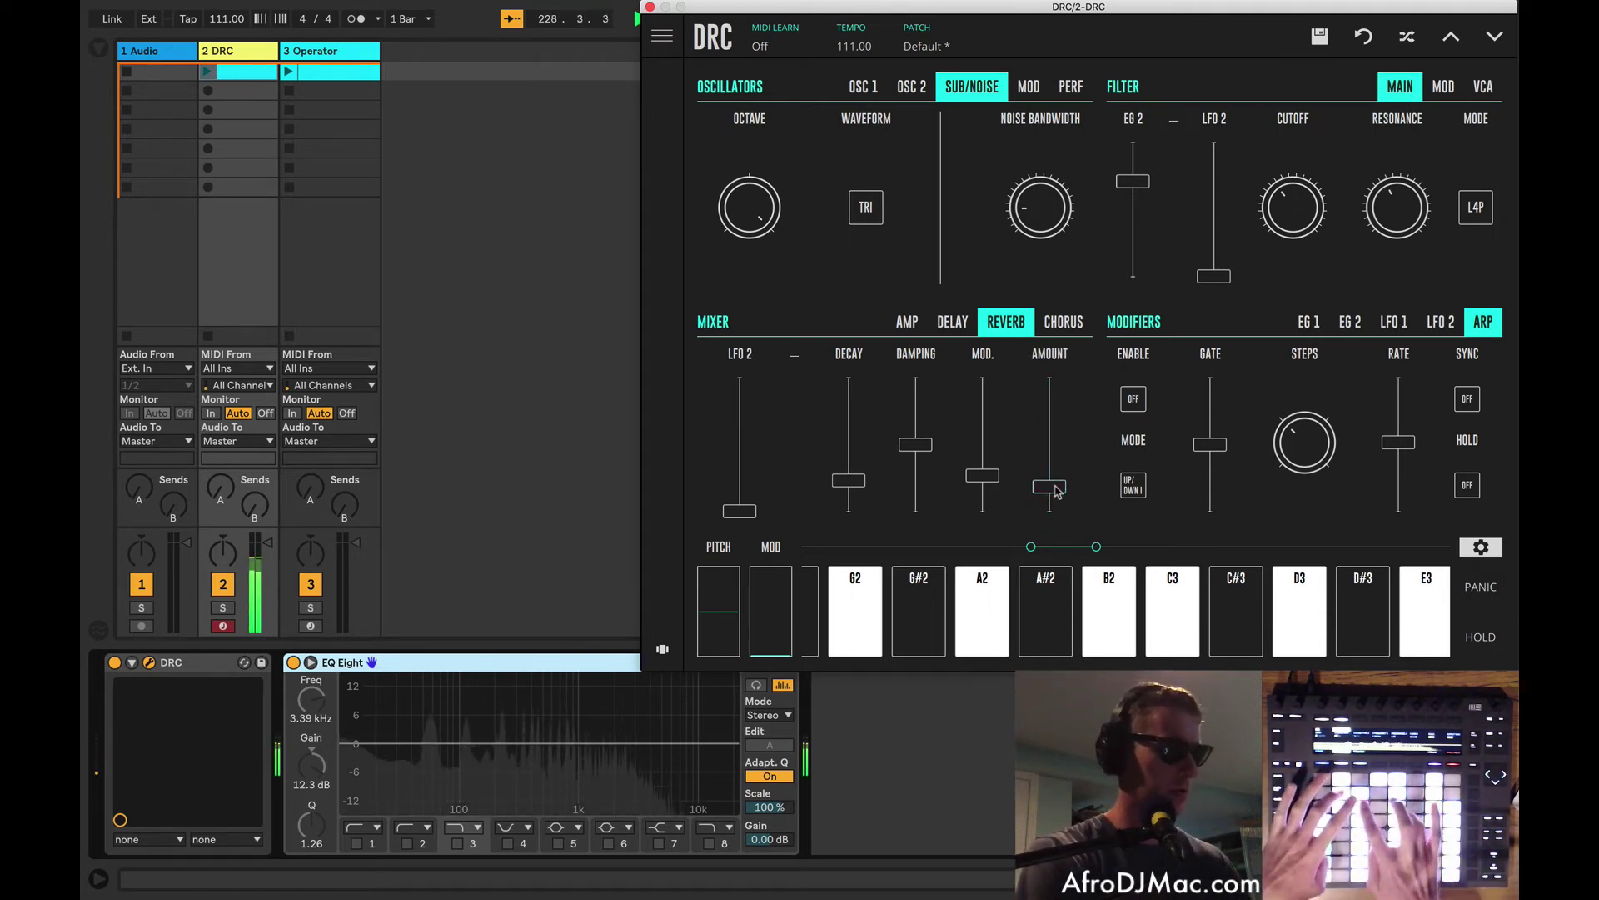
Bring the DRC delay amount to mid level and tune its time, feedback and cutoff
left_click(954, 324)
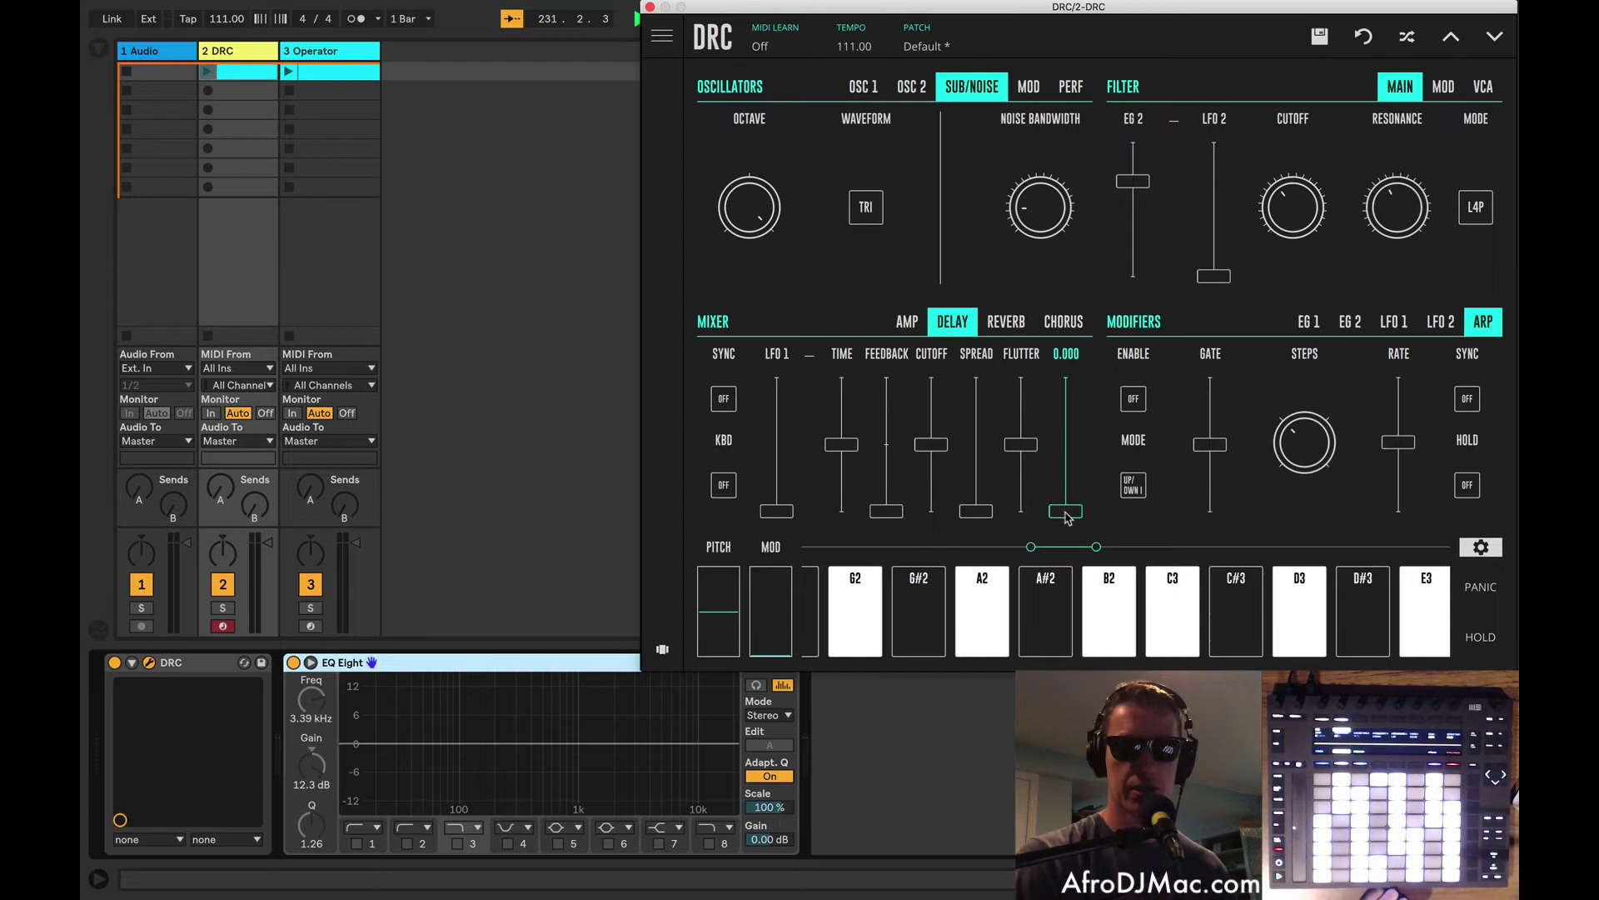
left_click_drag(1067, 513, 1069, 442)
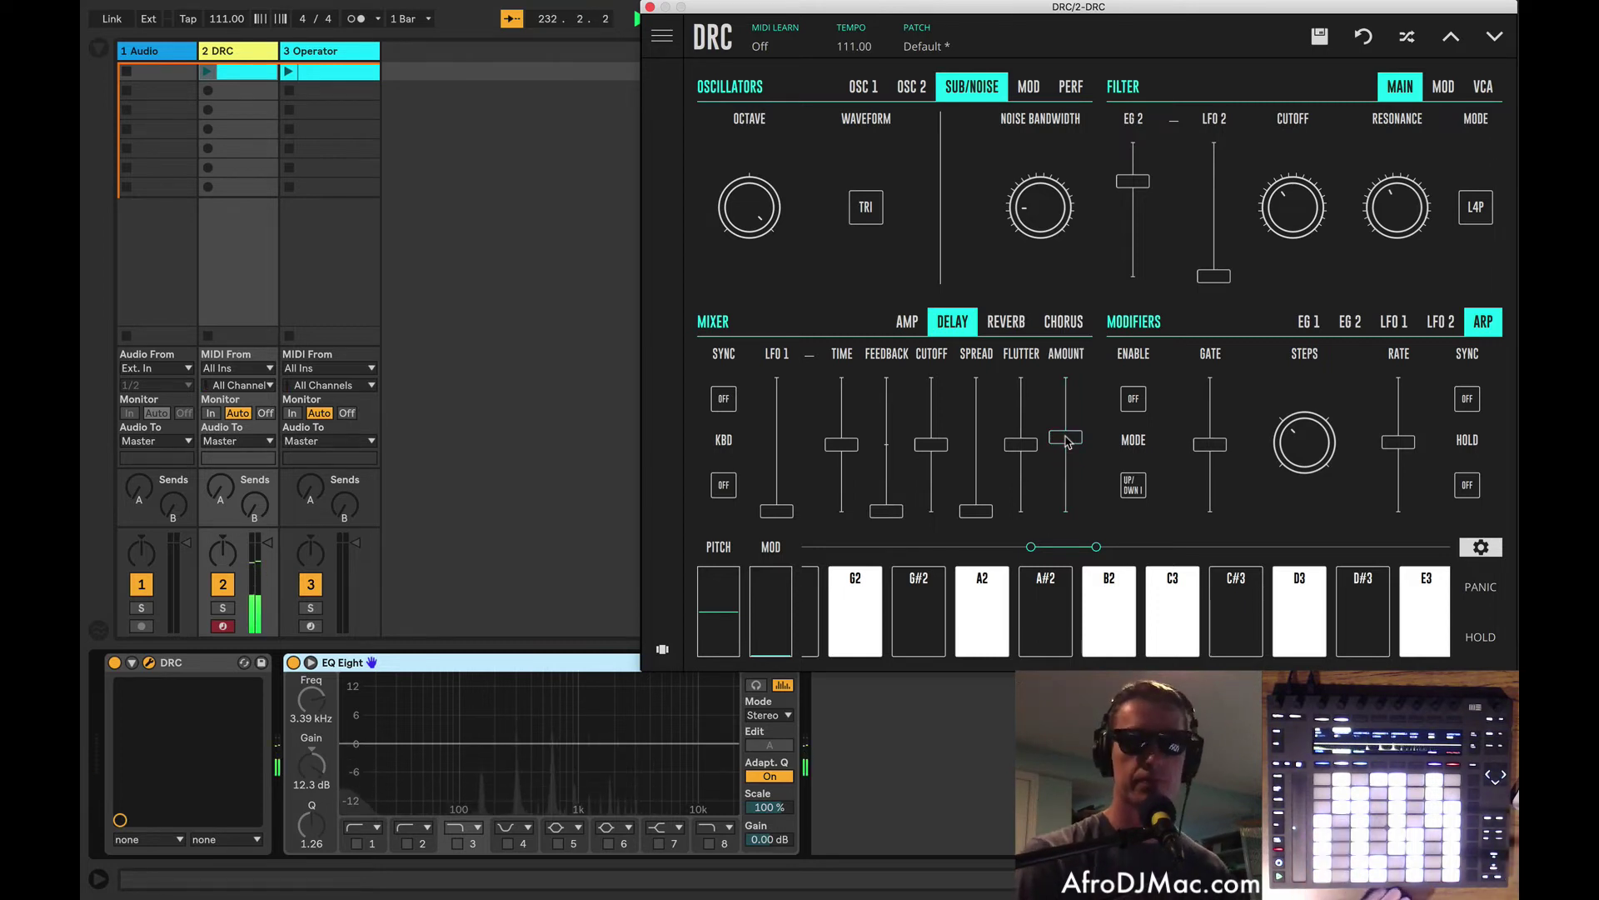
left_click_drag(886, 510, 886, 450)
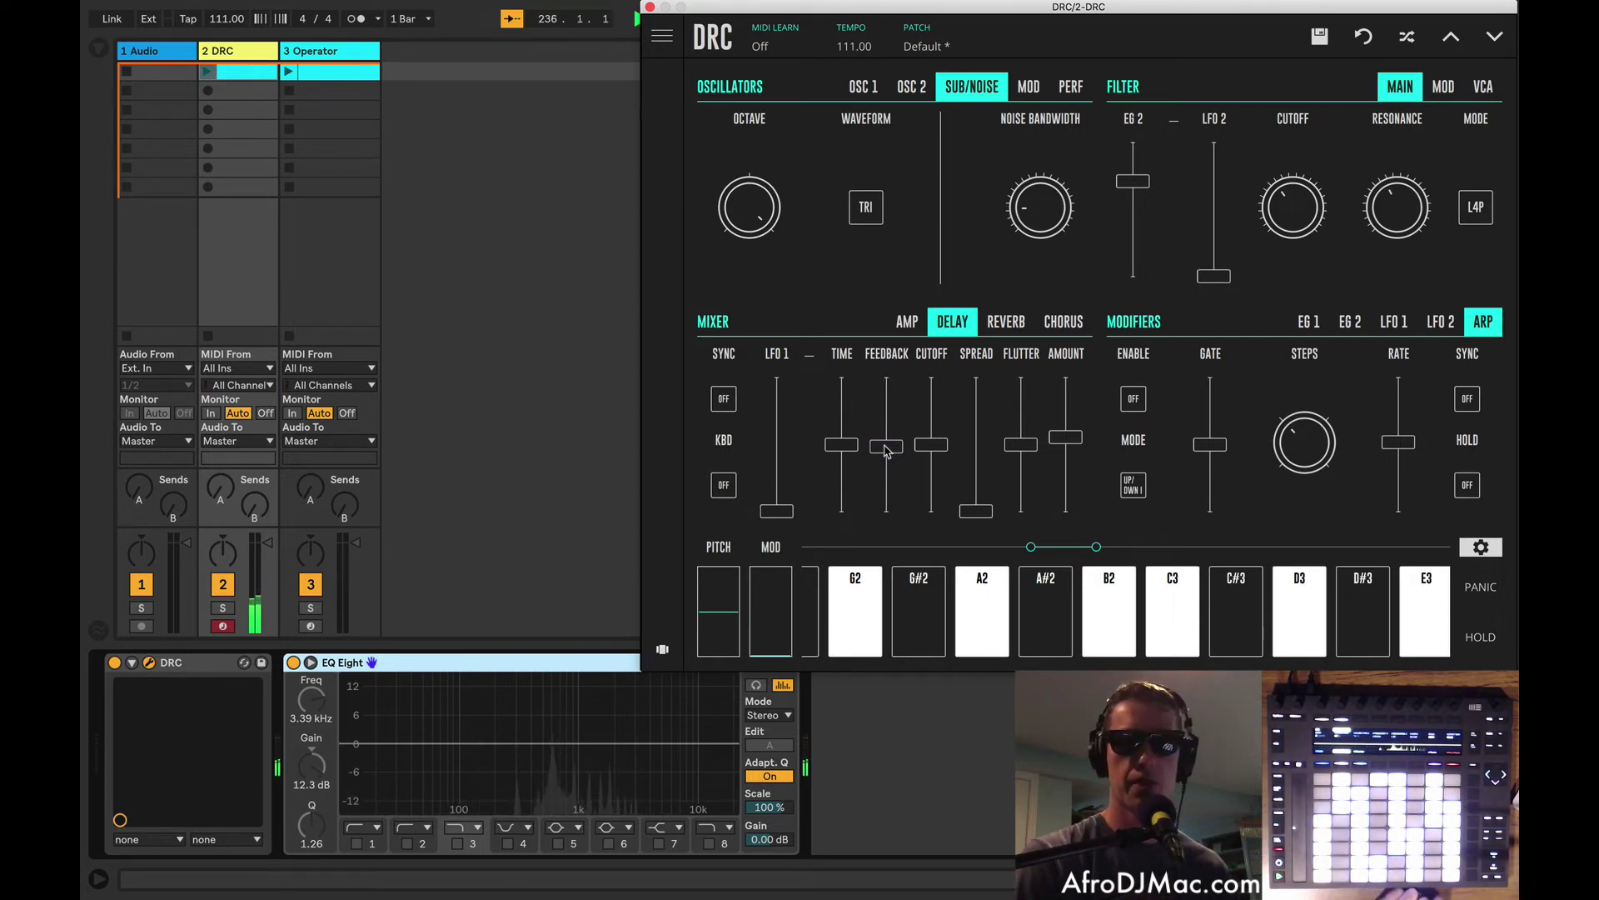
left_click_drag(886, 451, 846, 477)
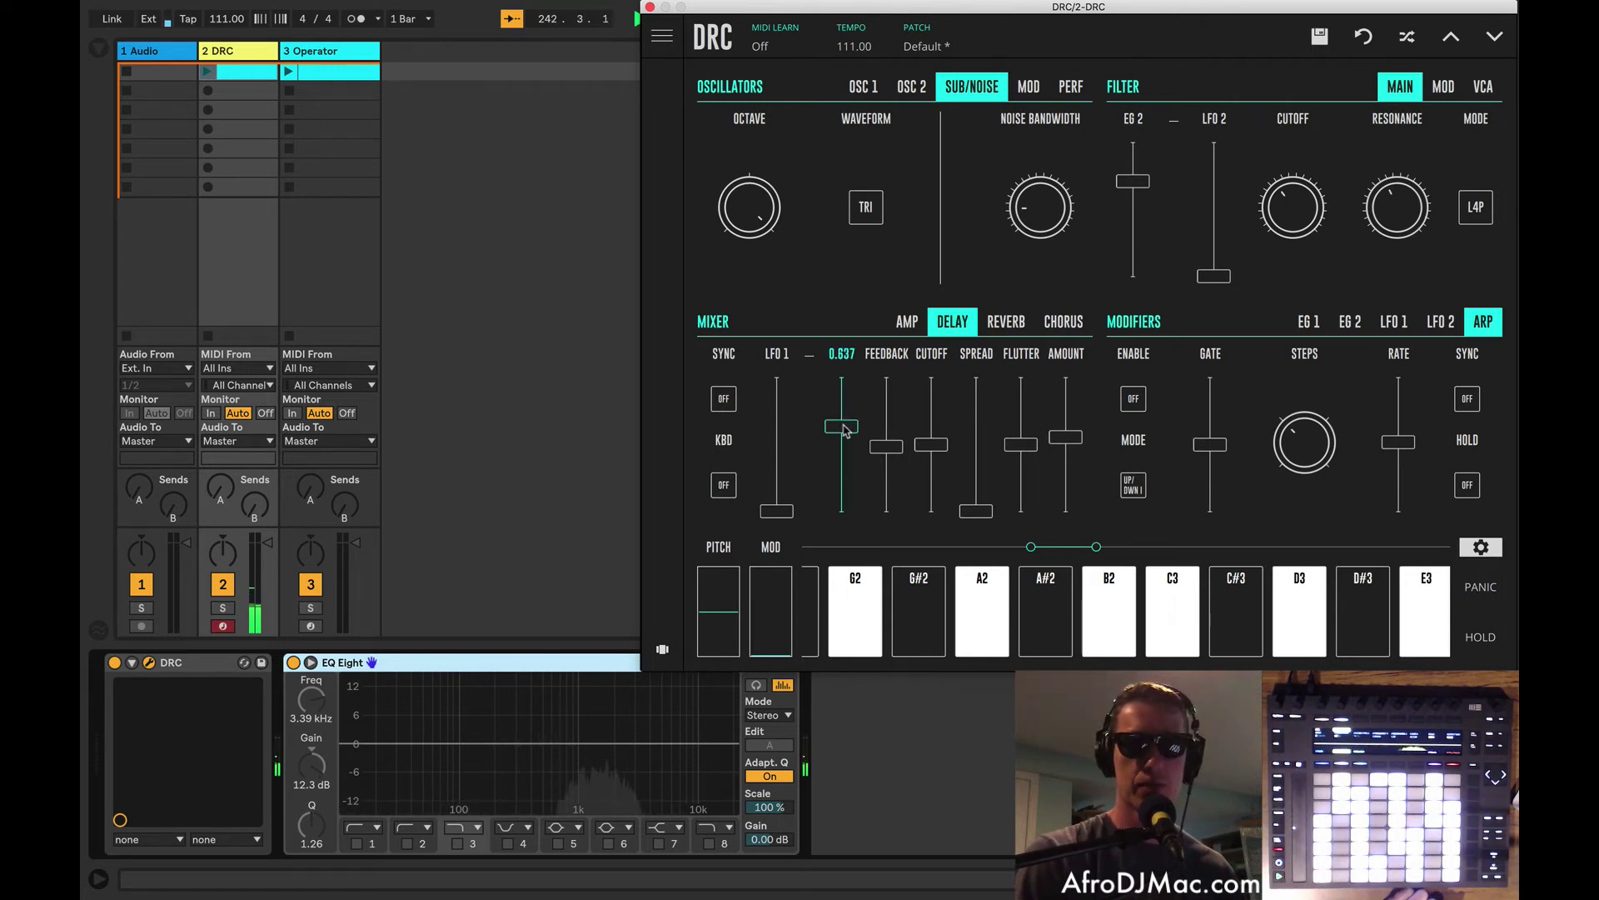
left_click_drag(846, 429, 845, 429)
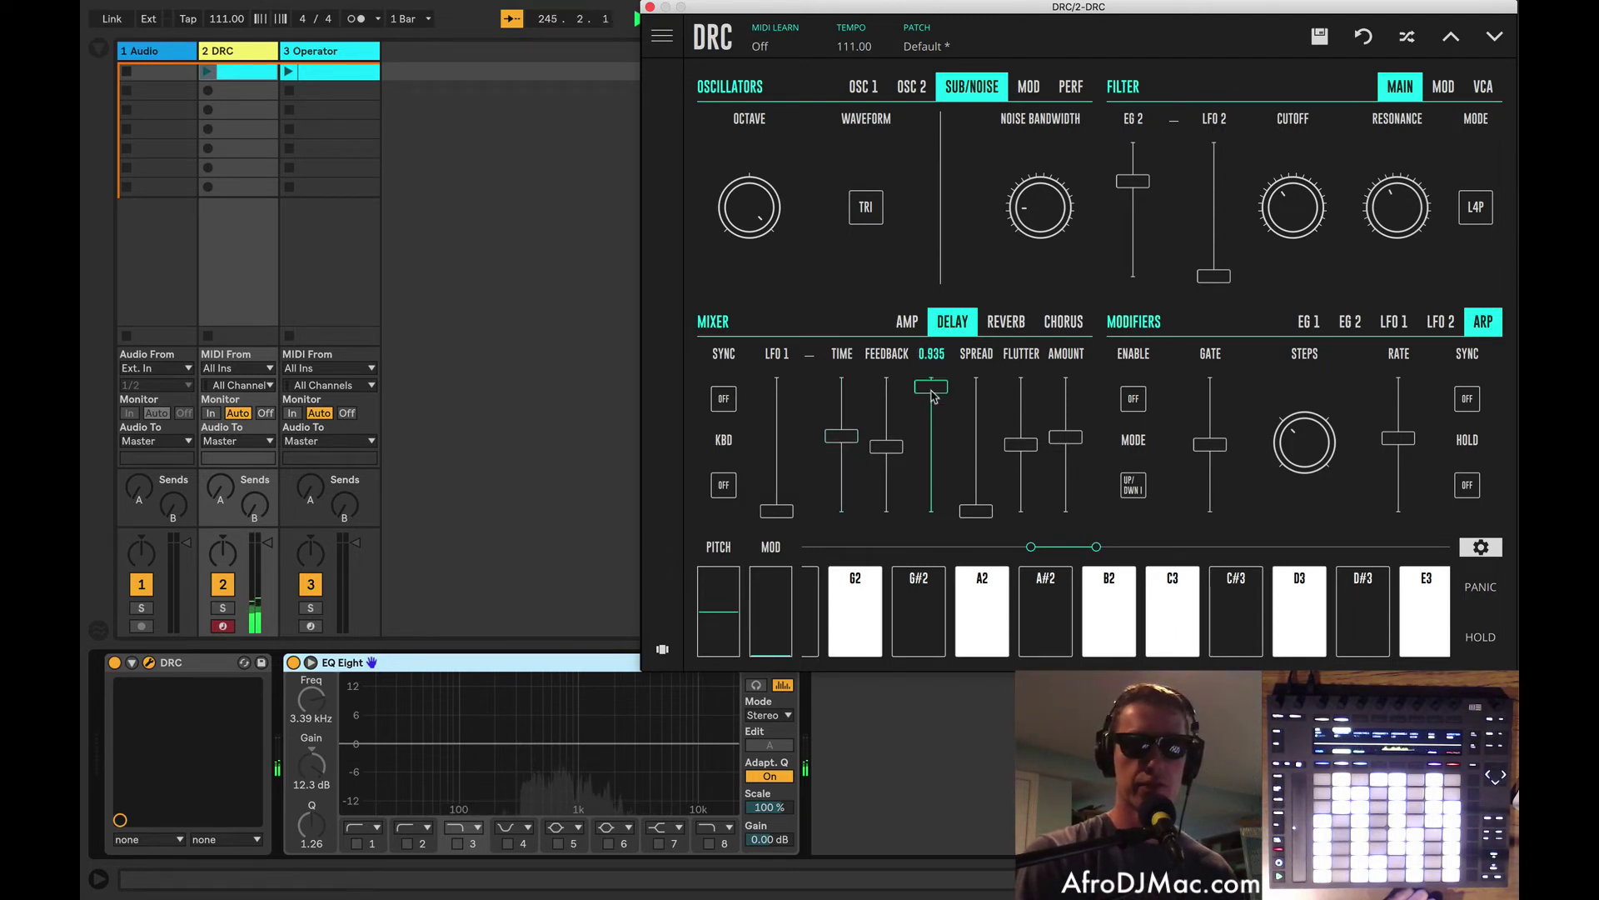
left_click_drag(933, 397, 932, 491)
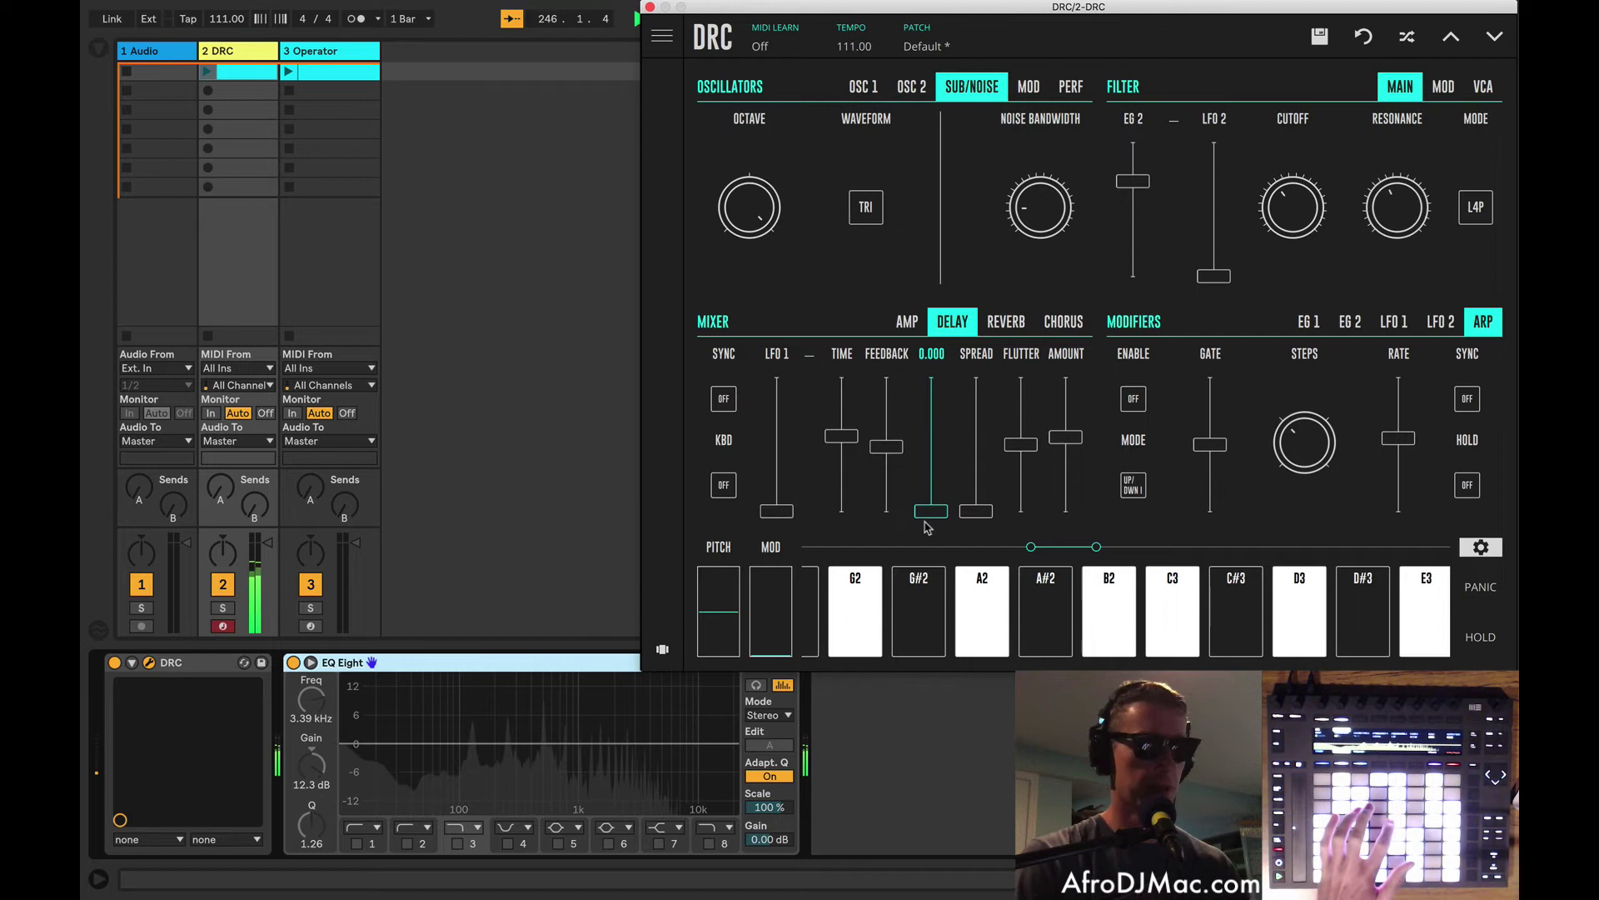
left_click_drag(927, 527, 919, 310)
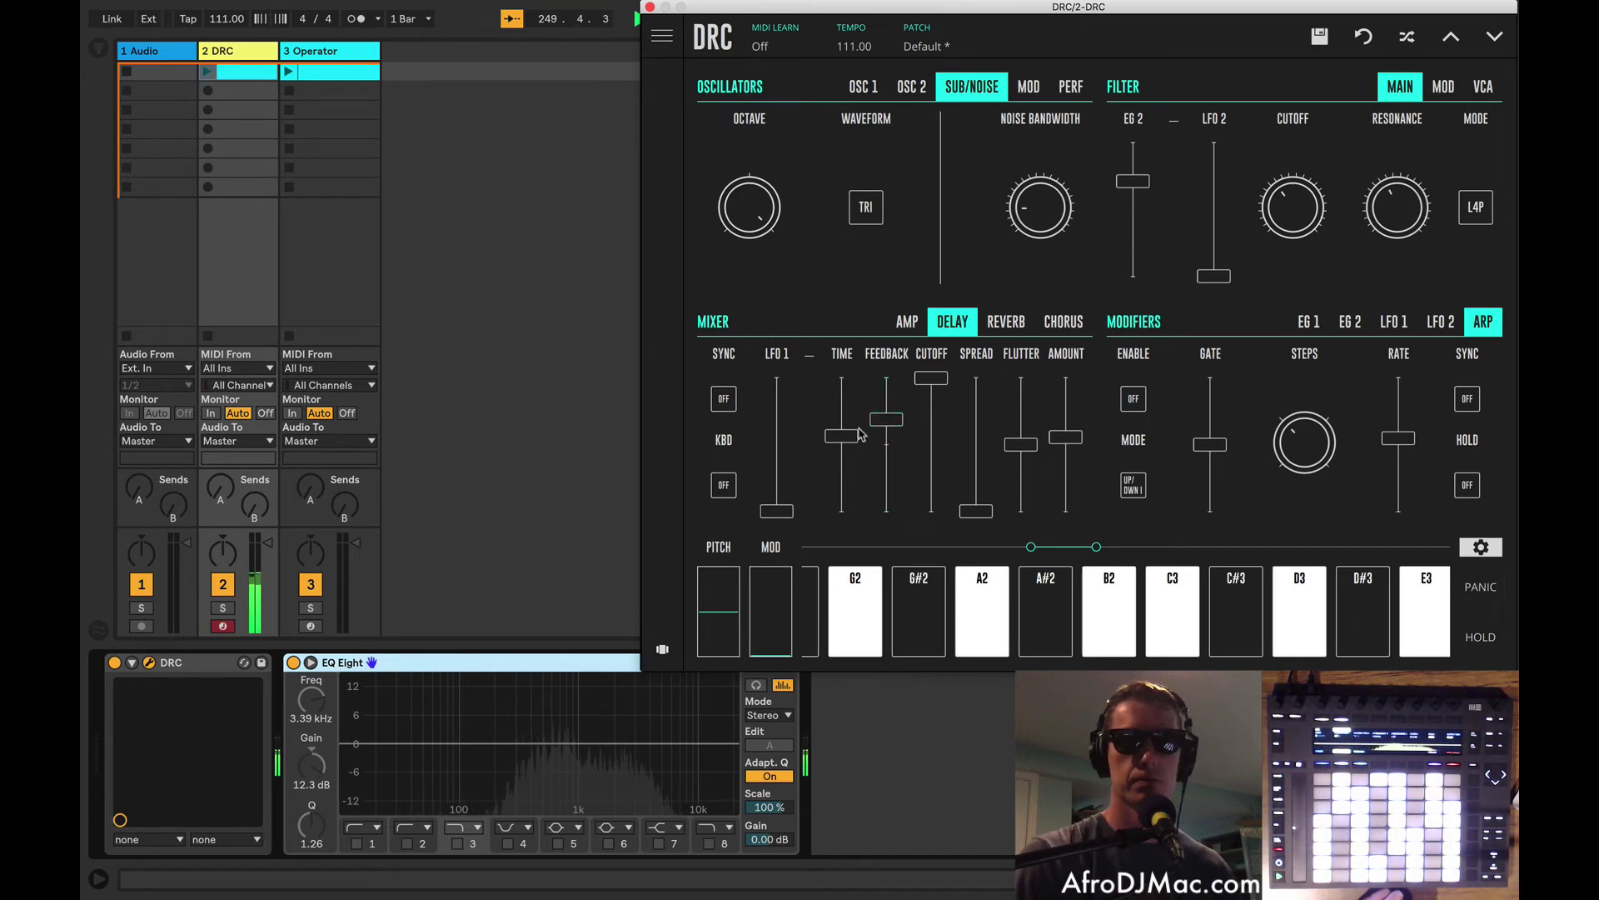
mouse_move(861, 434)
left_mouse_down()
mouse_move(884, 494)
mouse_move(884, 447)
left_mouse_up()
left_click(842, 457)
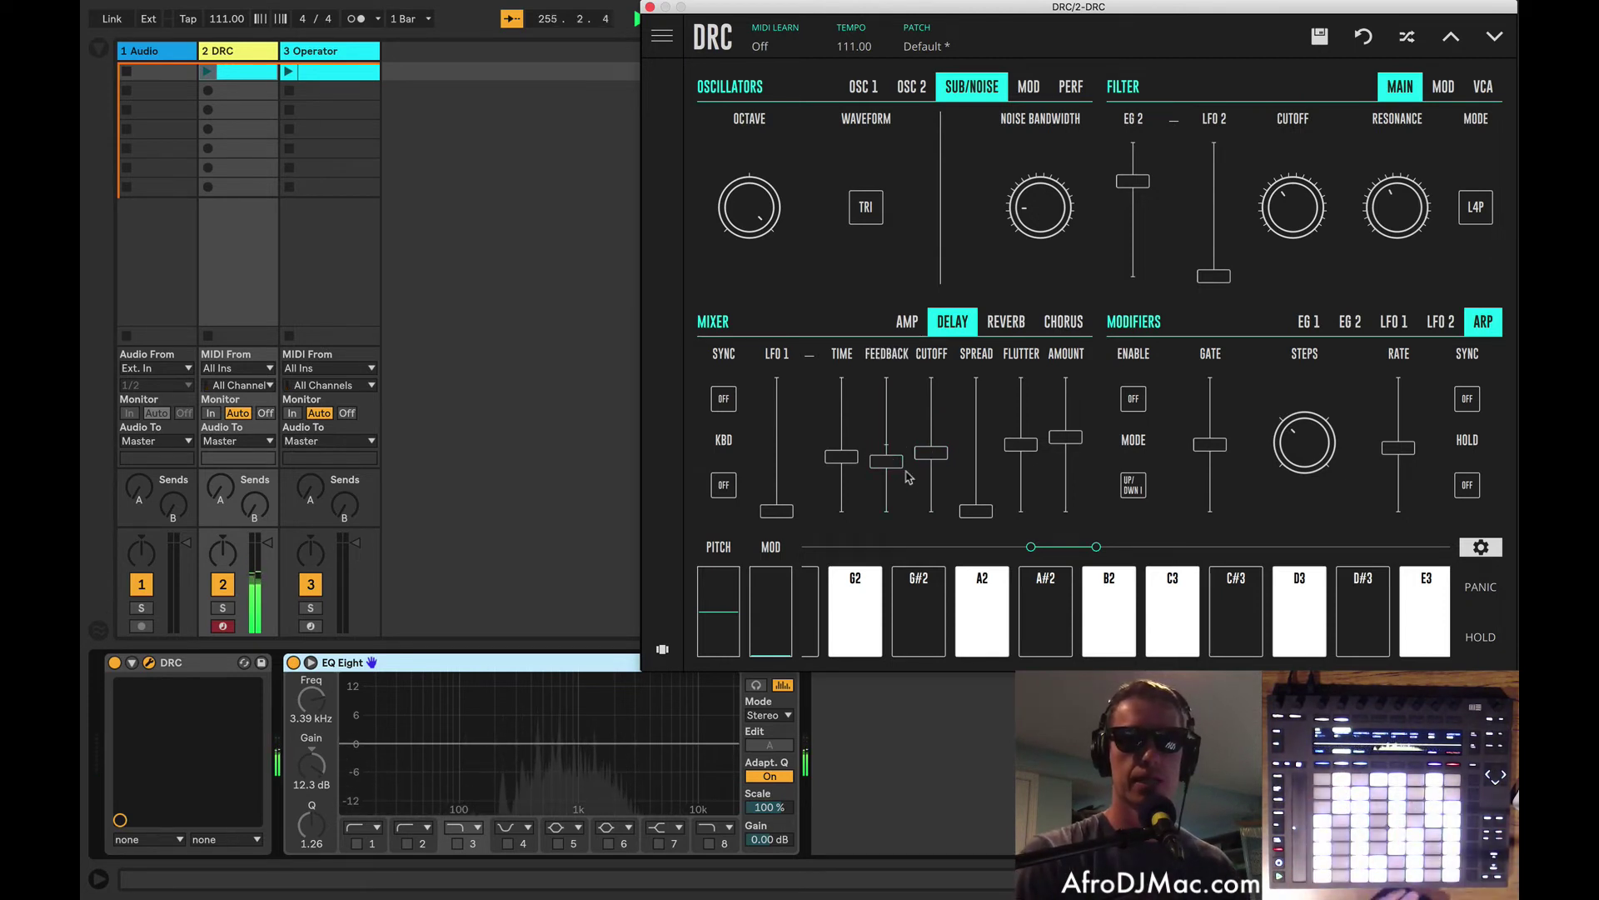
Widen the delay spread and raise flutter to about 0.669
left_click_drag(963, 505, 966, 441)
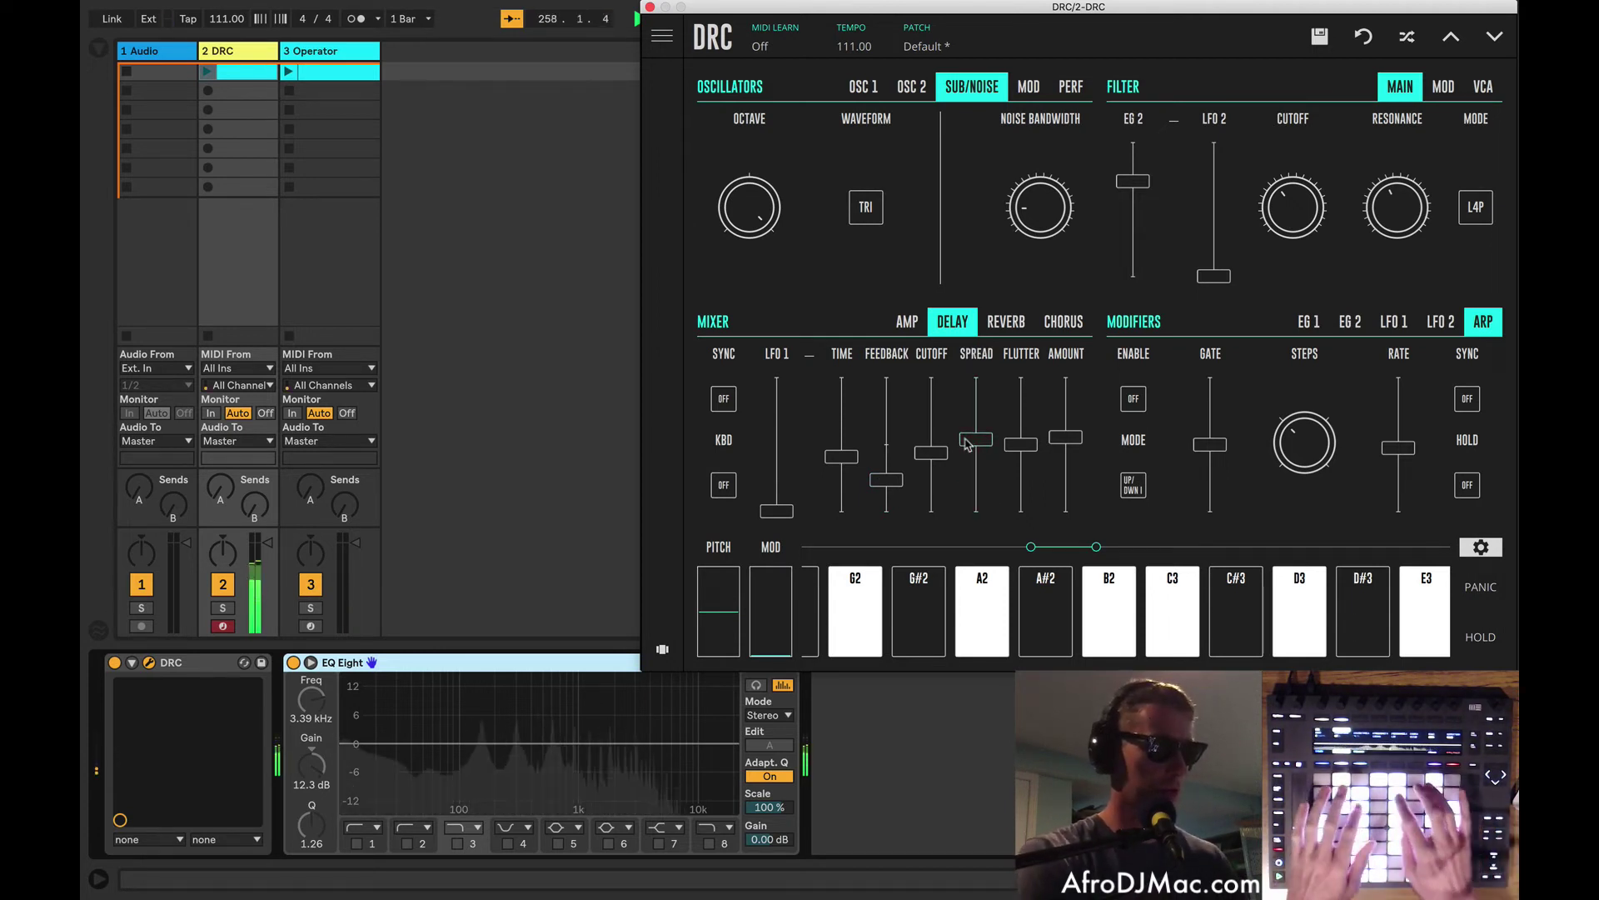
left_click_drag(967, 442, 966, 443)
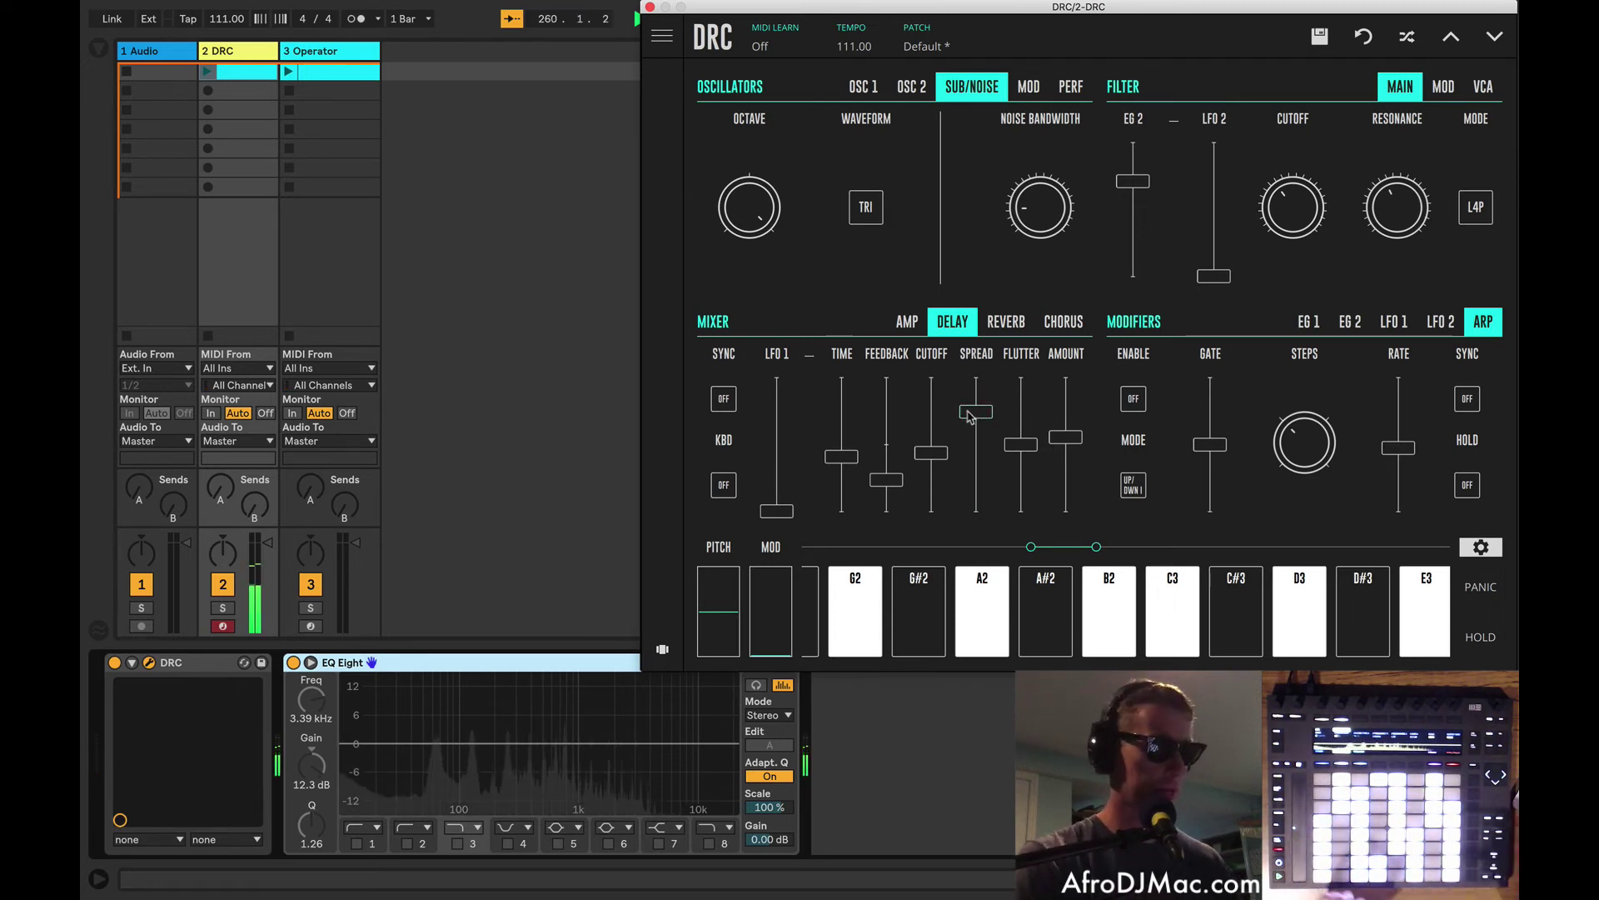
left_click_drag(968, 416, 971, 390)
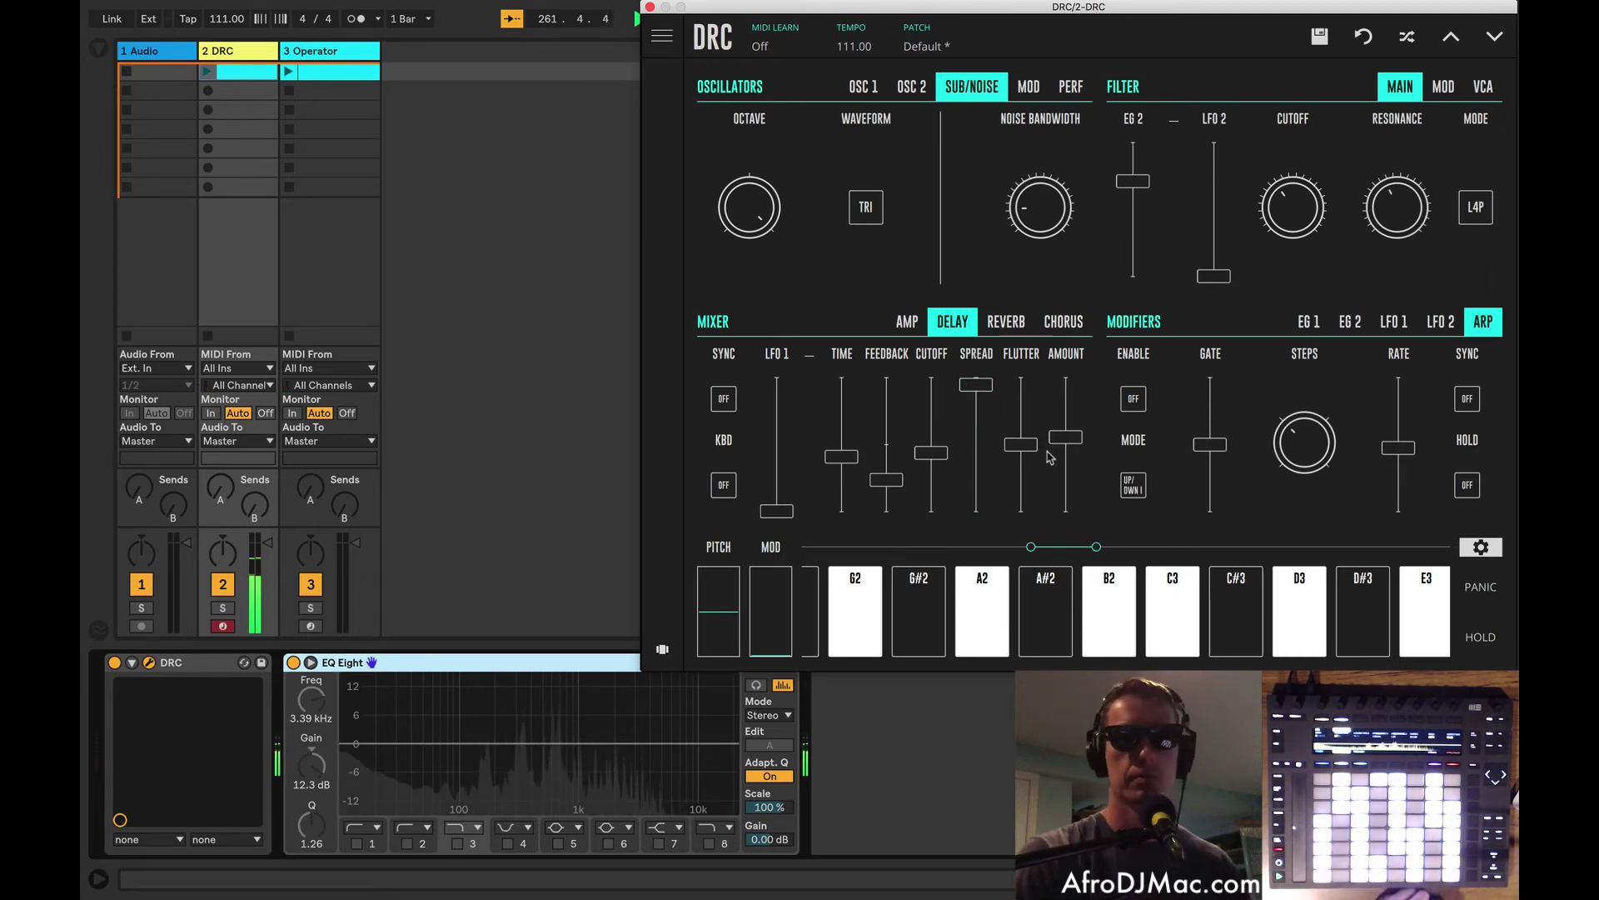
mouse_move(1021, 444)
left_mouse_down()
mouse_move(1031, 394)
mouse_move(1031, 458)
mouse_move(1028, 427)
left_mouse_up()
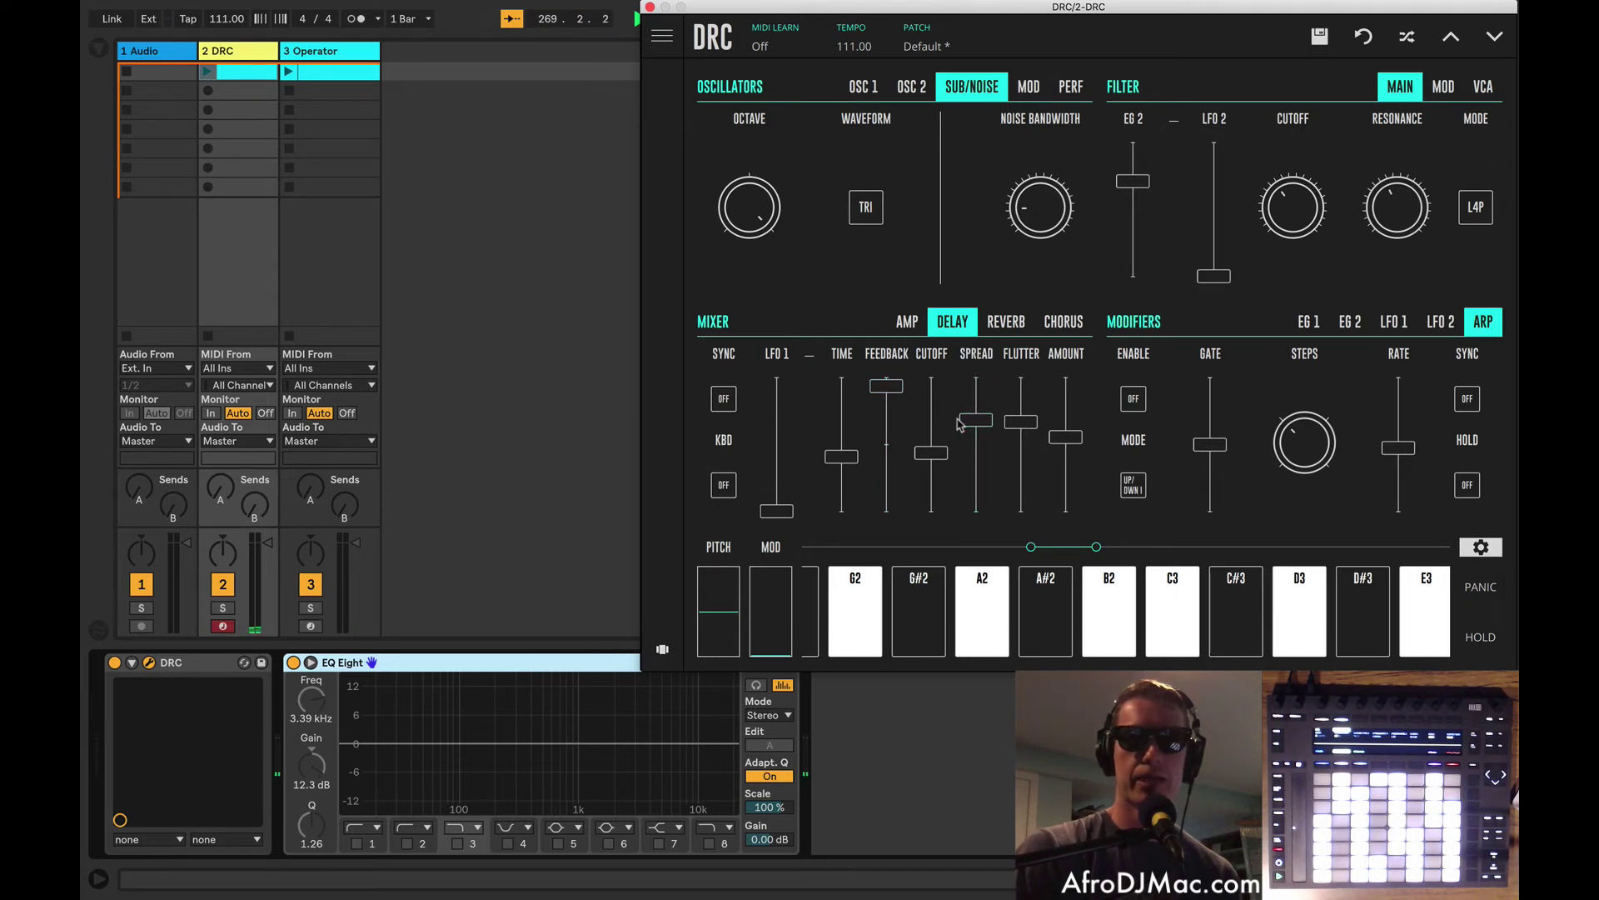
Drop the delay cutoff to about 0.180, time to near 0.490, and feedback to about 0.773
left_click_drag(887, 403, 888, 405)
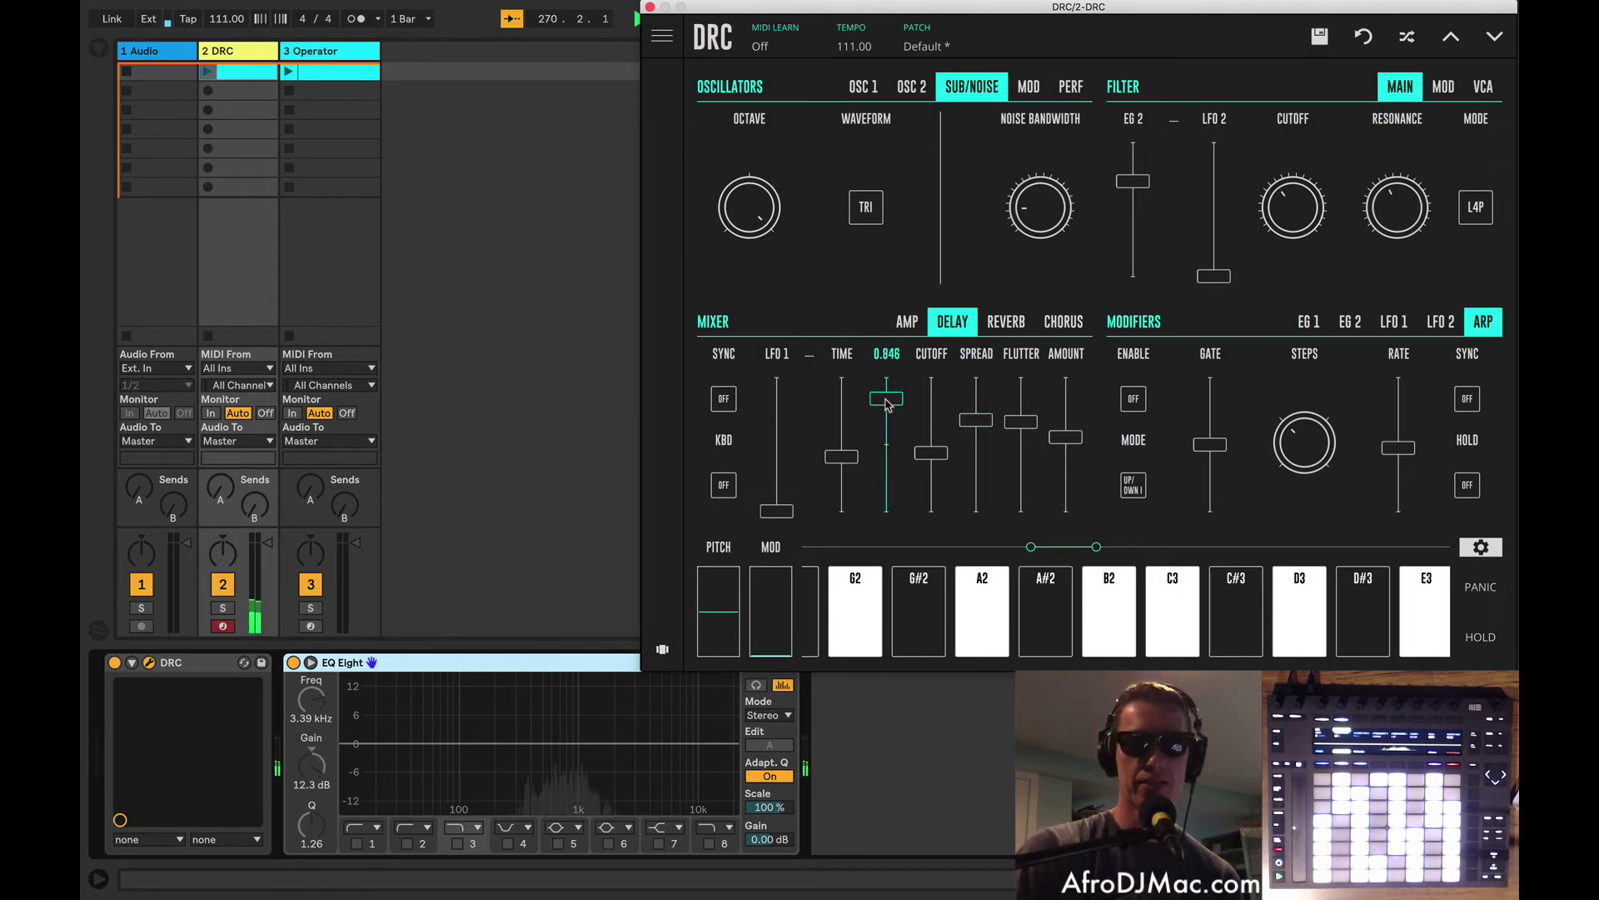
left_click_drag(931, 469, 931, 493)
left_click_drag(888, 406, 892, 419)
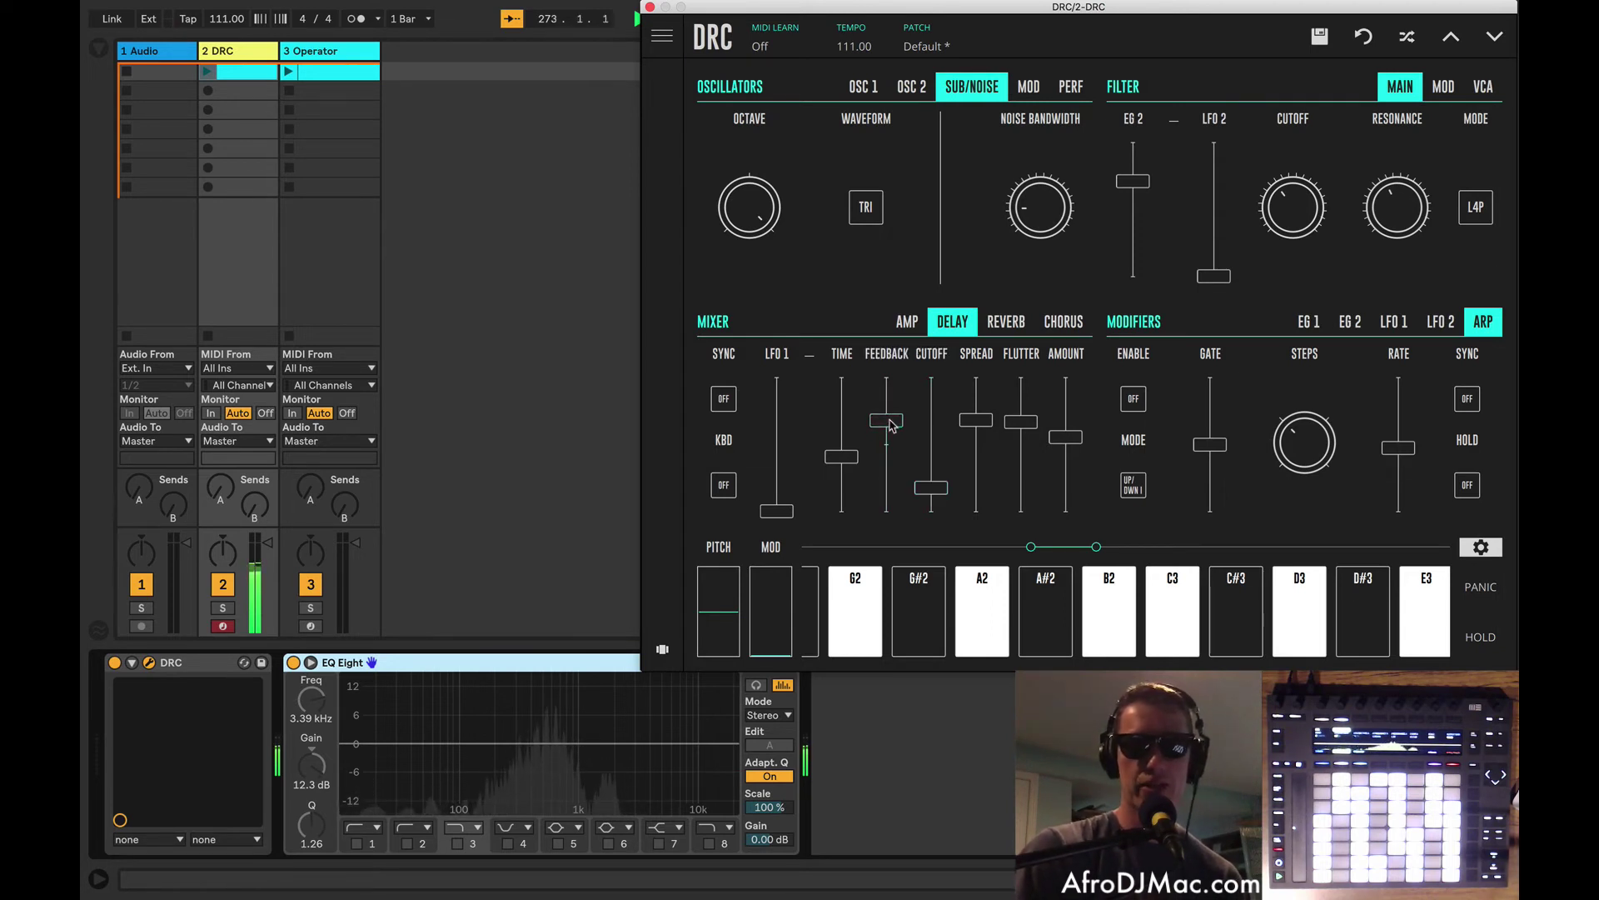
left_click_drag(848, 468, 848, 475)
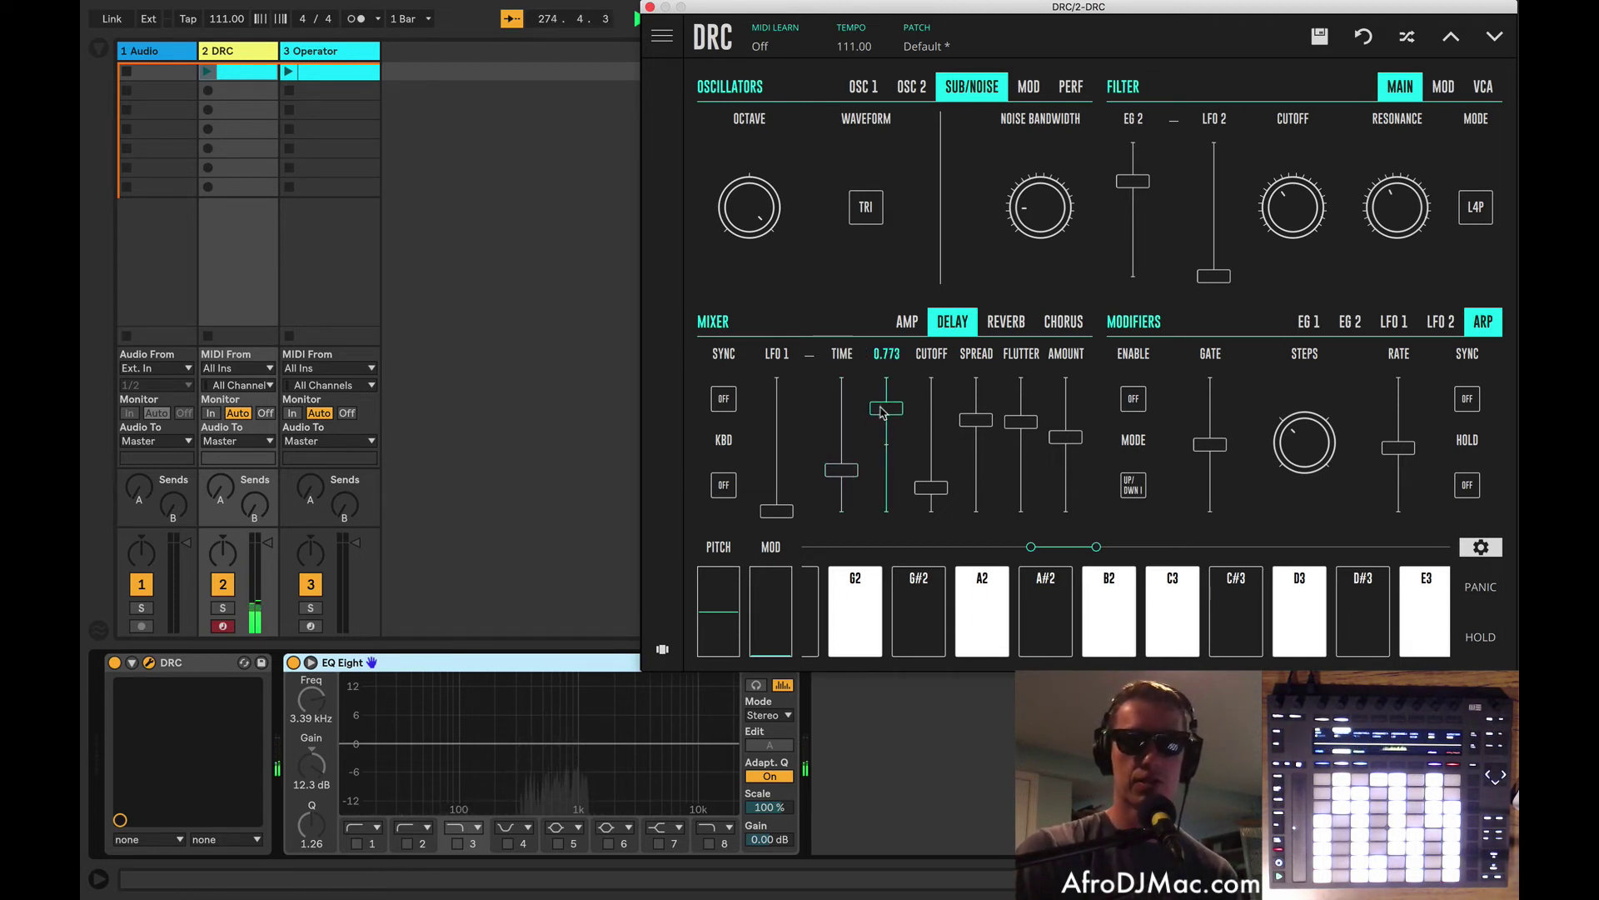
mouse_move(844, 472)
left_mouse_down()
mouse_move(840, 438)
mouse_move(848, 479)
left_mouse_up()
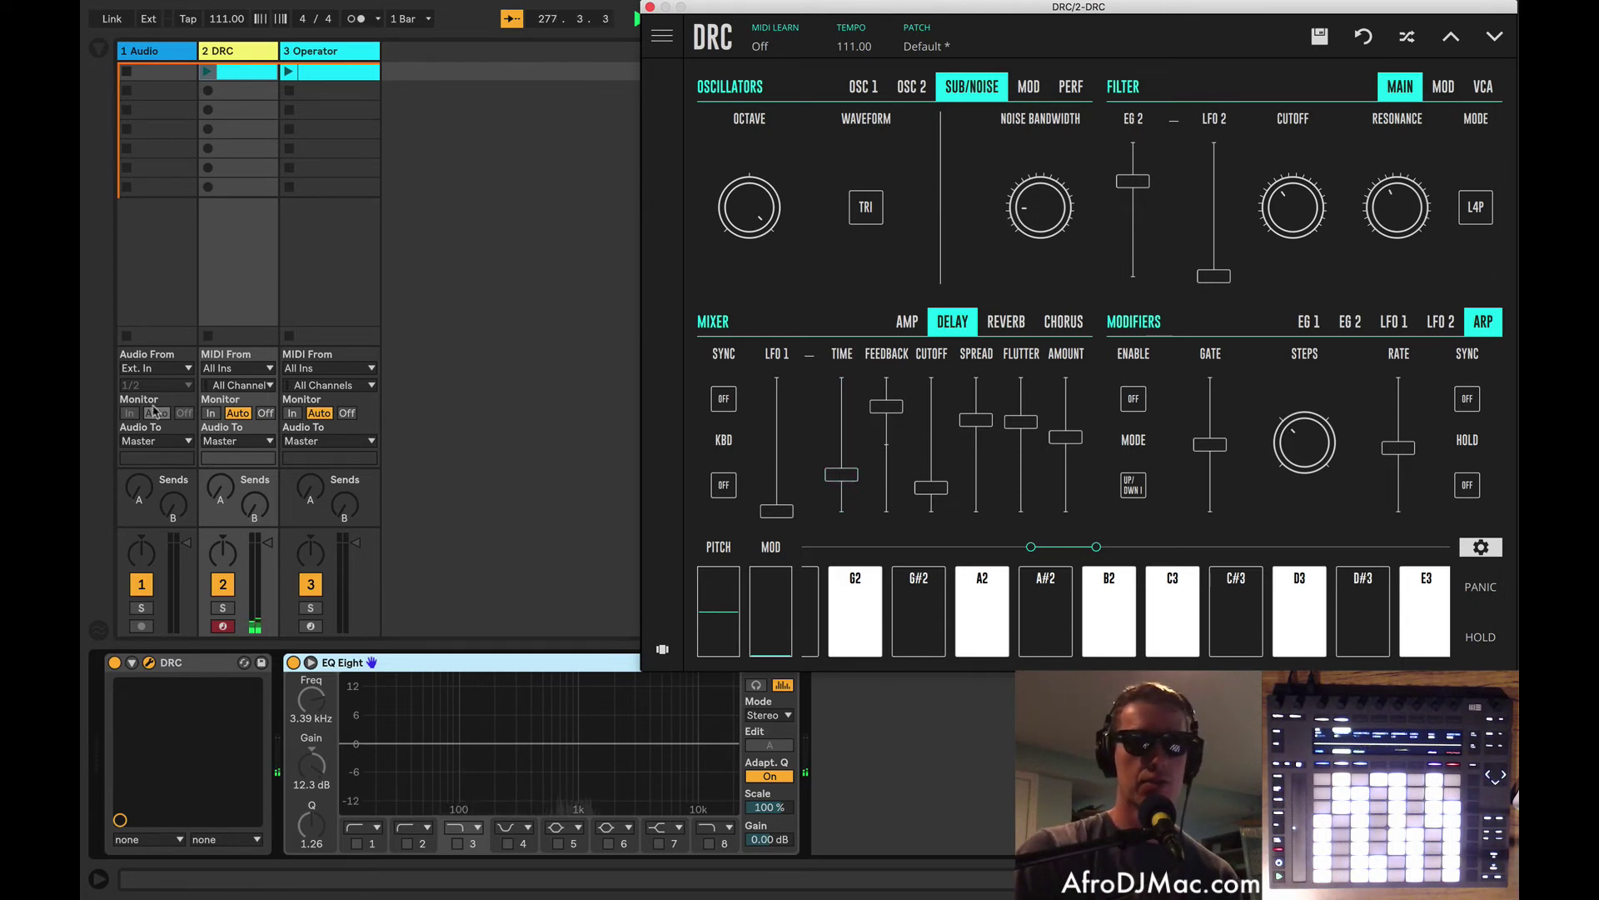
Set track 1's input to Resampling, arm it and start recording
left_click(157, 367)
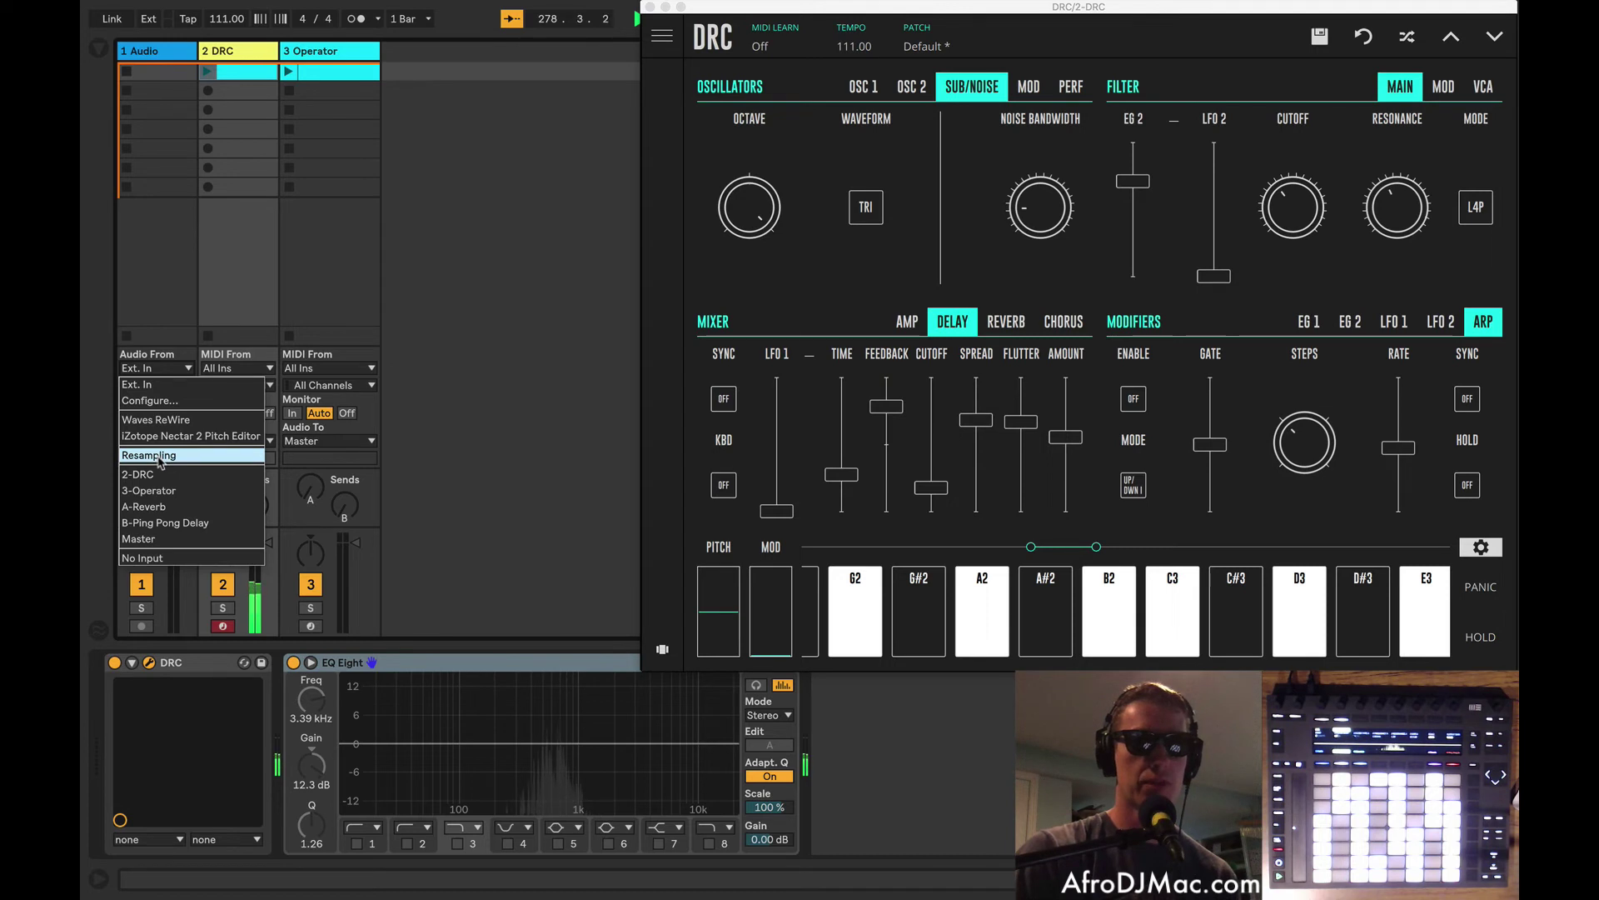
left_click(158, 457)
left_click_drag(891, 408, 894, 448)
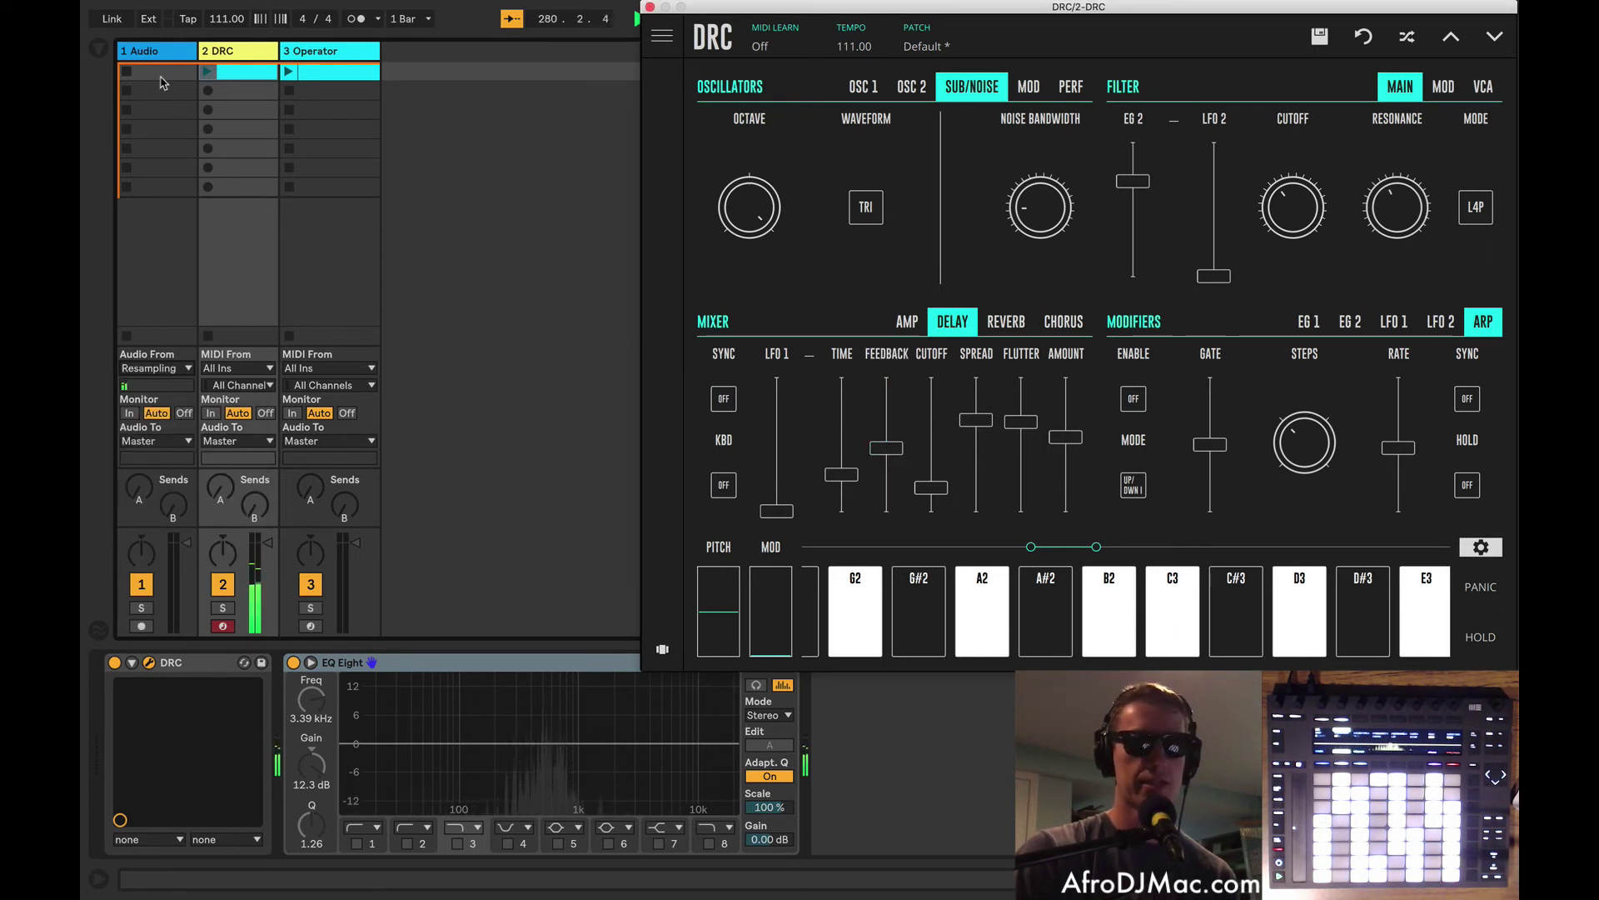
left_click(141, 626)
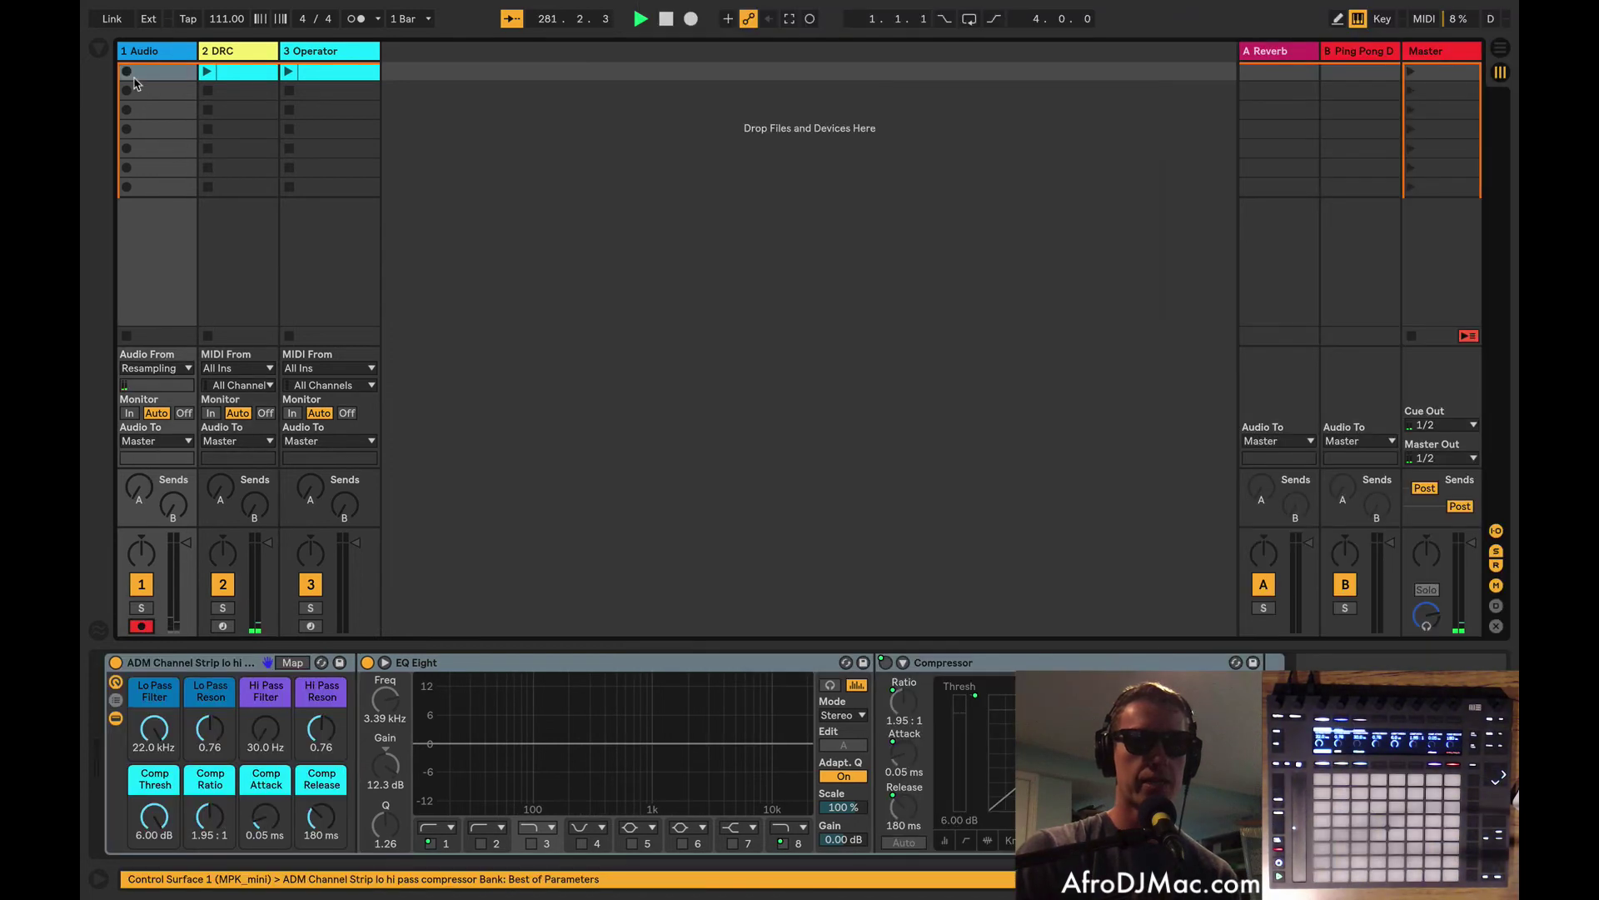
left_click(262, 55)
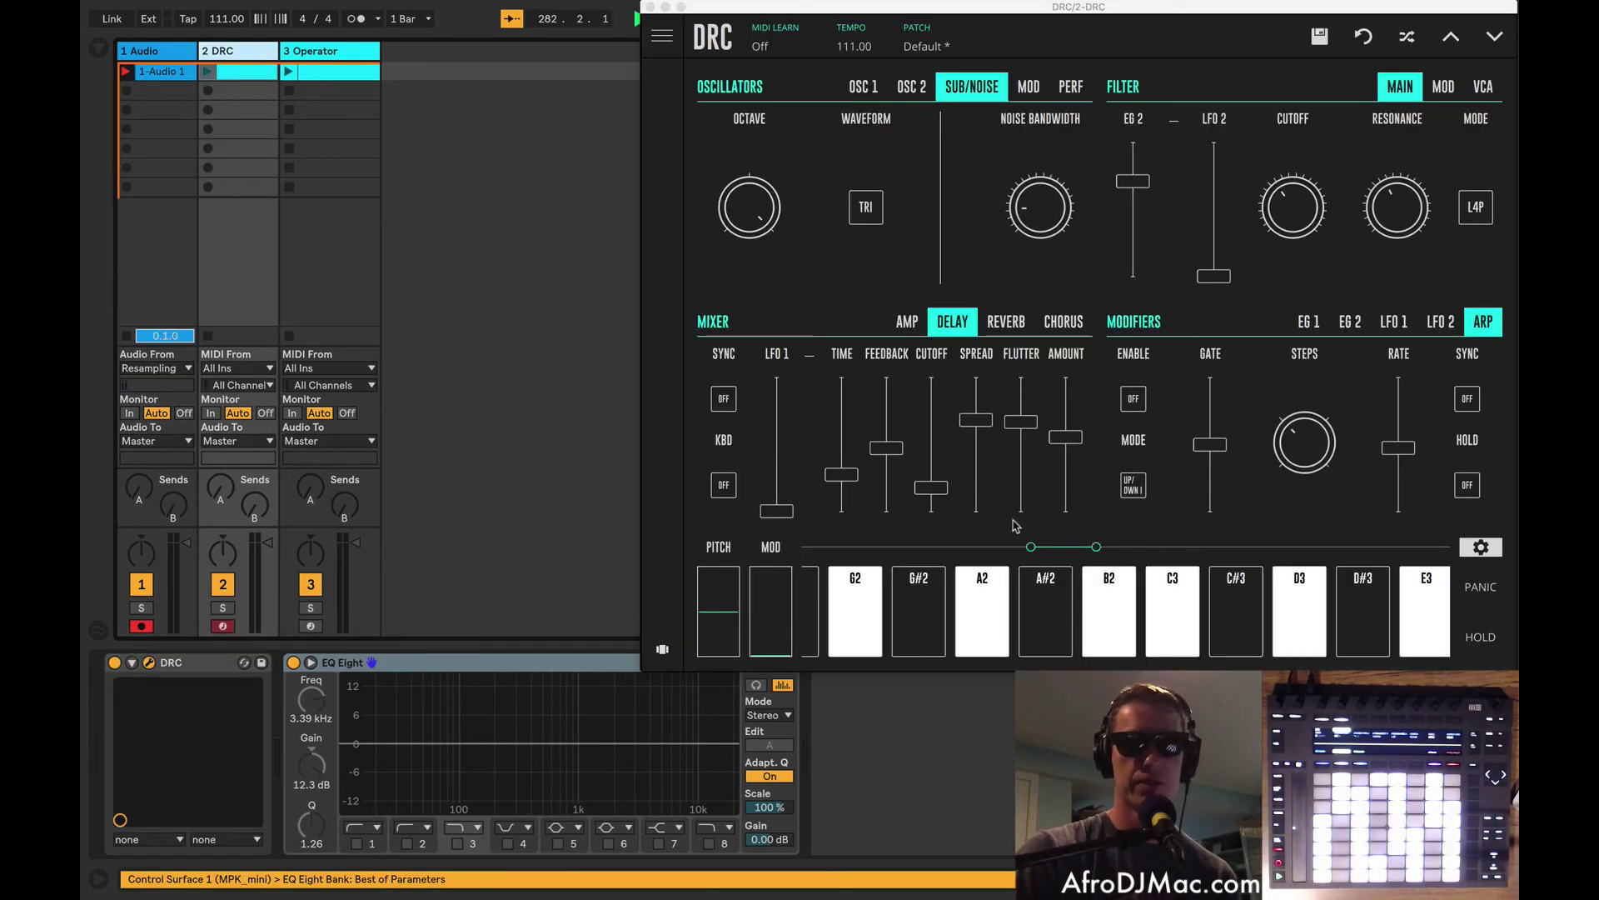
Sweep the delay time and feedback faders while recording, ending with time at its 1.000 maximum
left_click_drag(888, 448, 886, 412)
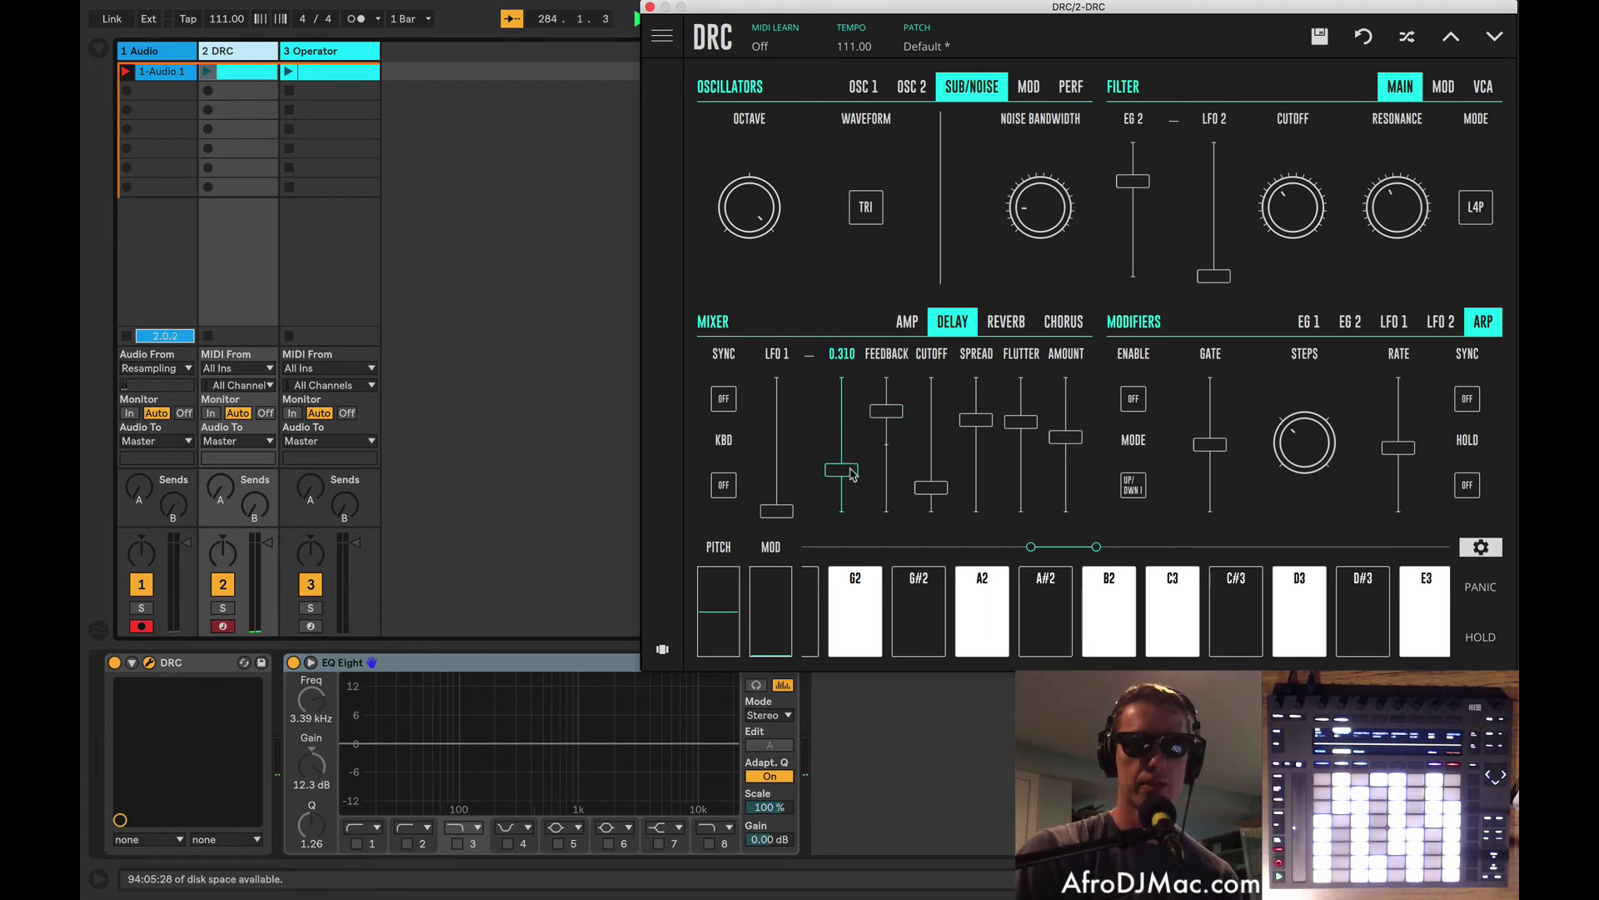
left_click_drag(849, 458, 883, 419)
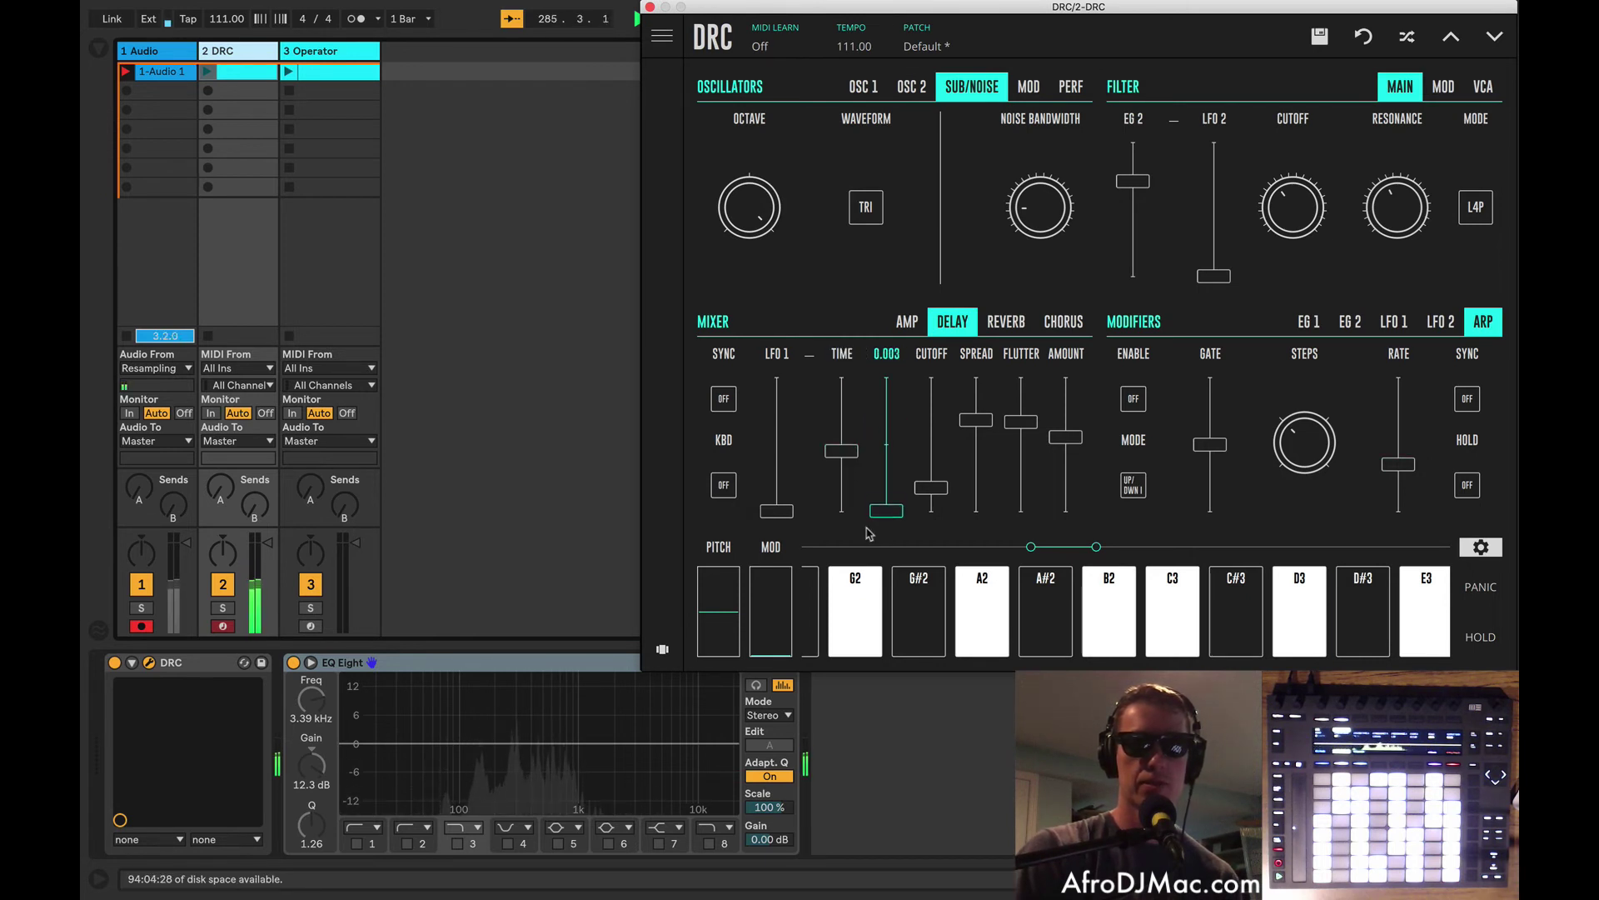
left_click_drag(855, 492, 864, 526)
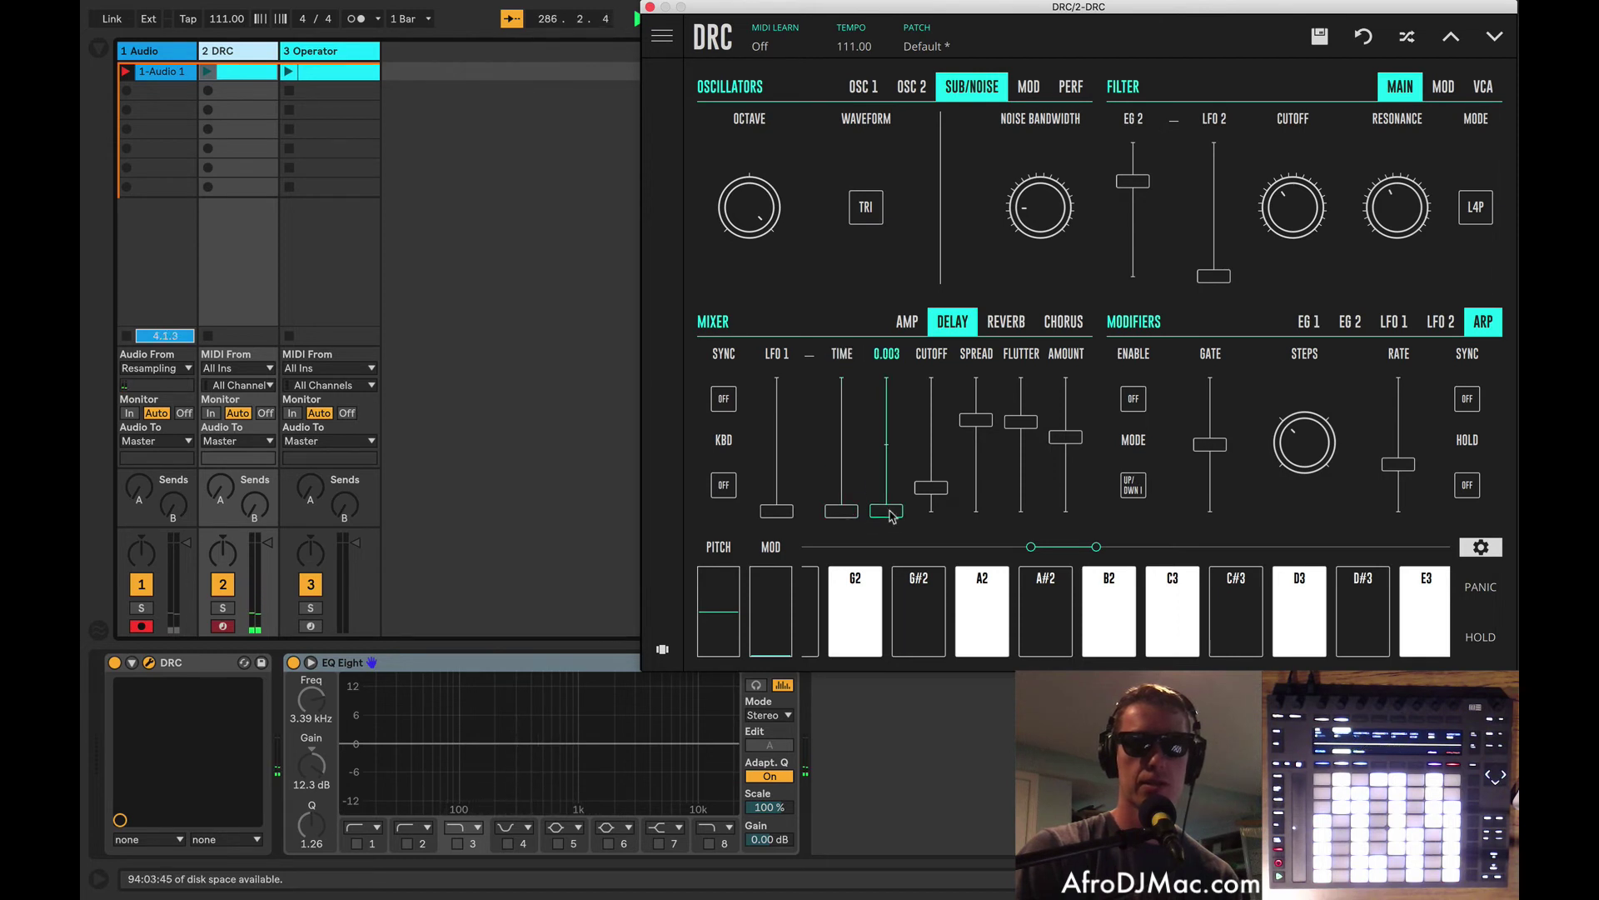
left_click_drag(880, 398, 880, 402)
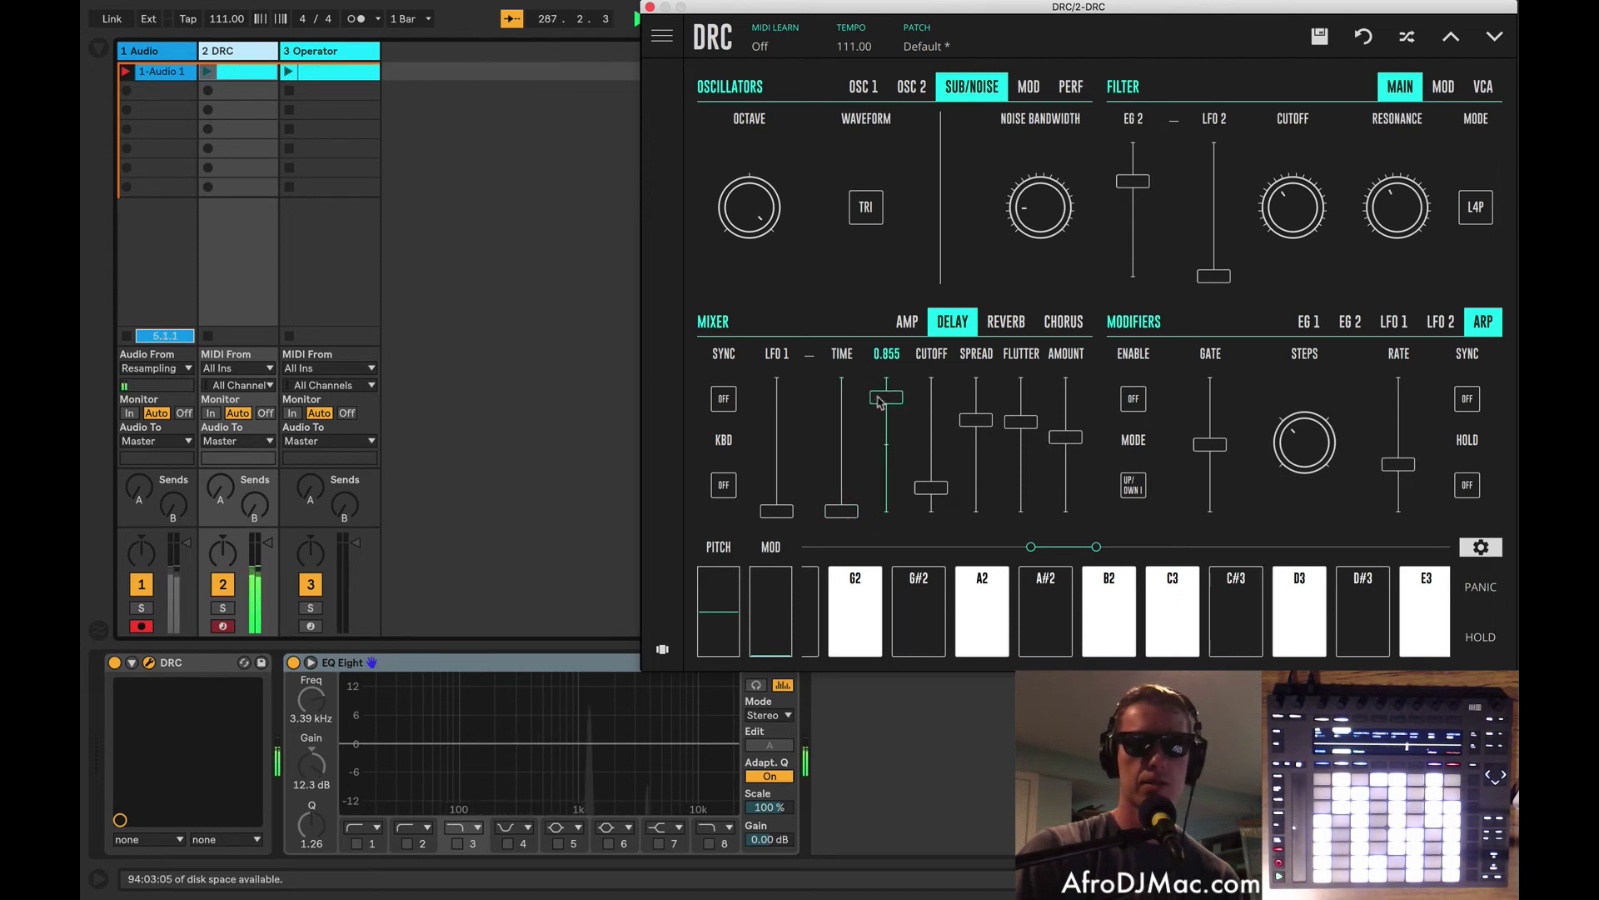
left_click_drag(843, 508, 846, 464)
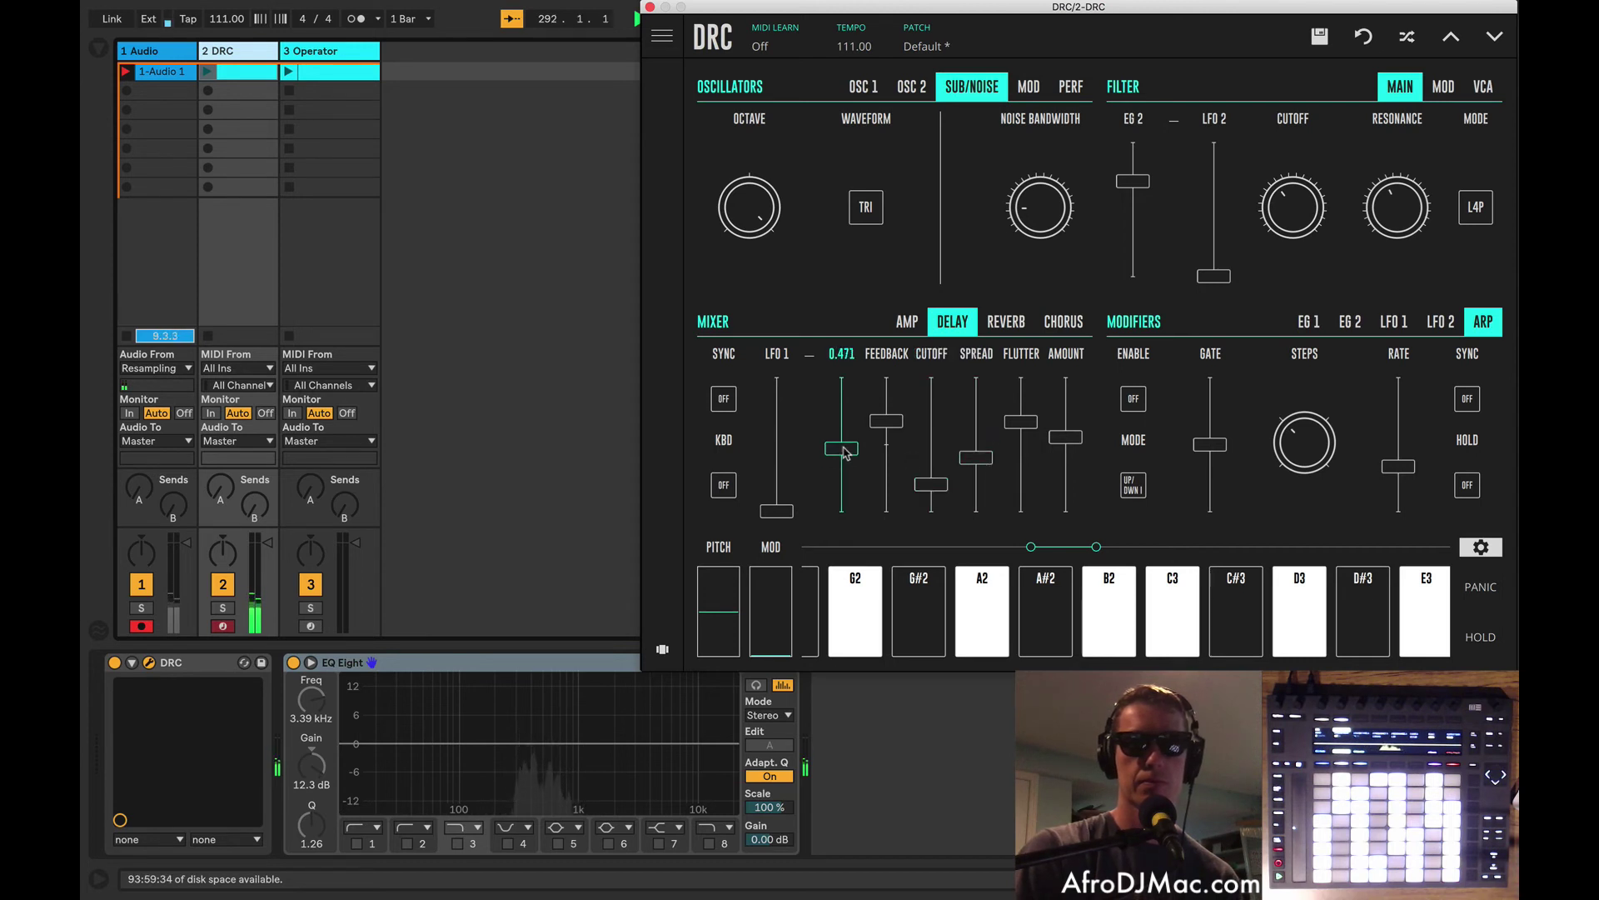
left_click_drag(889, 424, 889, 422)
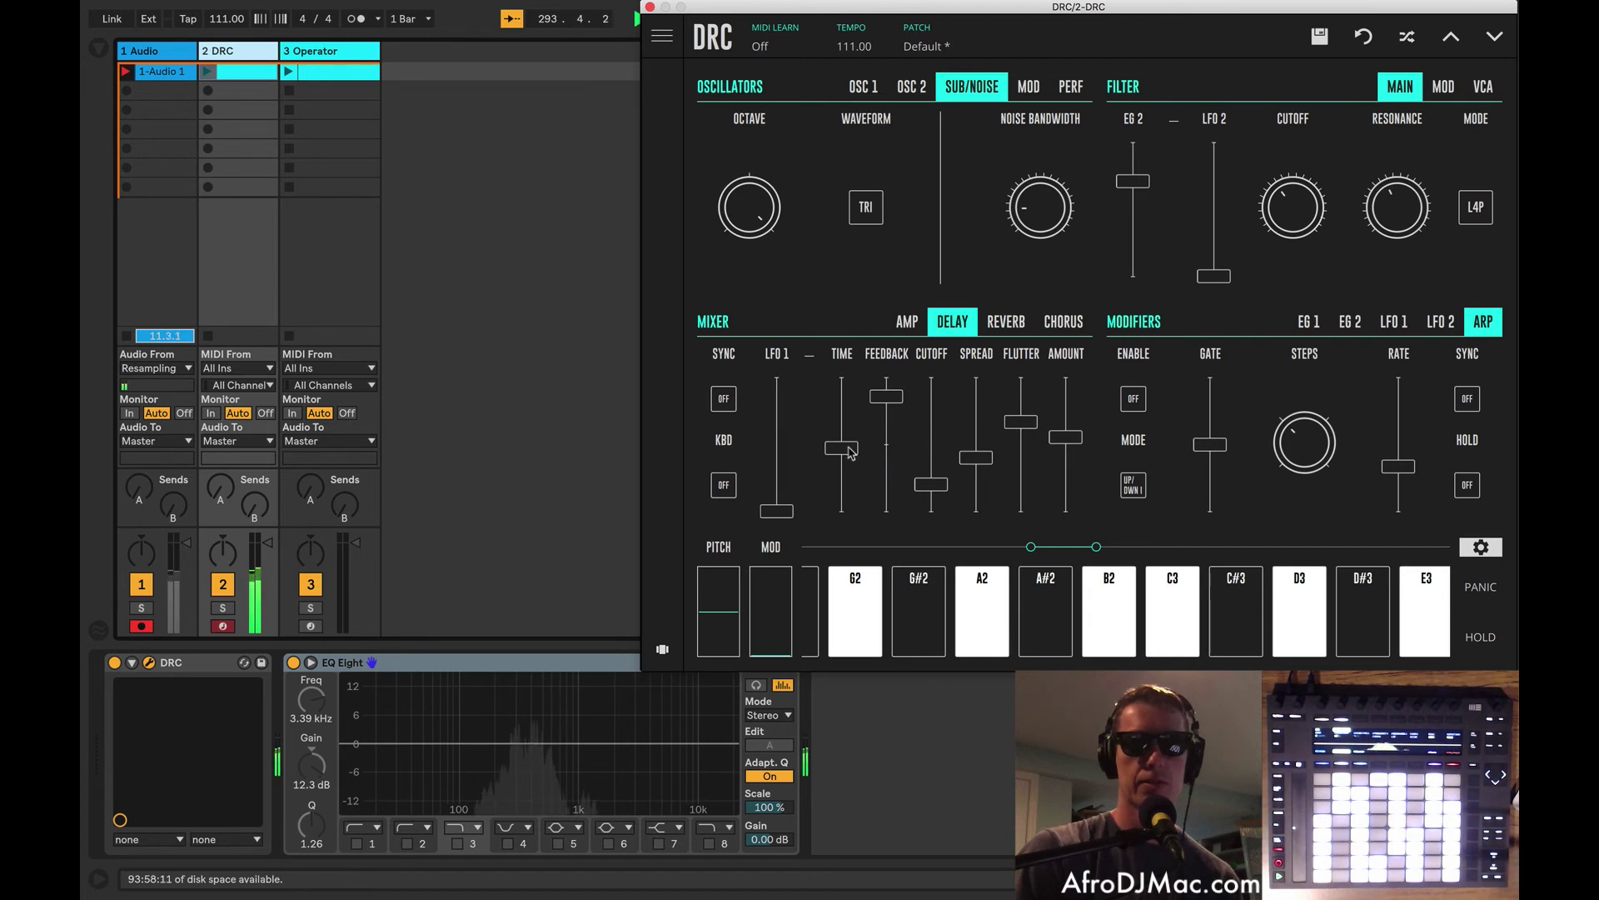
left_click_drag(850, 452, 874, 707)
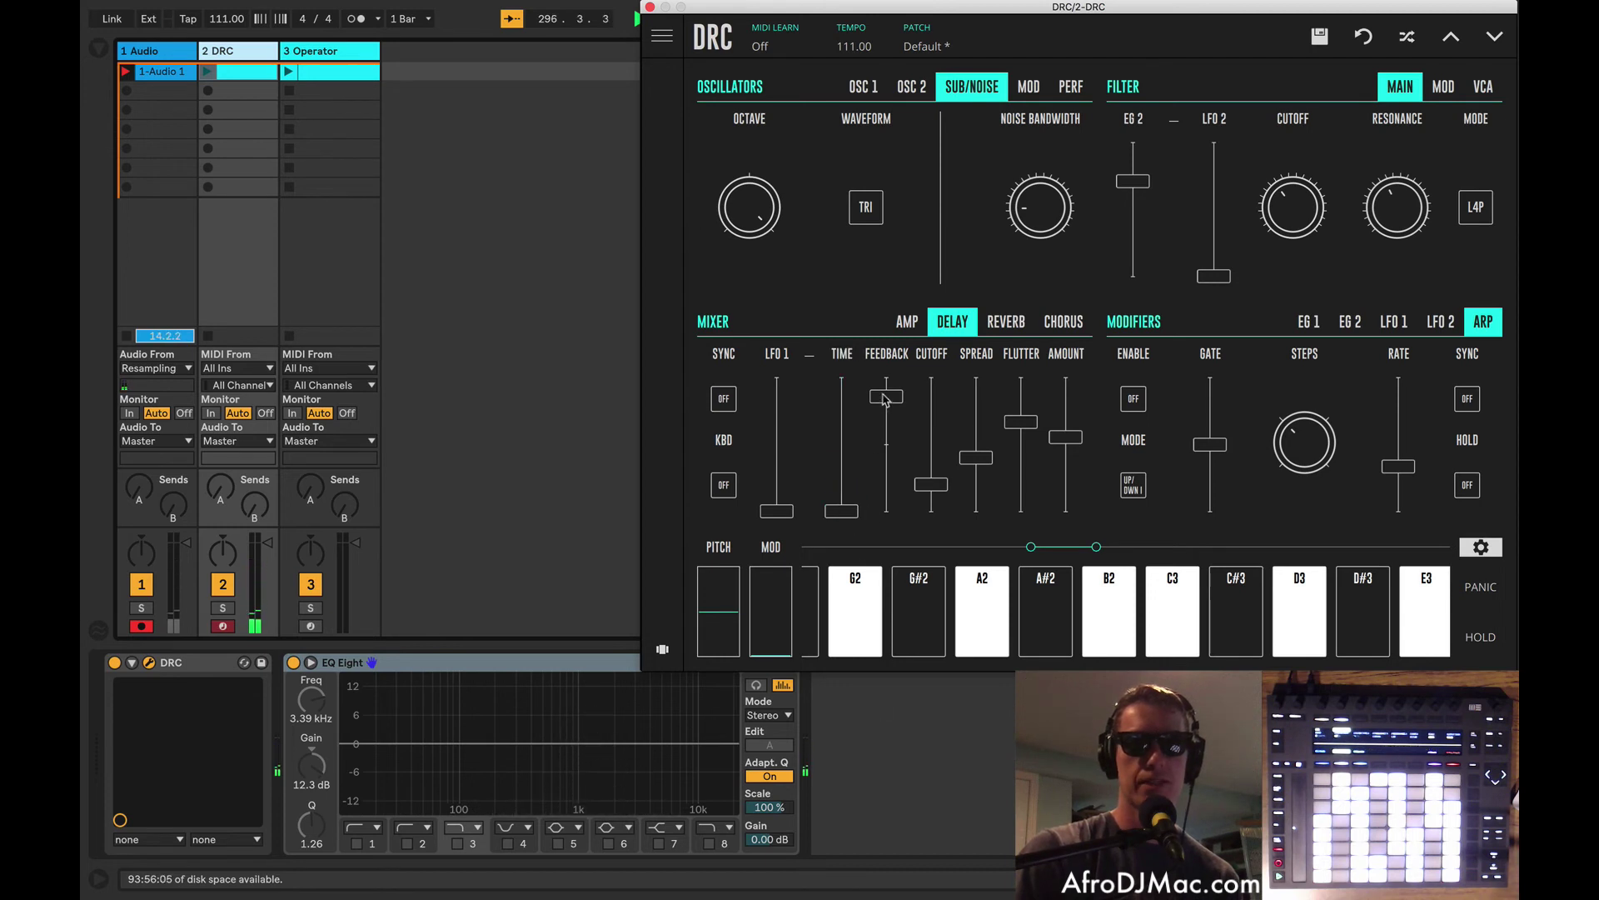
left_click_drag(846, 509, 843, 450)
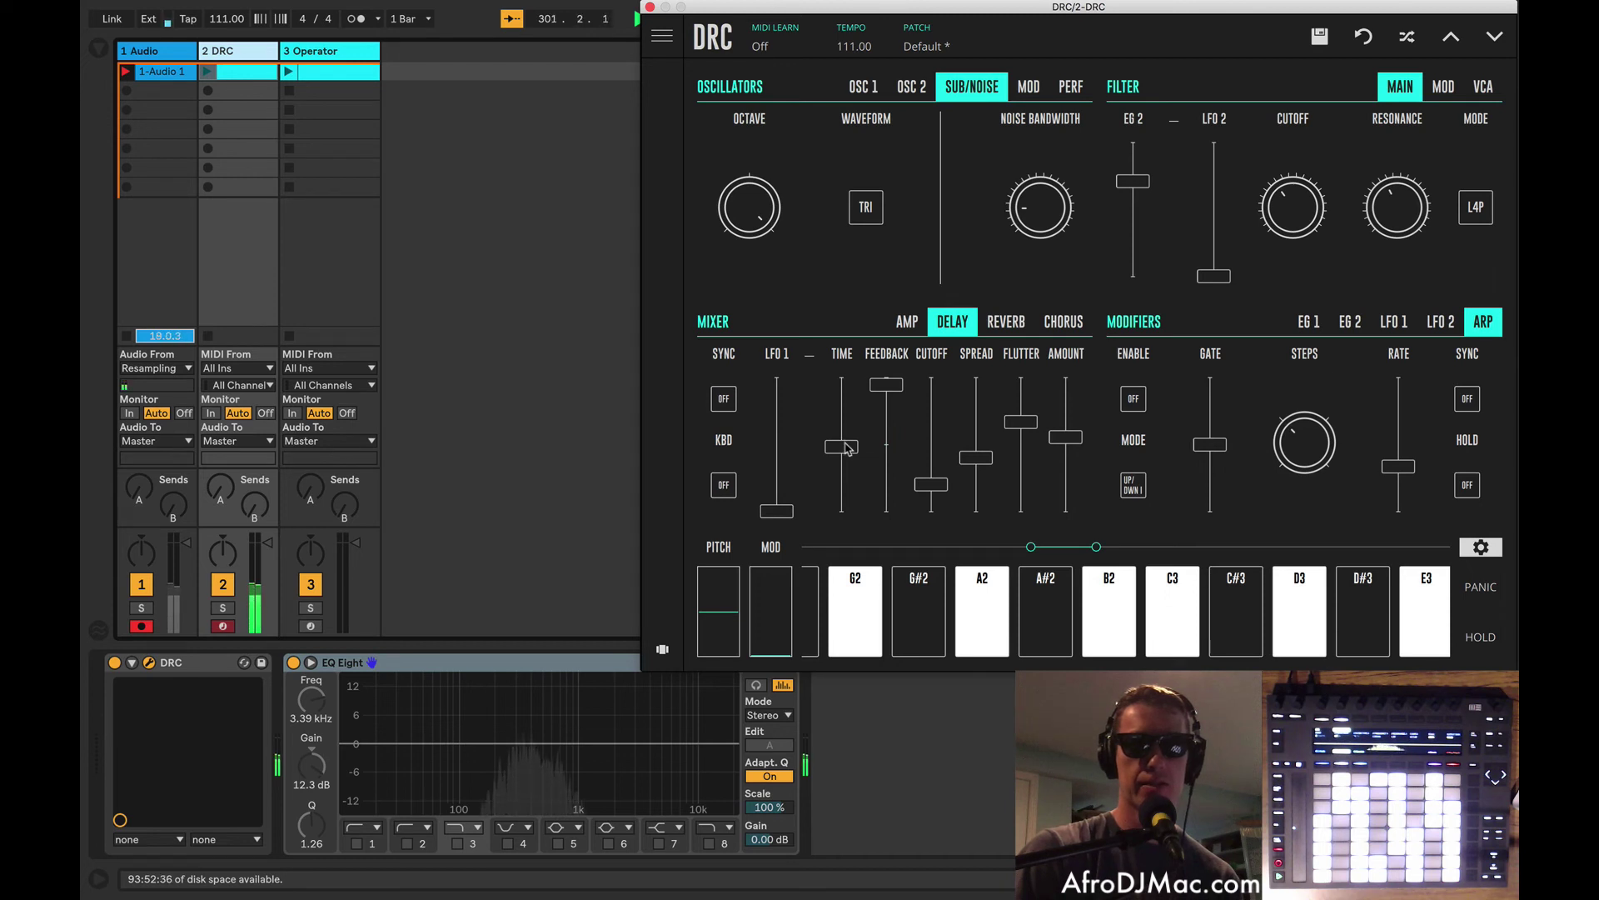
left_click_drag(847, 449, 887, 511)
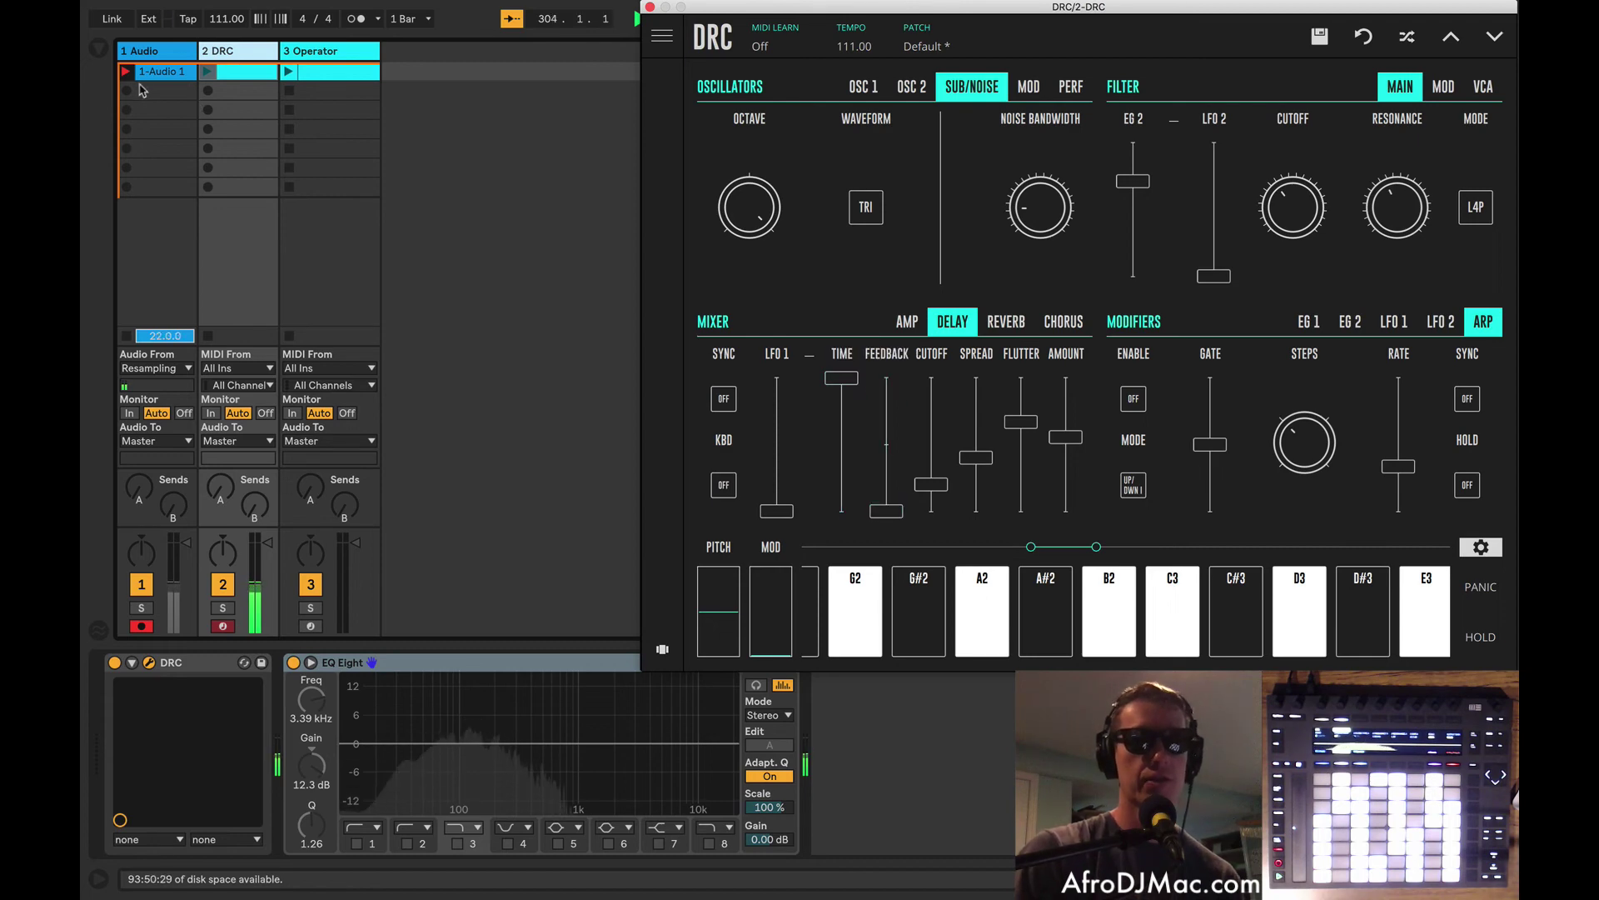
Open the recorded 1-Audio 1 clip and jump playback ahead to bar 20
left_click(161, 72)
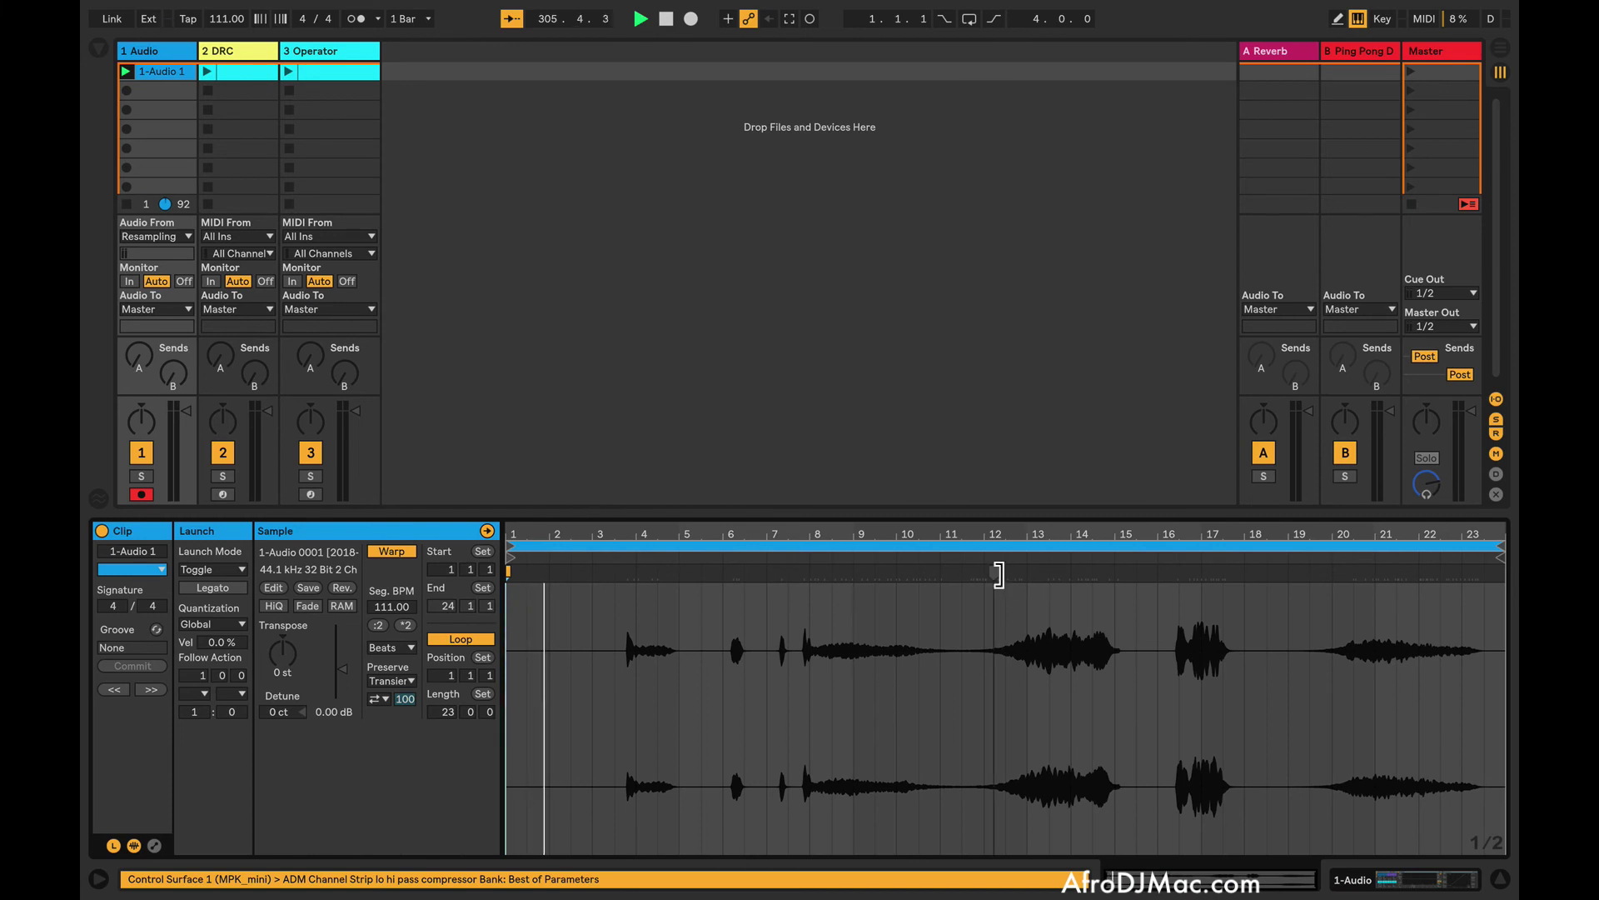
left_click(995, 563)
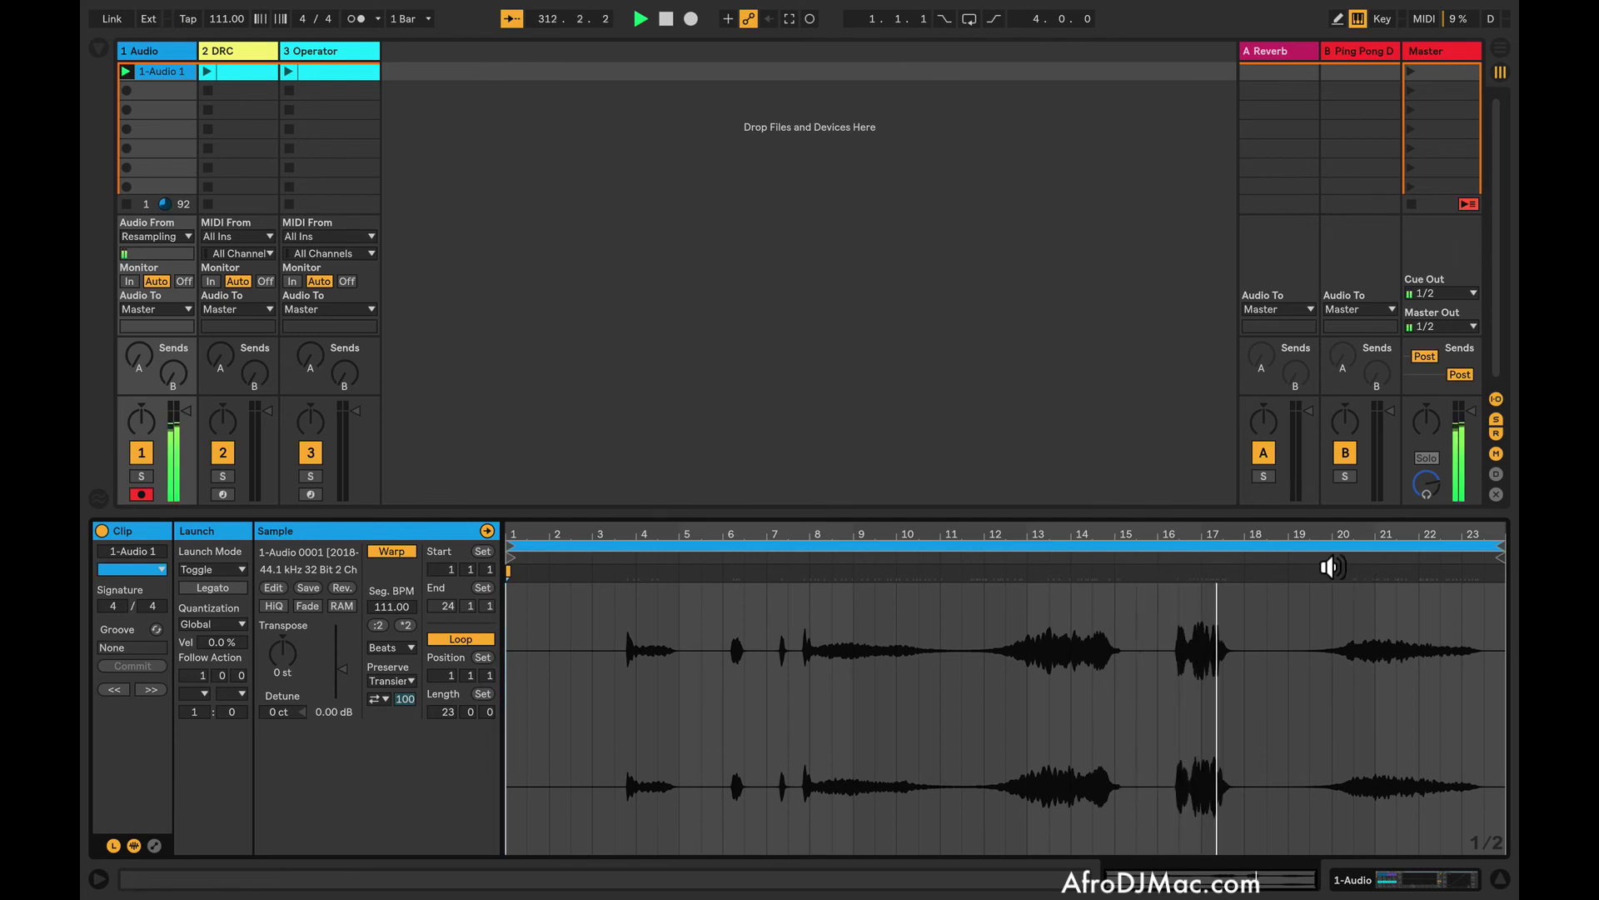
left_click(1332, 566)
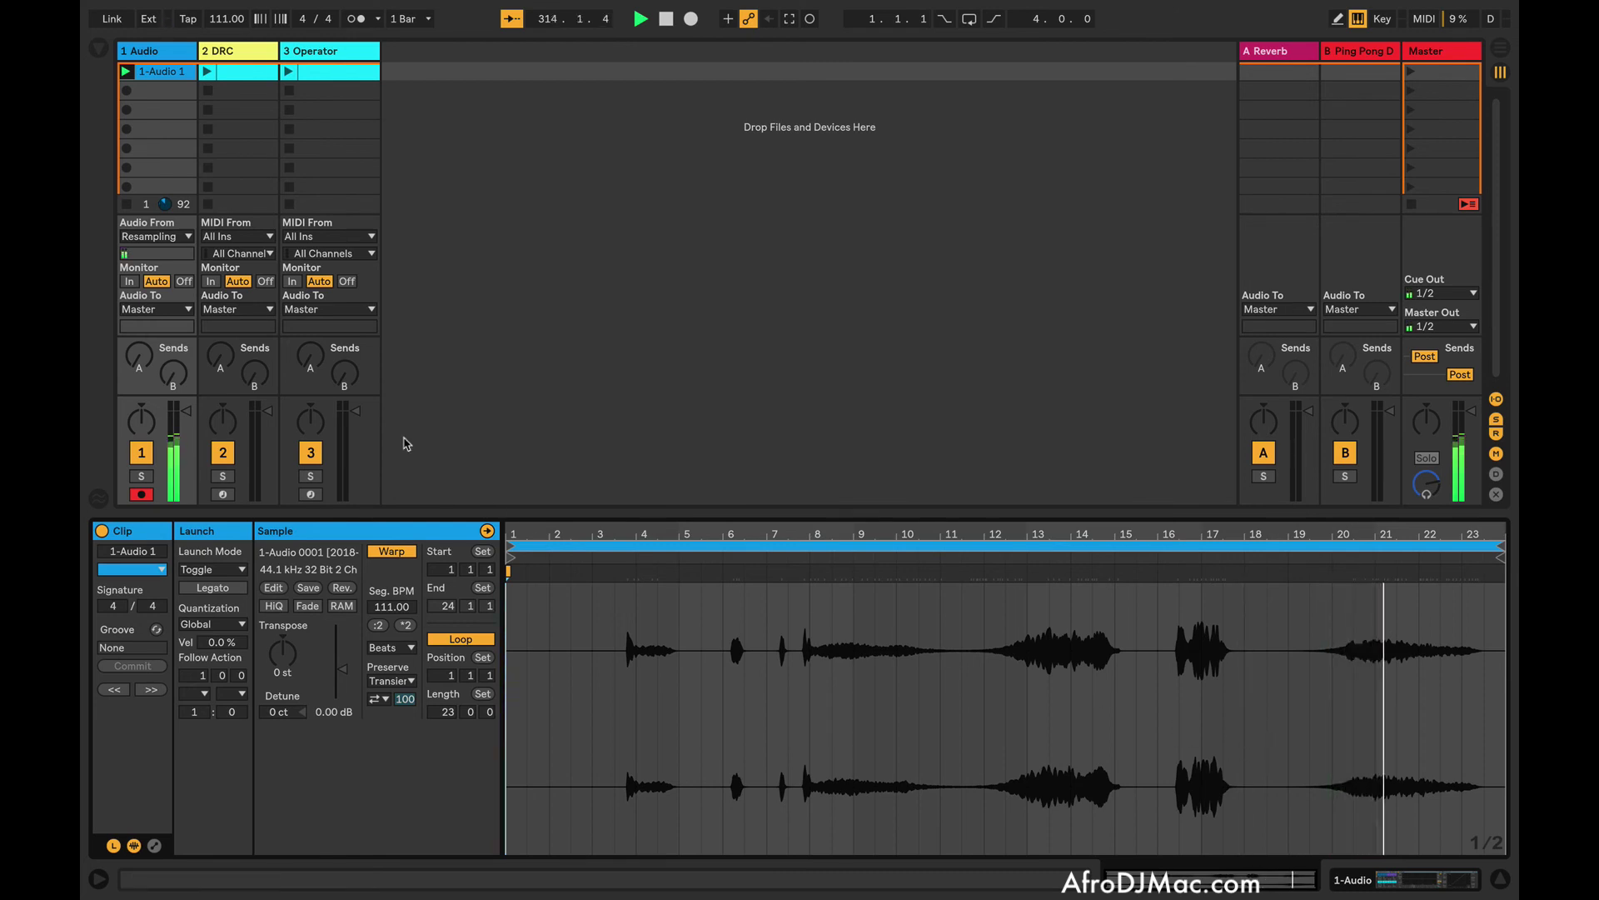
Send track 1 to Reverb at about -3.8 dB and Ping Pong Delay around -16 dB
left_click_drag(139, 358, 139, 316)
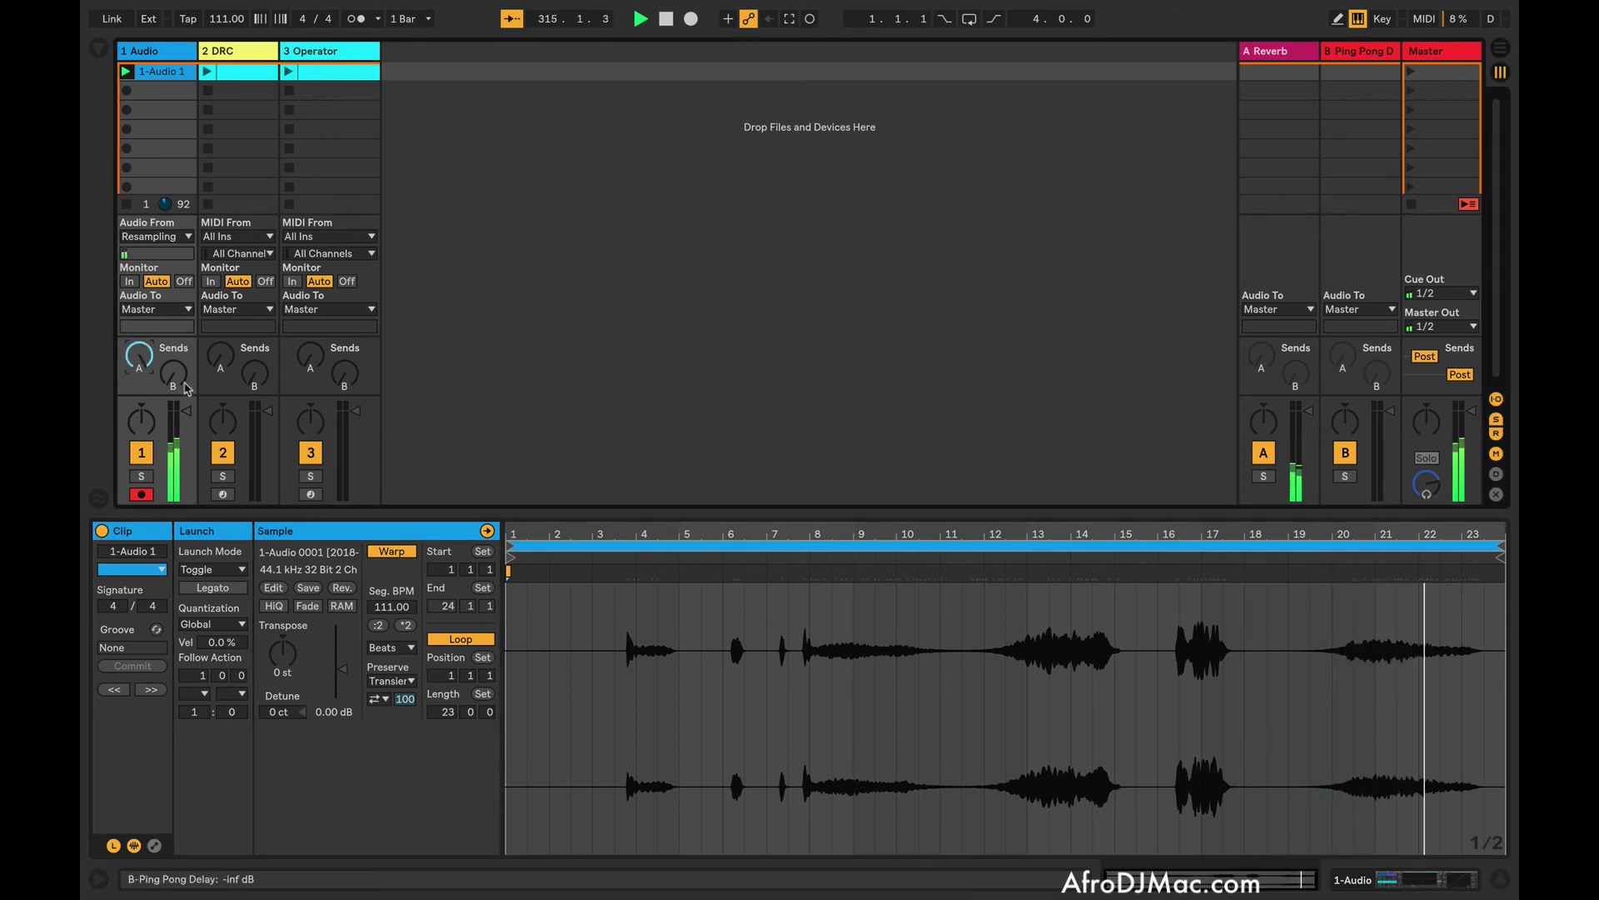
left_click_drag(187, 389, 186, 349)
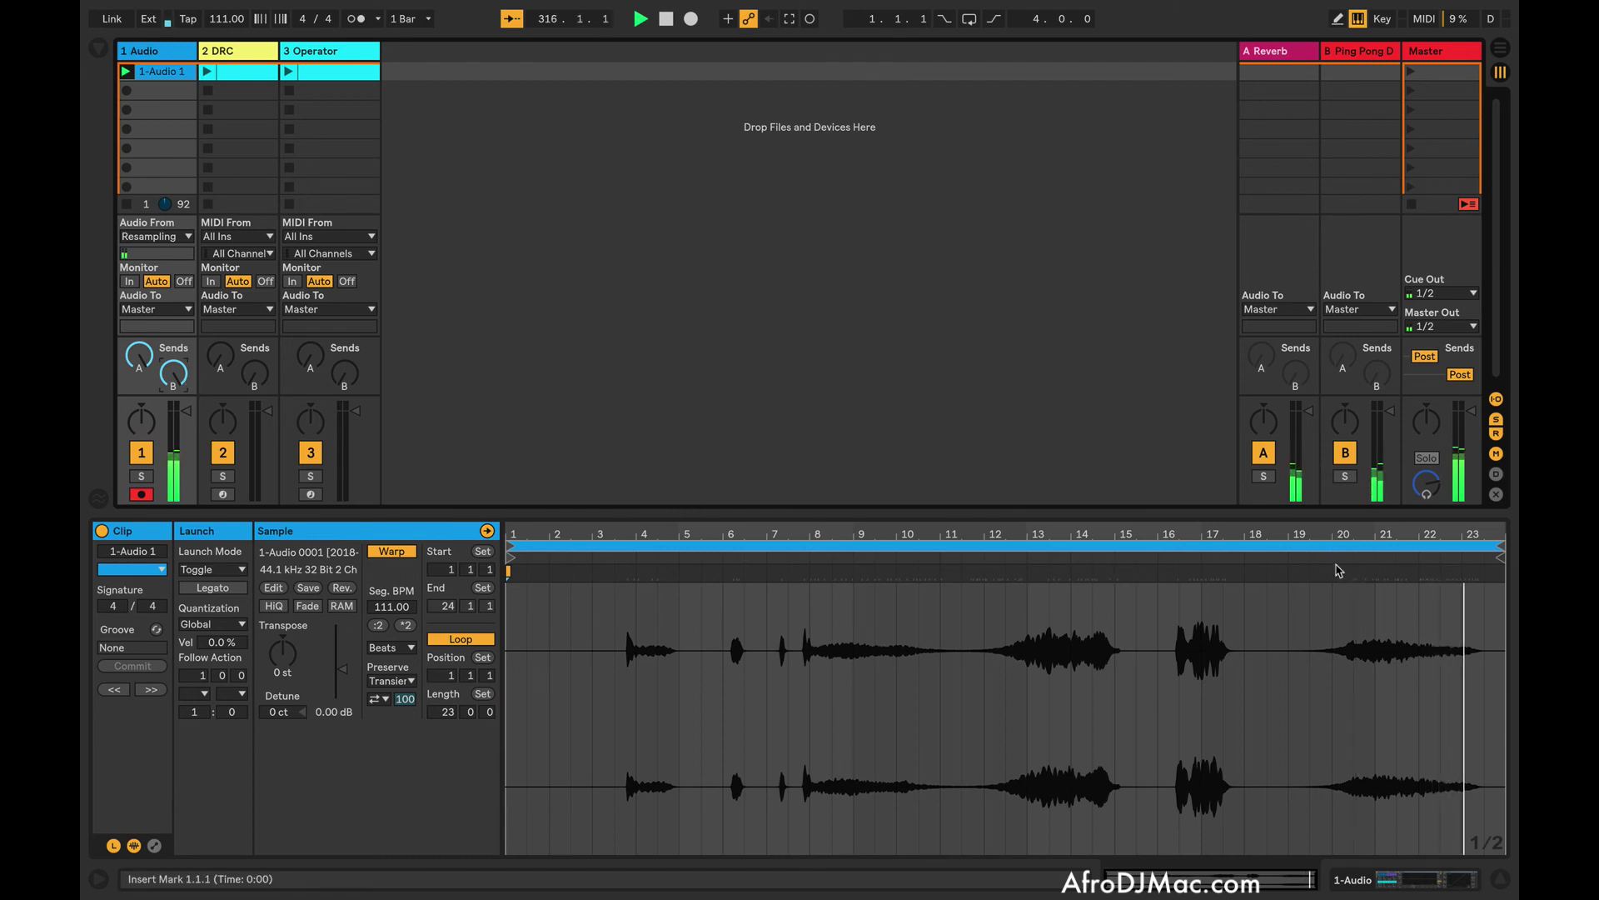
left_click(1331, 566)
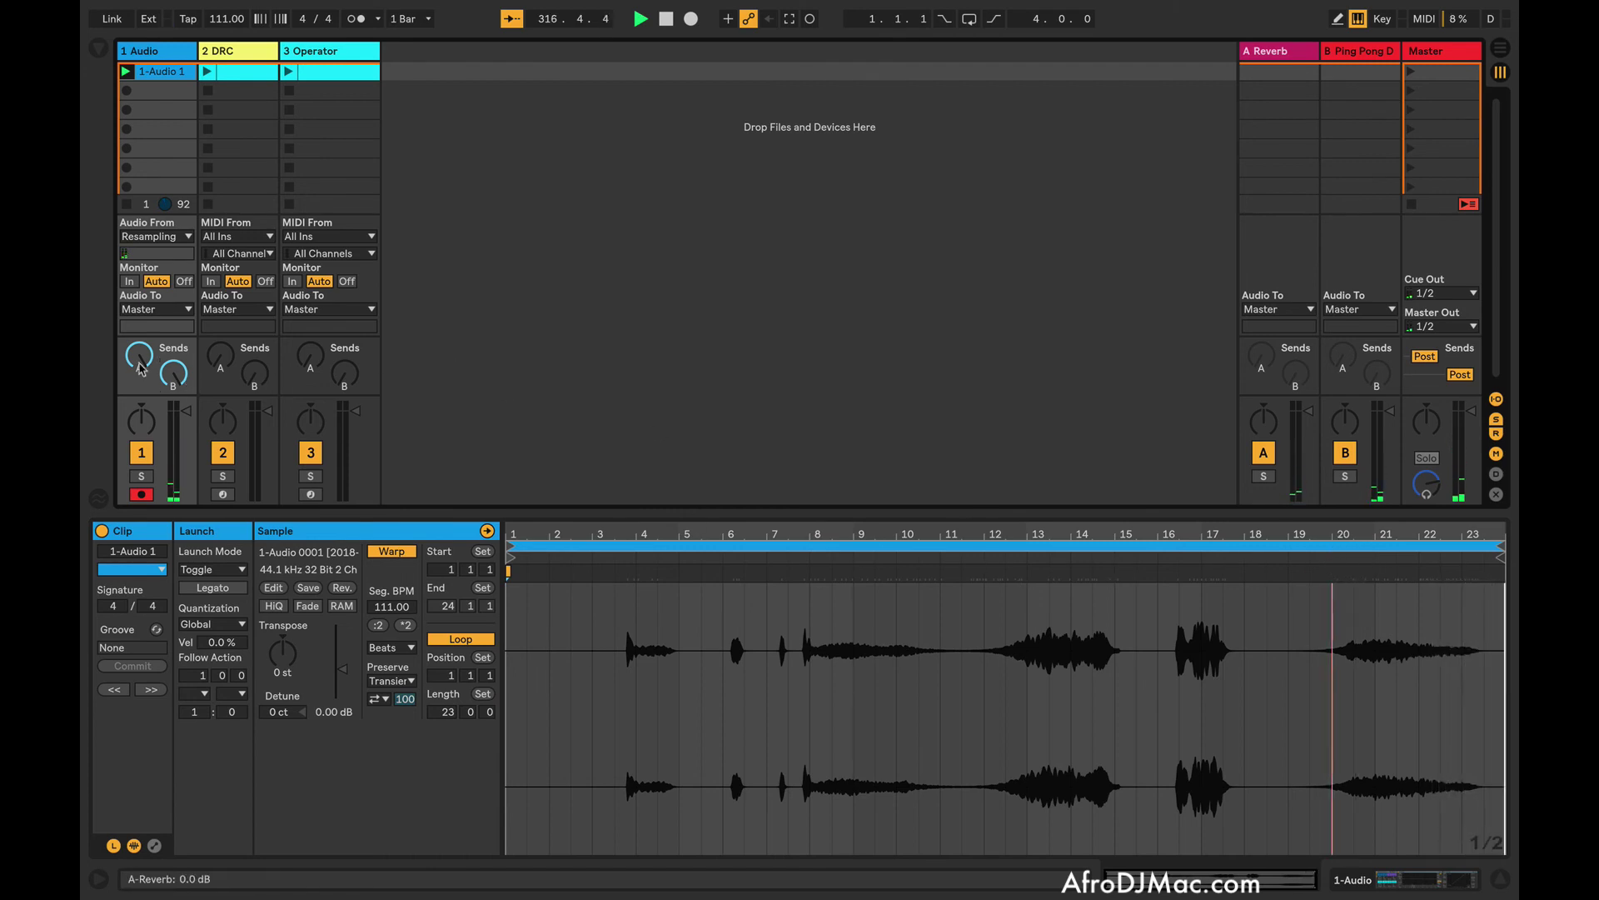
left_click_drag(140, 367, 175, 391)
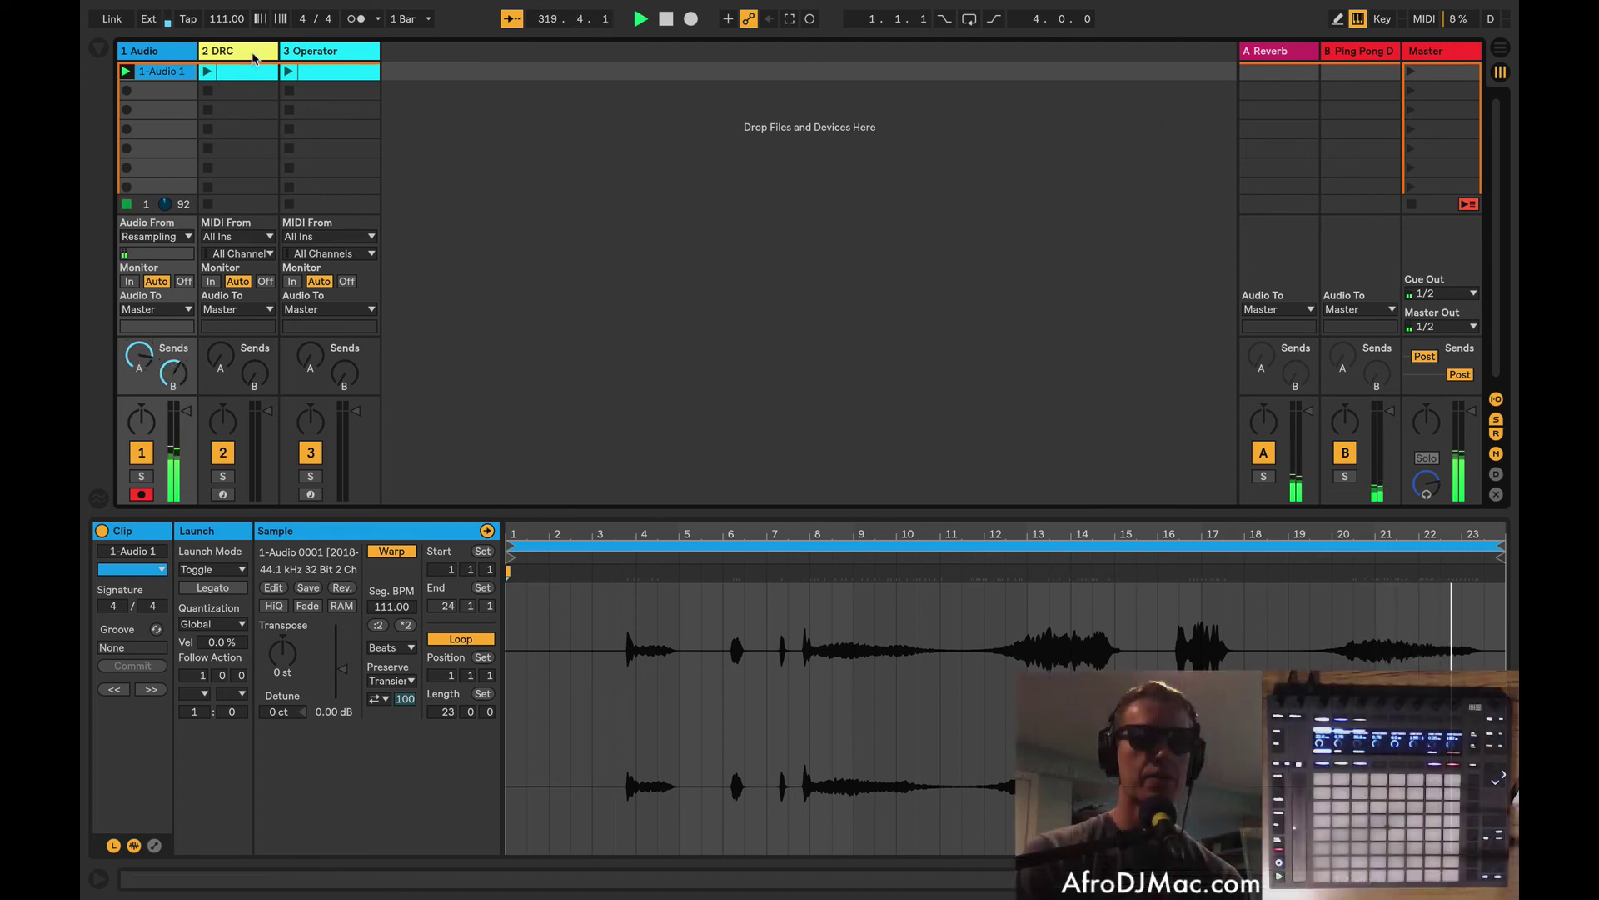
Reopen DRC, lower the delay flutter, shorten delay time and raise feedback to 0.187
left_click(254, 58)
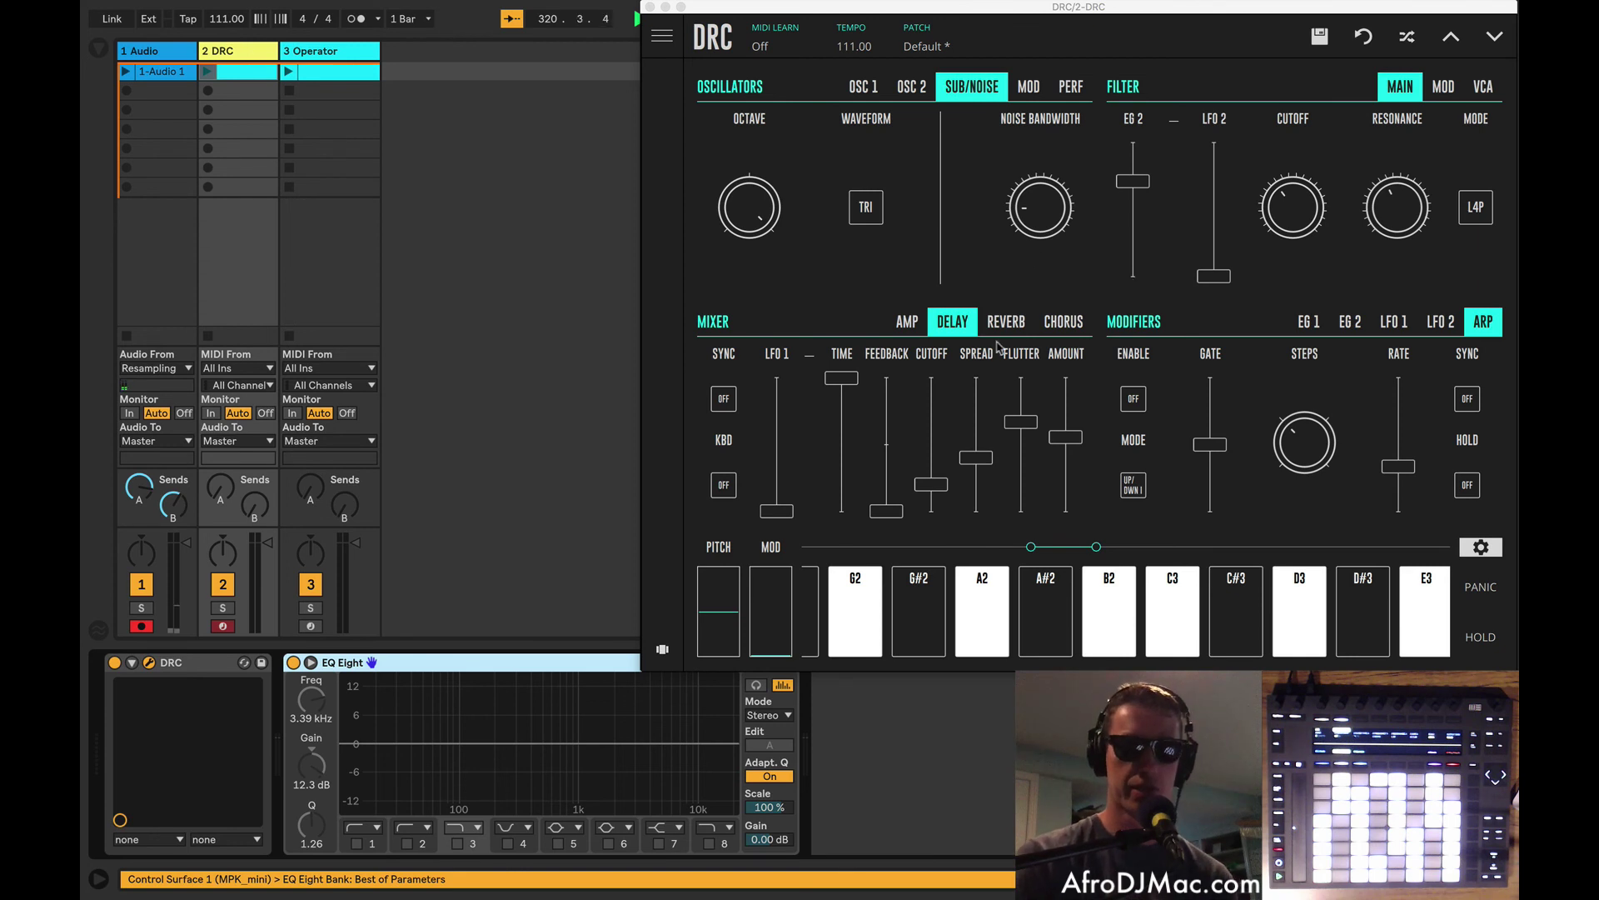
left_click_drag(1025, 426, 960, 452)
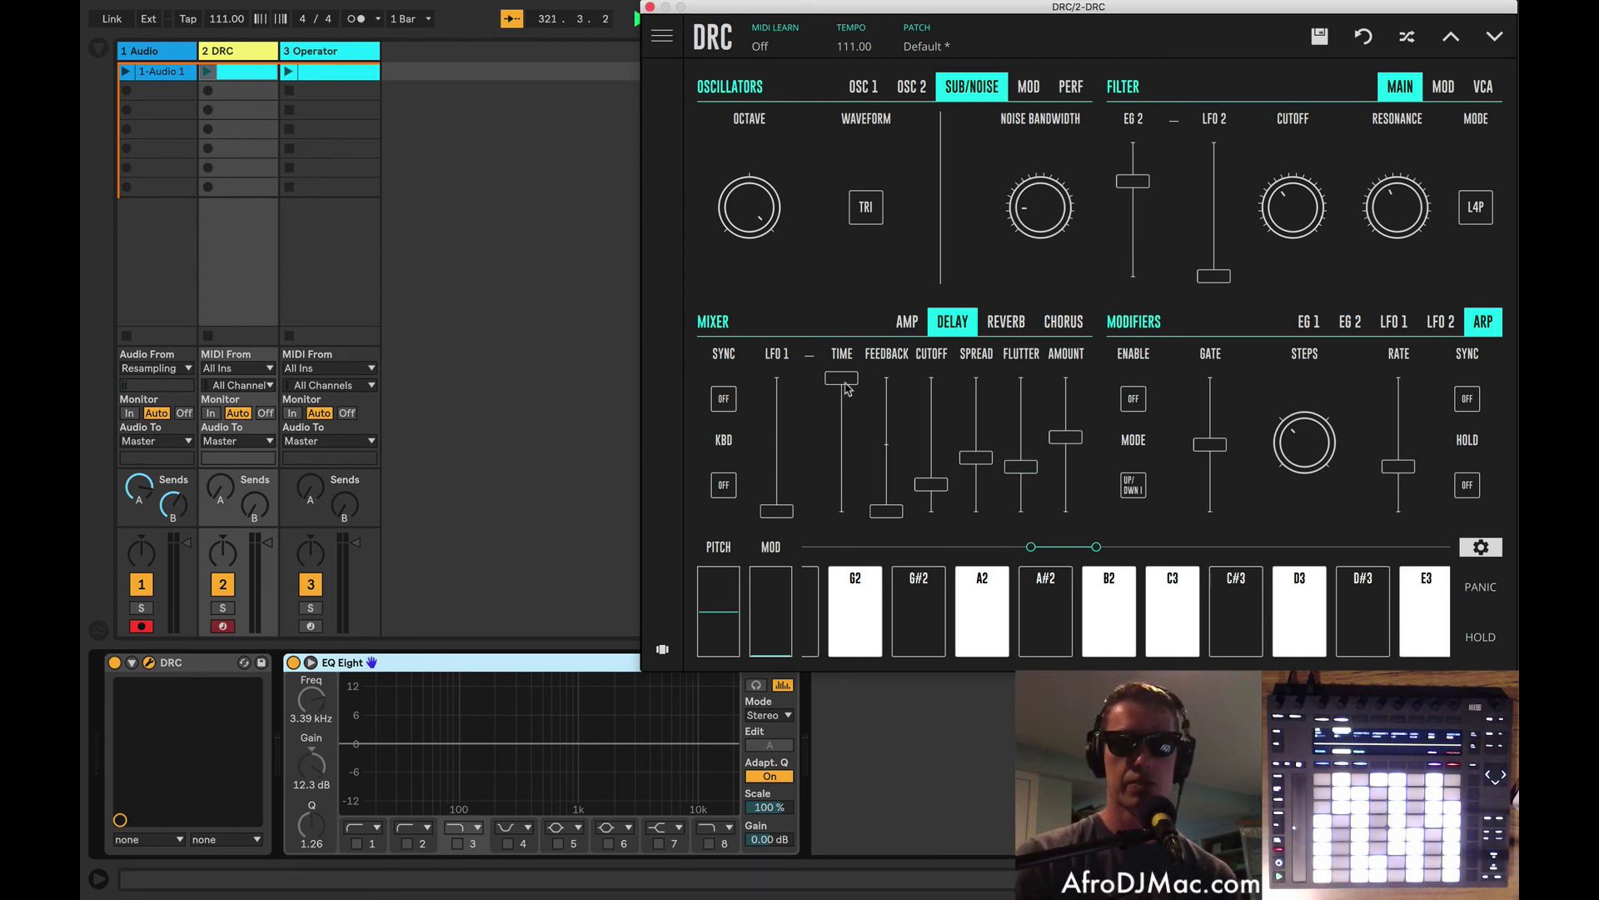
left_click_drag(846, 448, 881, 463)
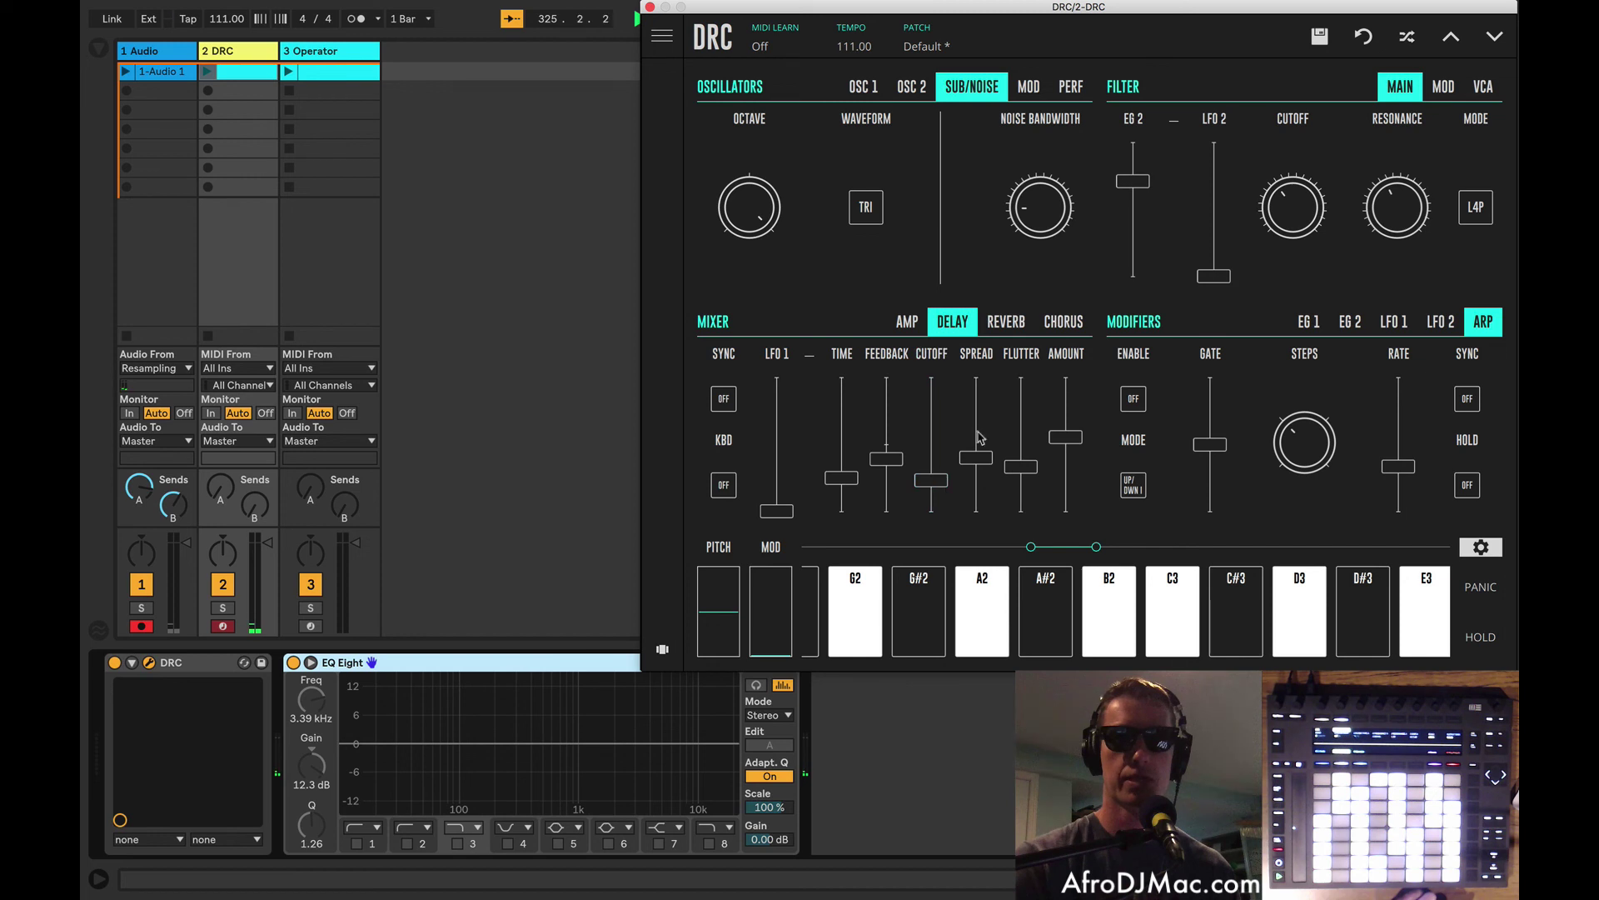
Flip from DRC's reverb page to its chorus page, still on in ANA mode
left_click(1007, 332)
left_click(1053, 327)
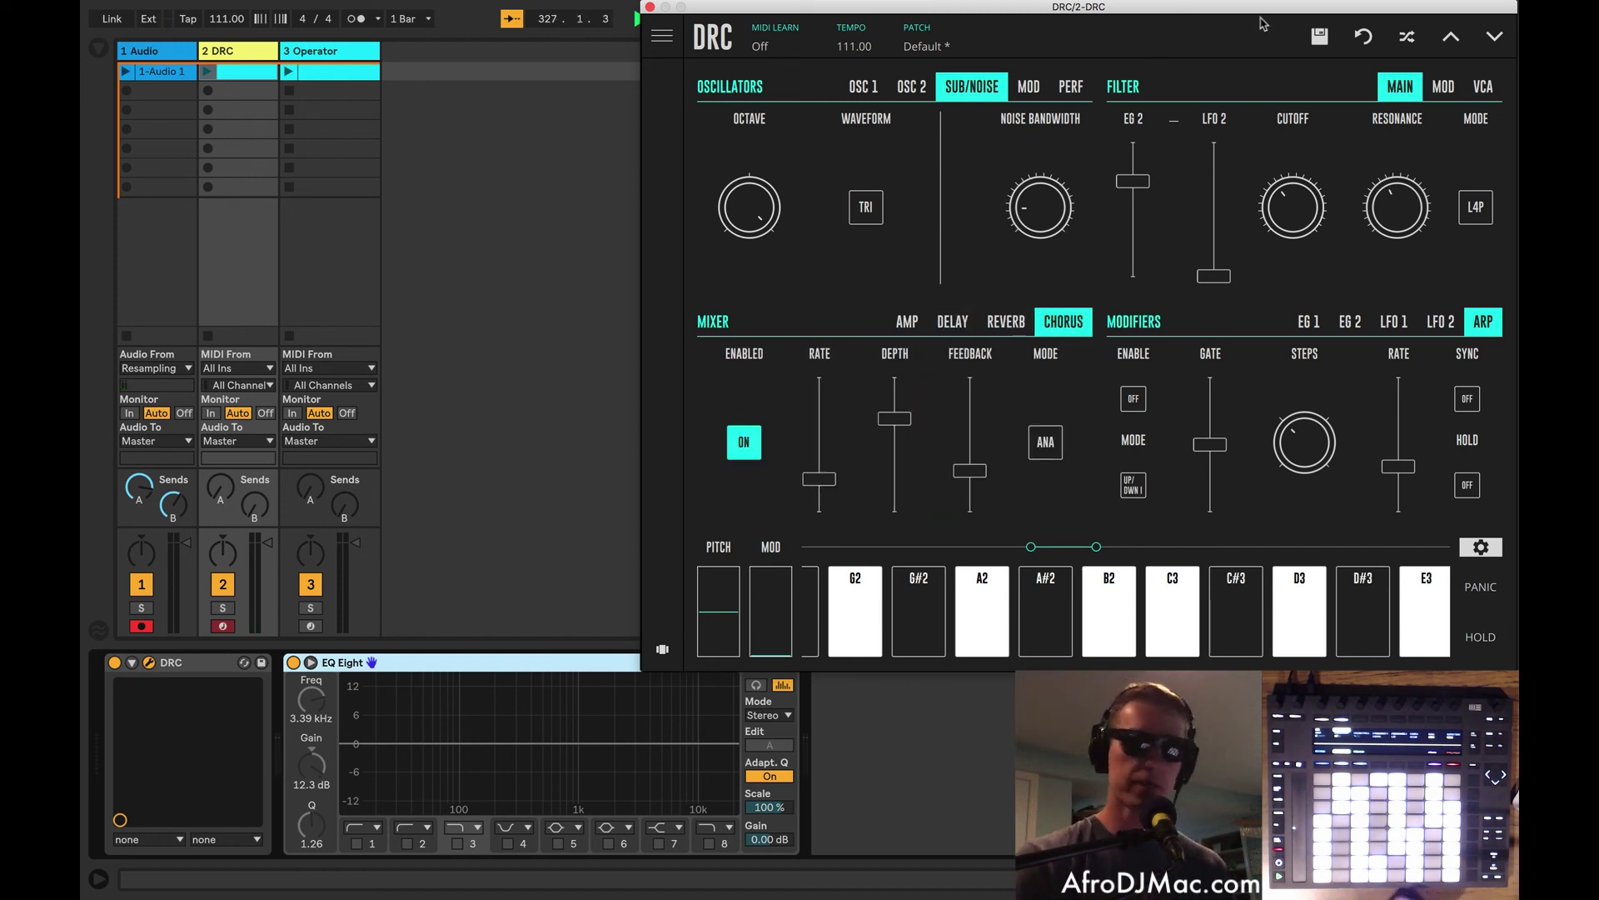